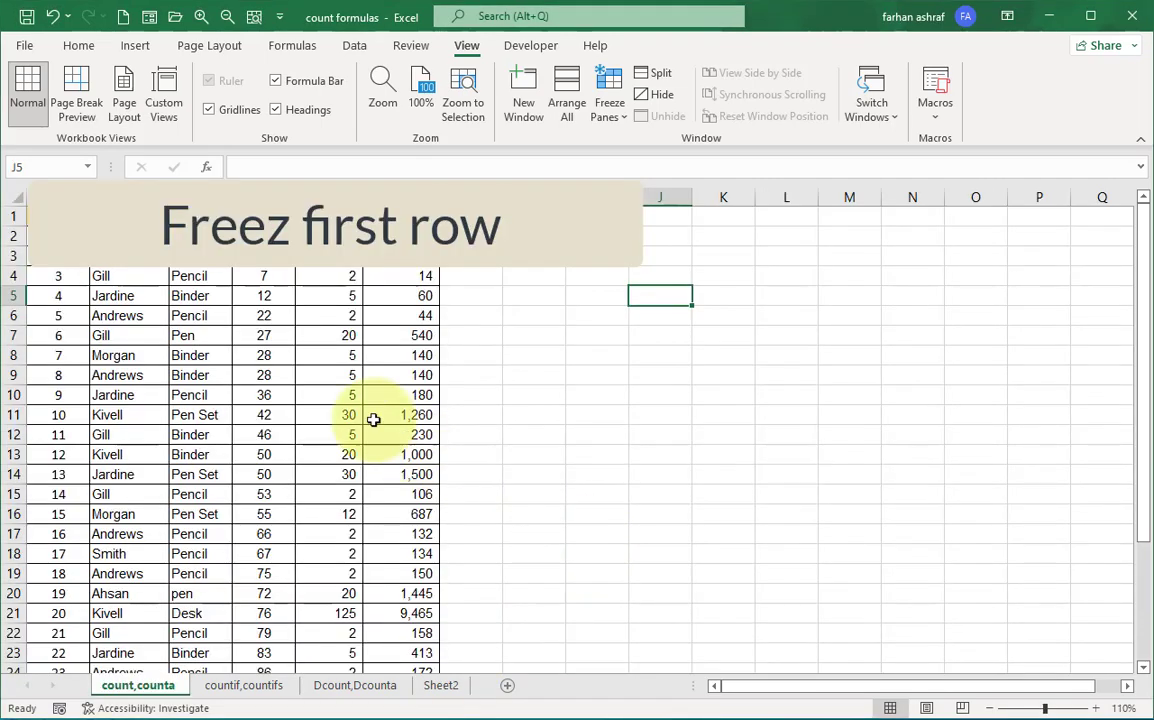
# - Freeze the top row so the table headers stay in view while scrolling
pyautogui.click(10, 216)
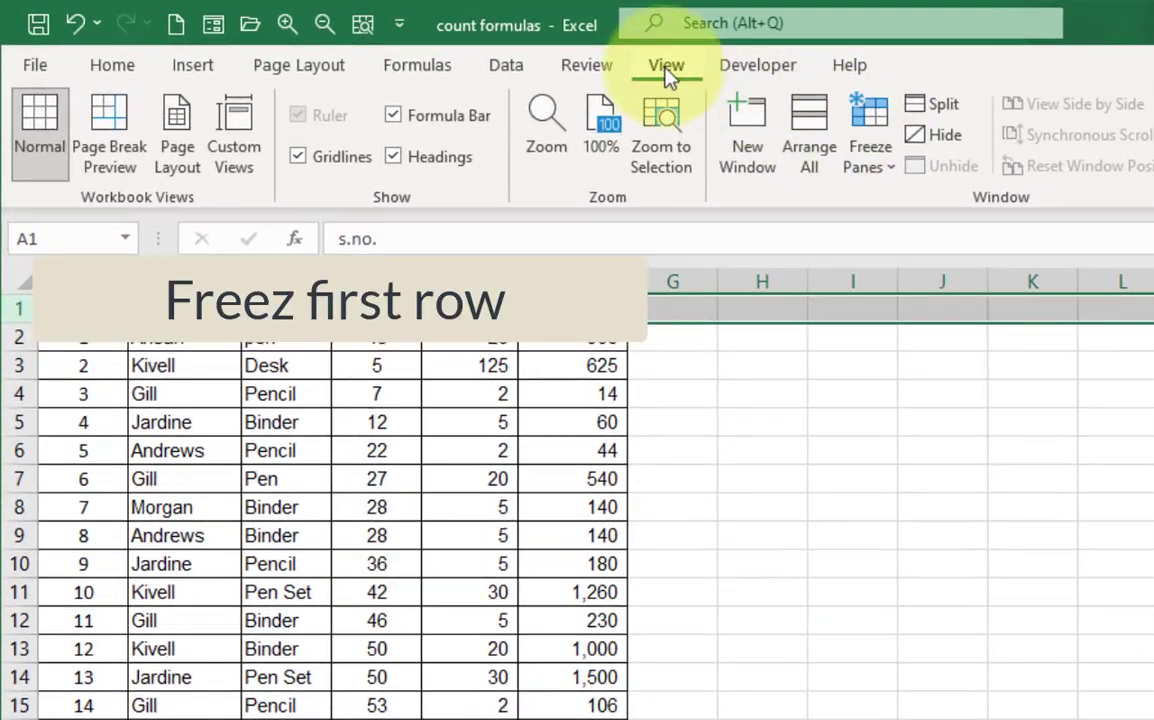
pyautogui.click(870, 150)
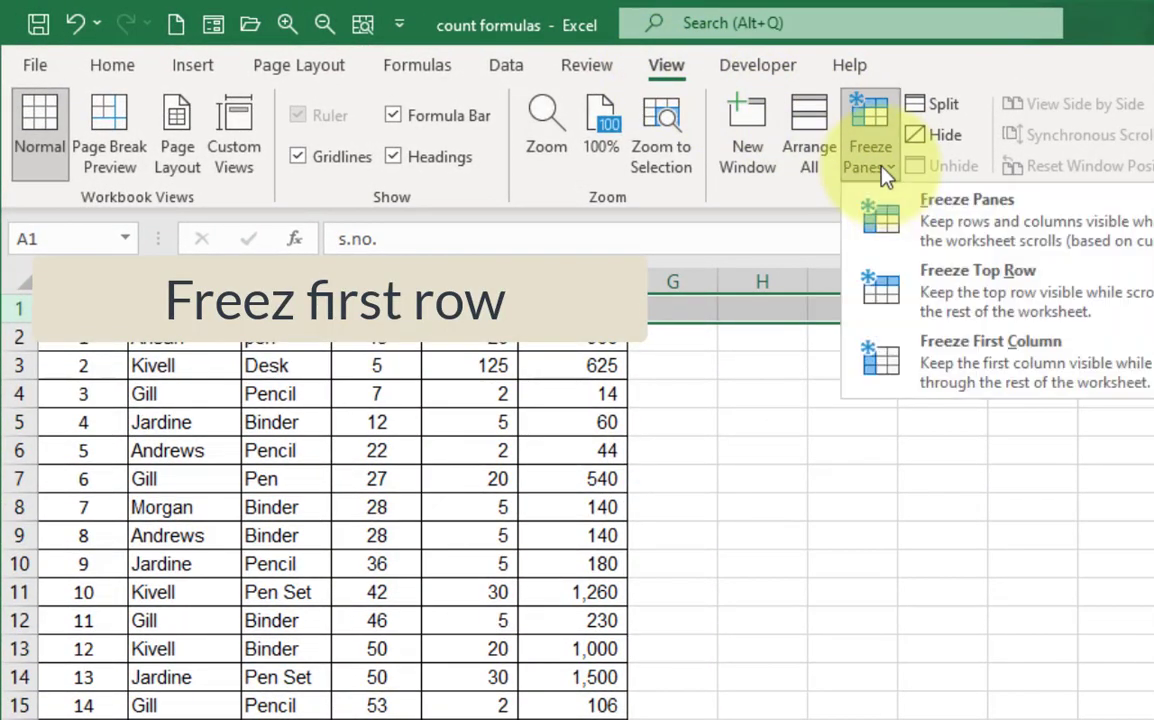
pyautogui.click(952, 293)
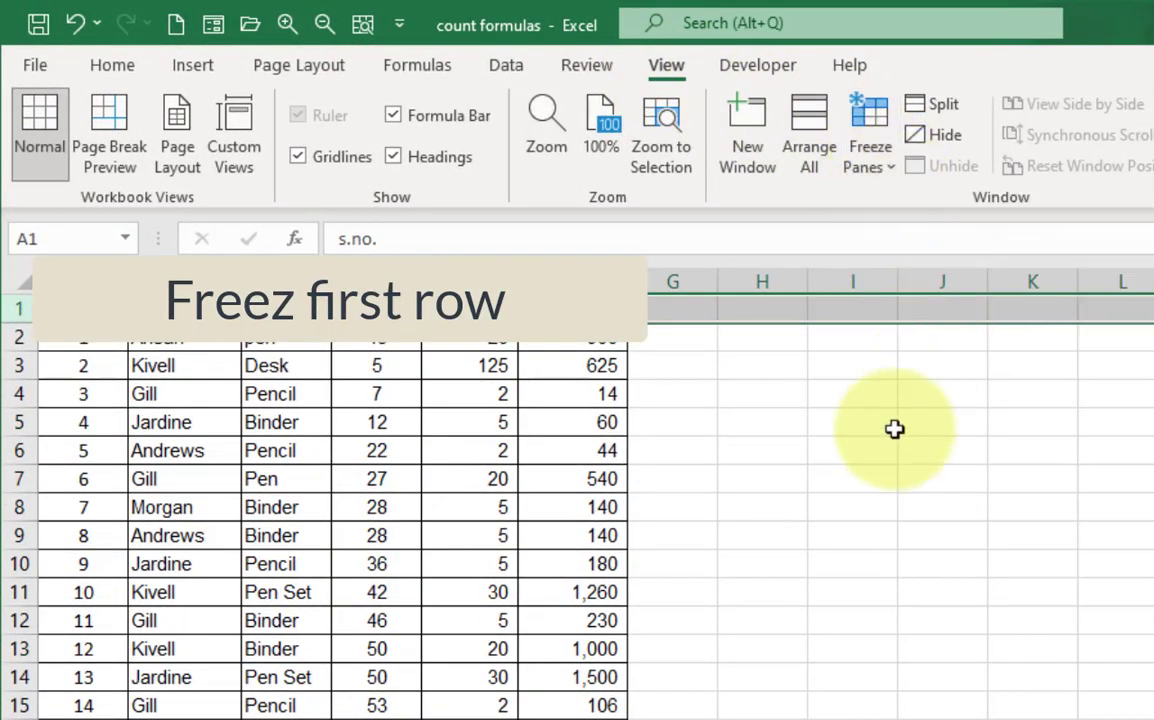
pyautogui.click(894, 466)
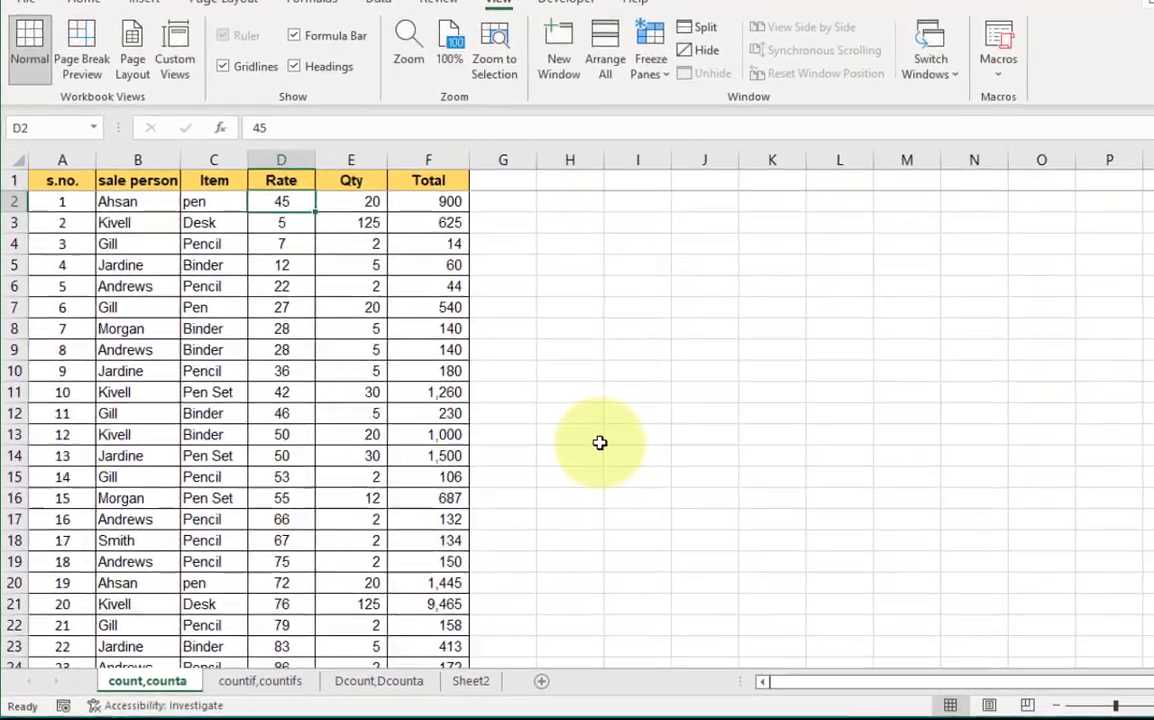
pyautogui.scroll(-4, 562, 462)
pyautogui.scroll(3, 560, 462)
# - Sum the Total column in cell F31 with =SUM(F2:F30)
pyautogui.click(482, 144)
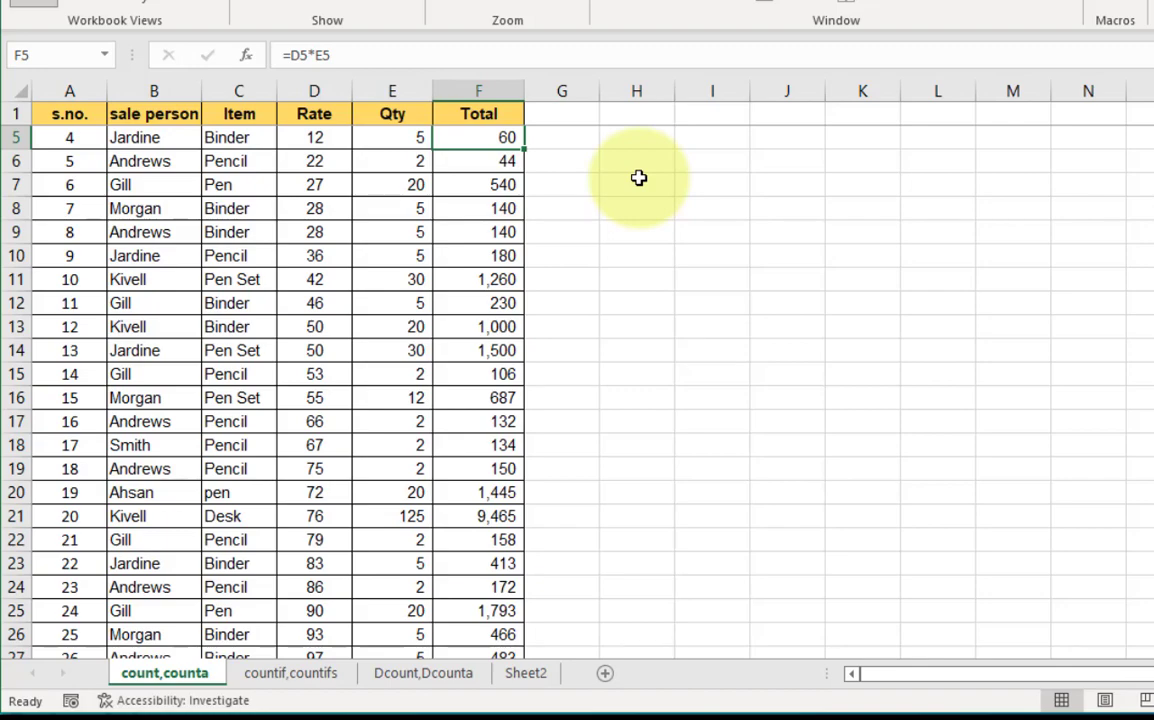
pyautogui.scroll(-2, 505, 260)
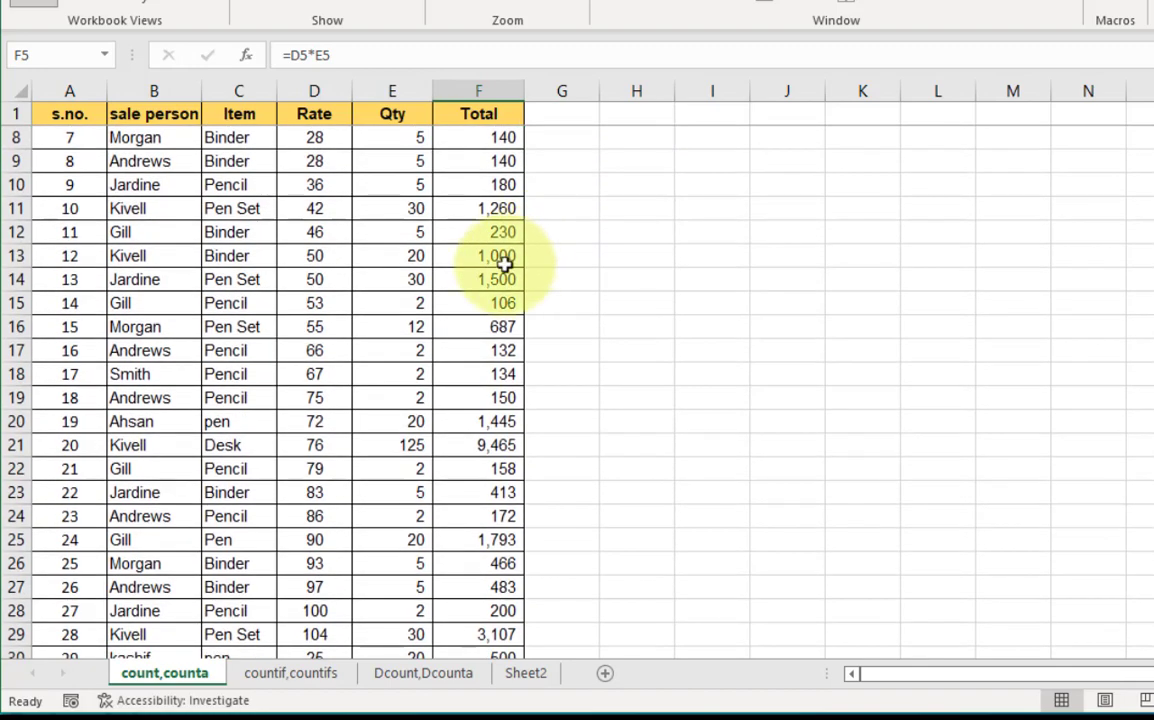
pyautogui.scroll(-4, 475, 284)
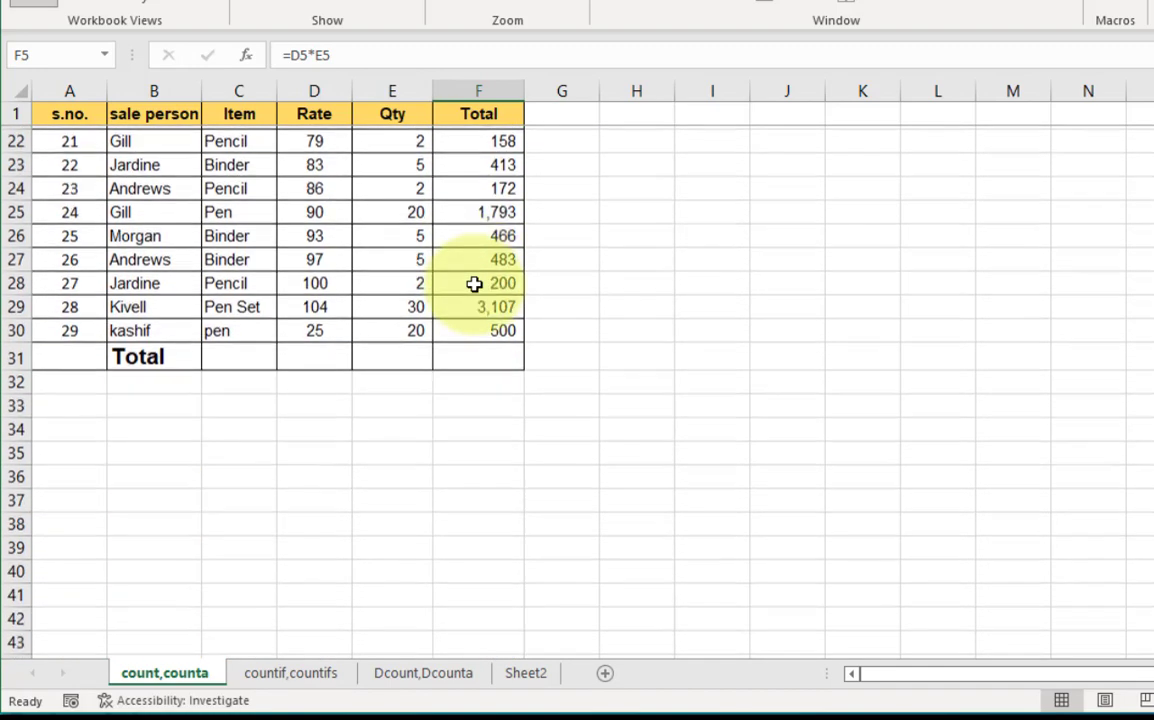
pyautogui.click(471, 358)
pyautogui.scroll(4, 600, 470)
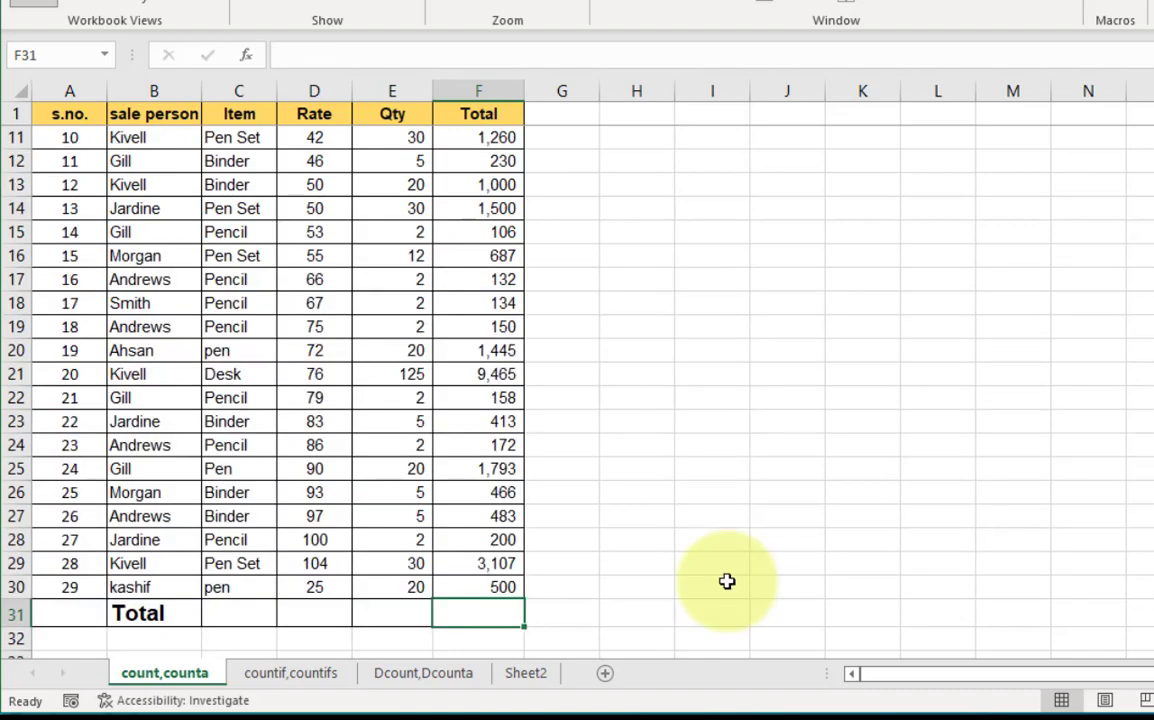
pyautogui.hotkey('alt', '=')
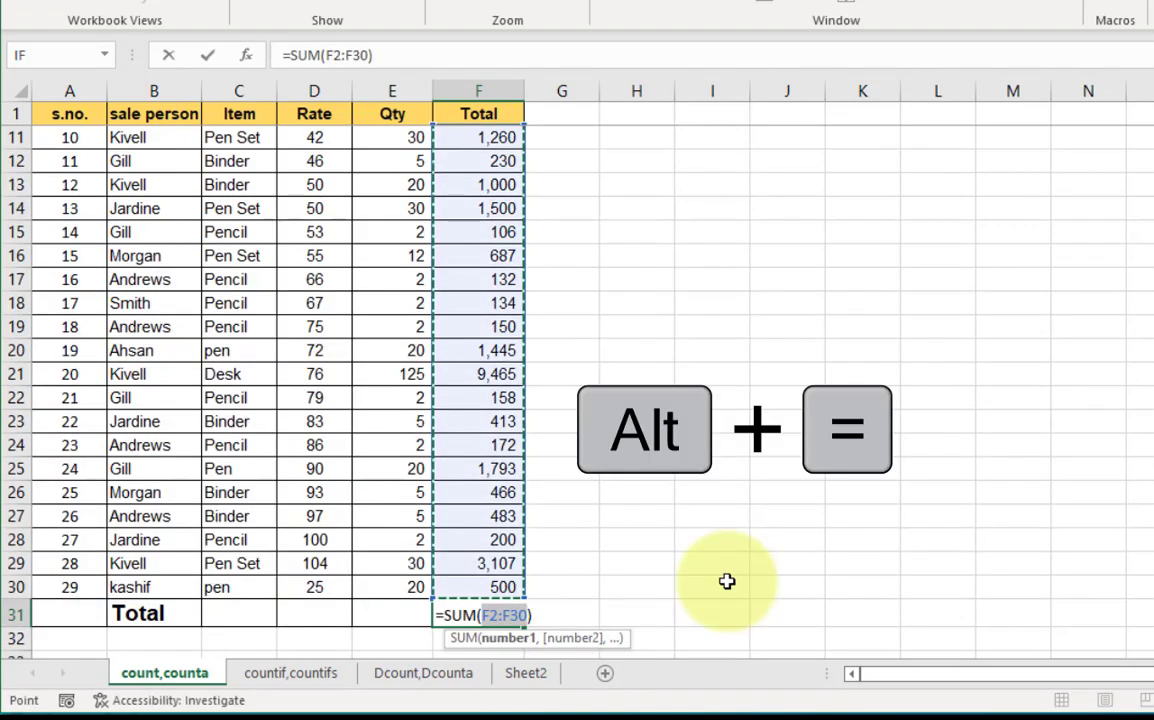
pyautogui.press('Return')
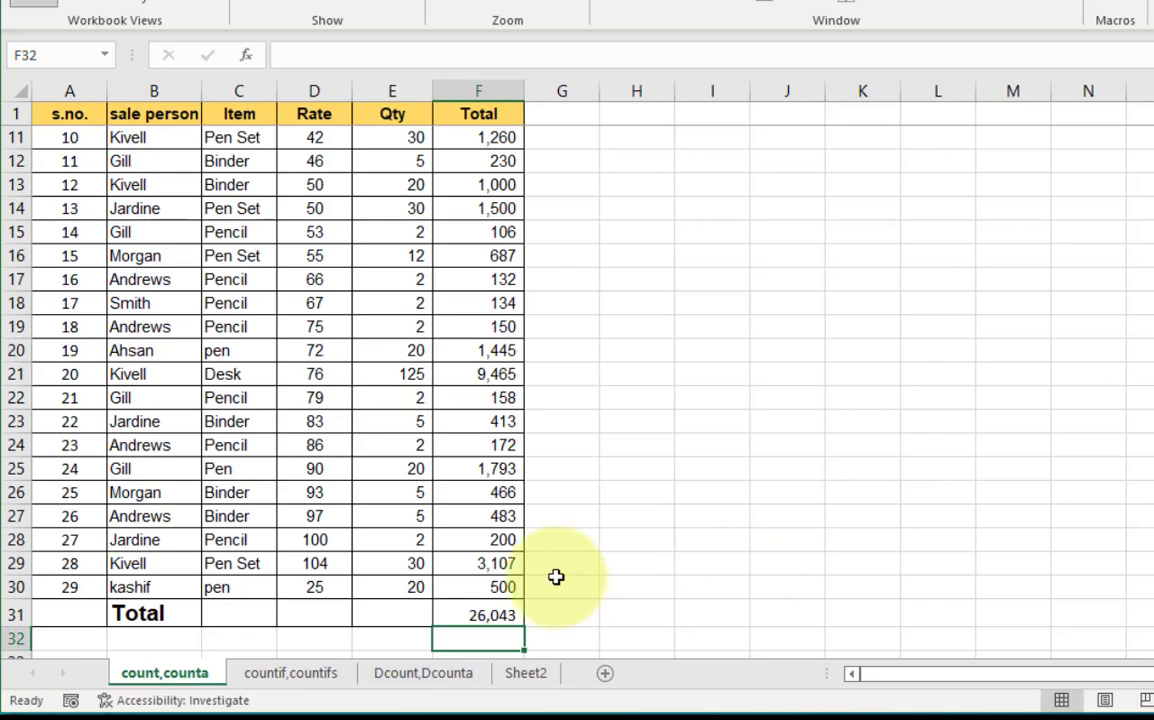
# - Count the Qty entries in cell E31 with =COUNT(E2:E30)
pyautogui.press('Up')
pyautogui.press('Left')
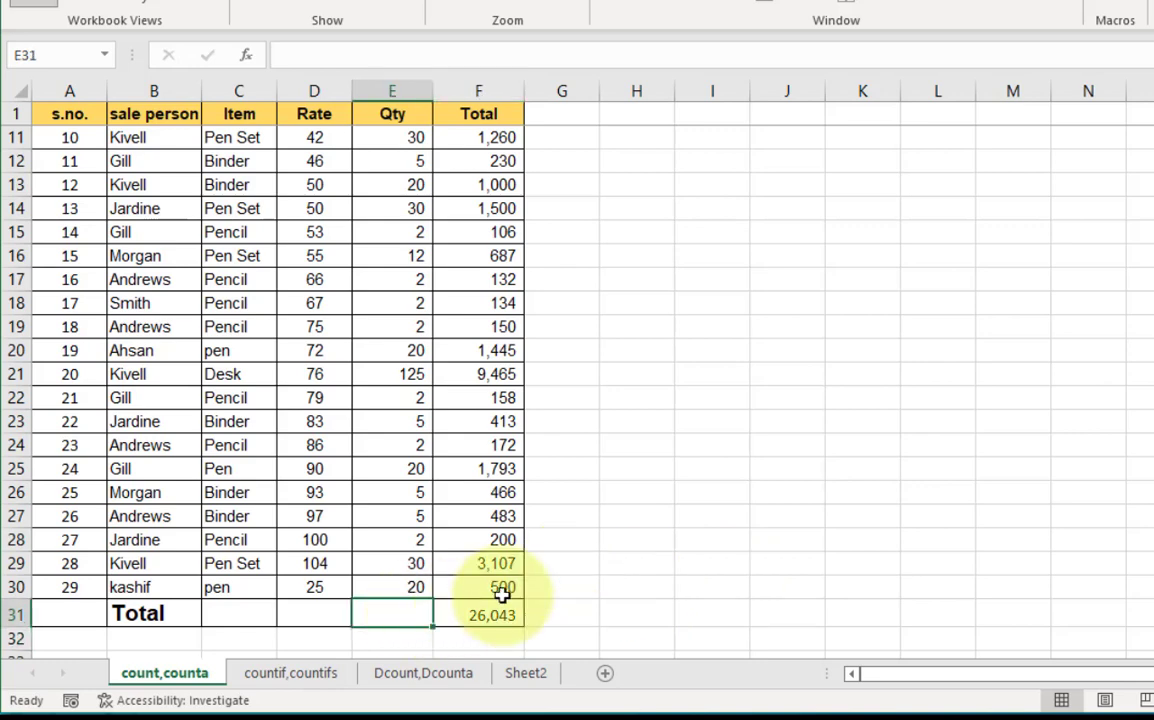
pyautogui.write('=')
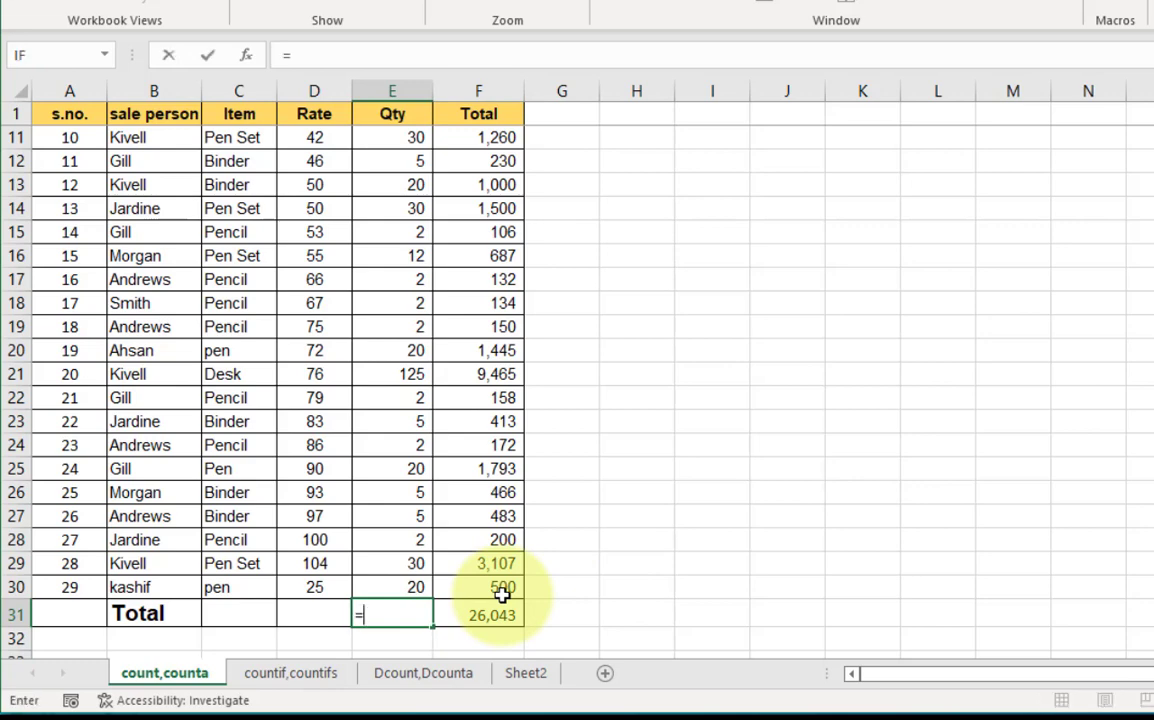
pyautogui.write('count(')
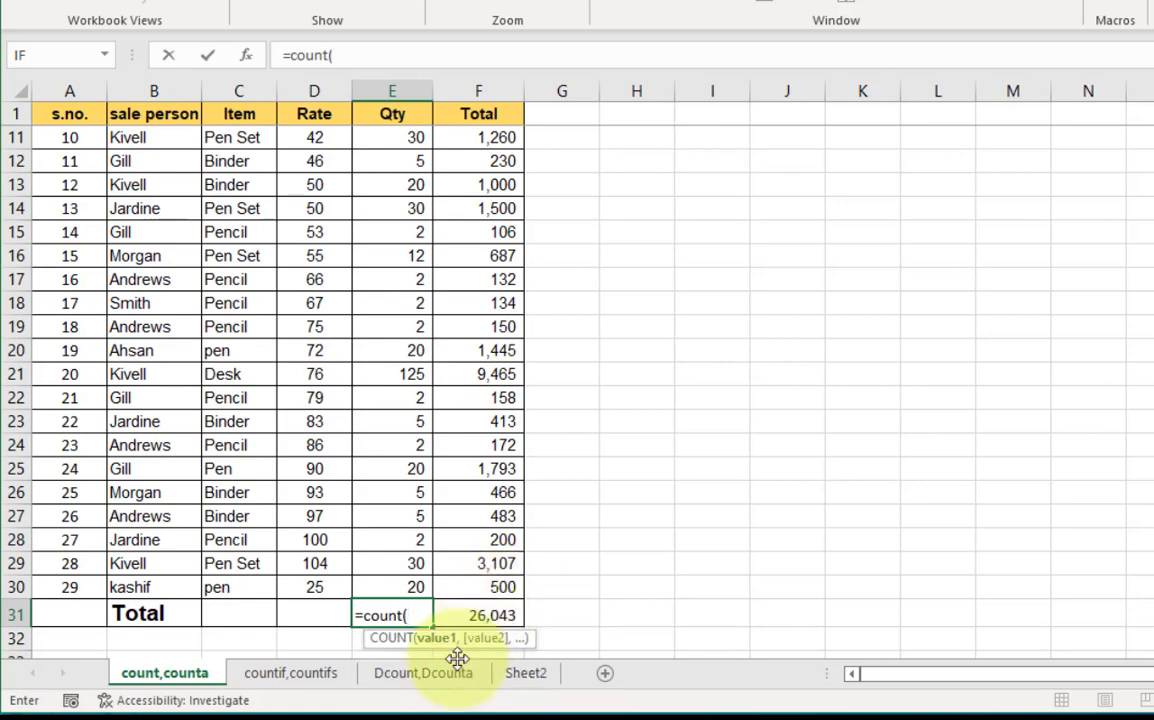
pyautogui.scroll(3, 349, 546)
pyautogui.moveTo(417, 142); pyautogui.dragTo(427, 589)
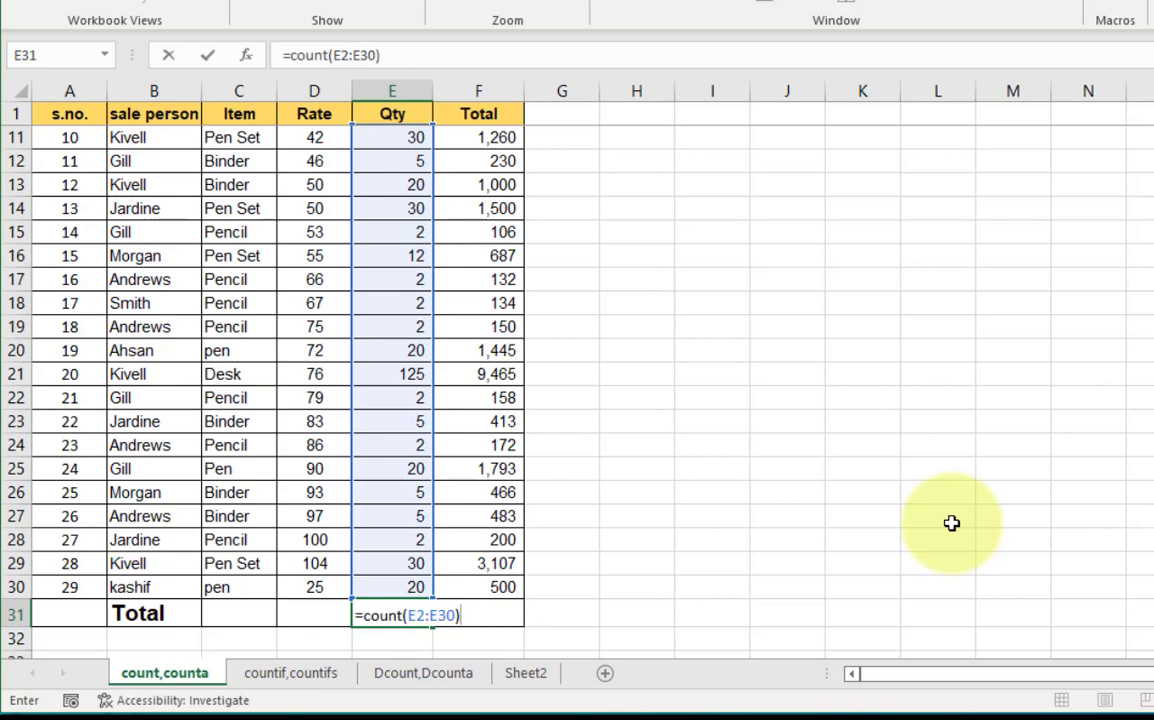
pyautogui.press('Return')
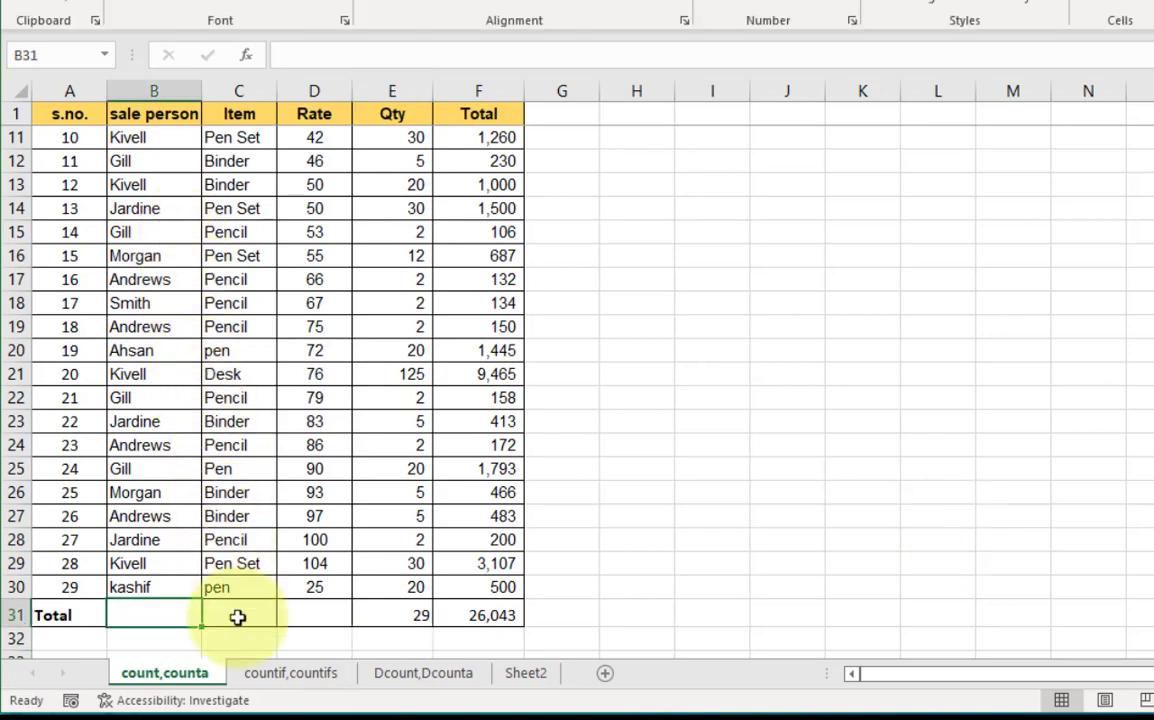
# - Enter =COUNT(B2:B30) in cell B31 for the sale person column
pyautogui.write('=')
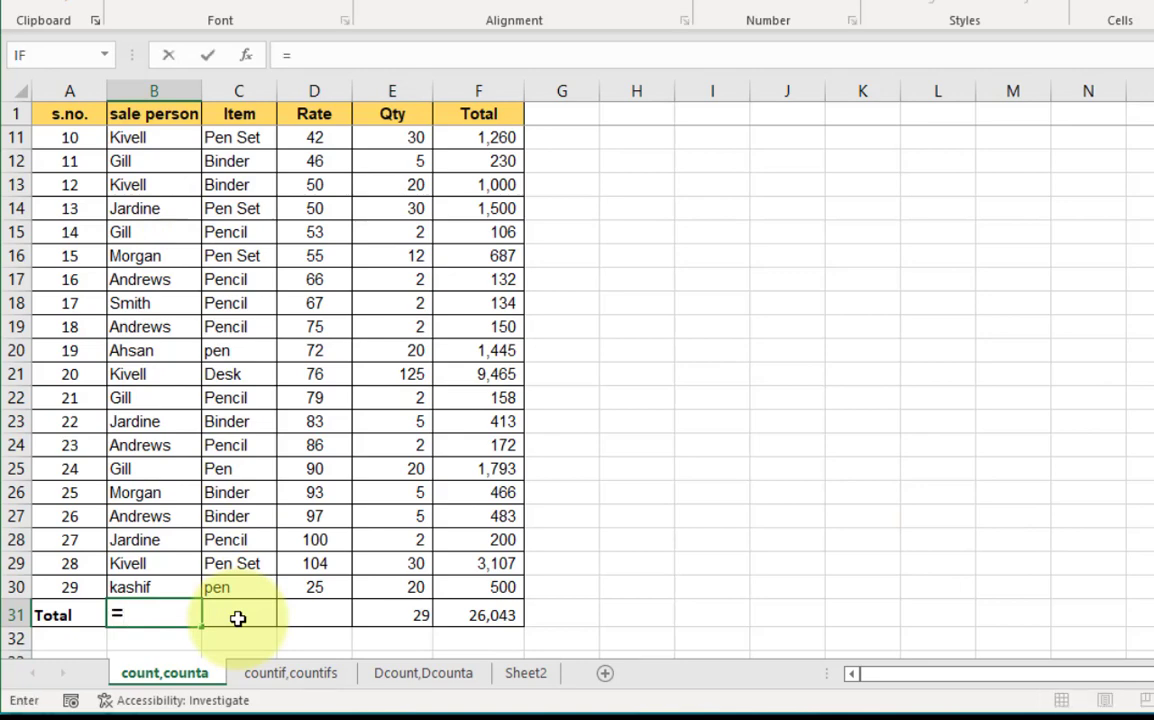
pyautogui.write('coun')
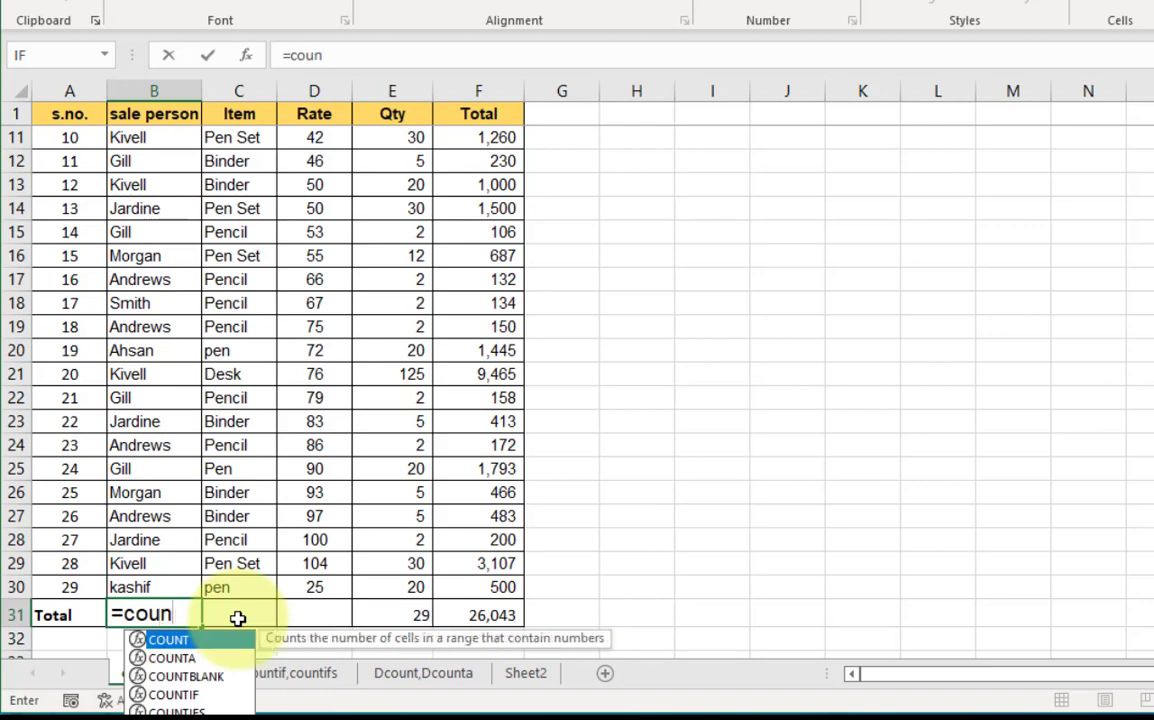
pyautogui.write('t(')
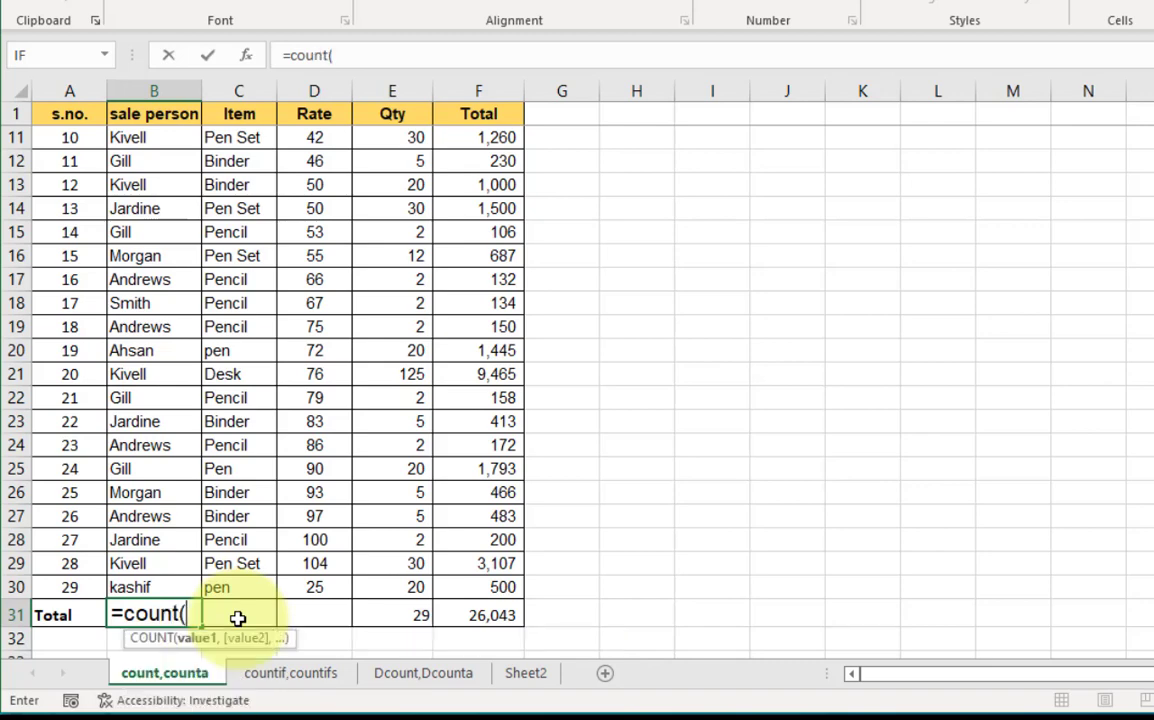
pyautogui.scroll(3, 147, 407)
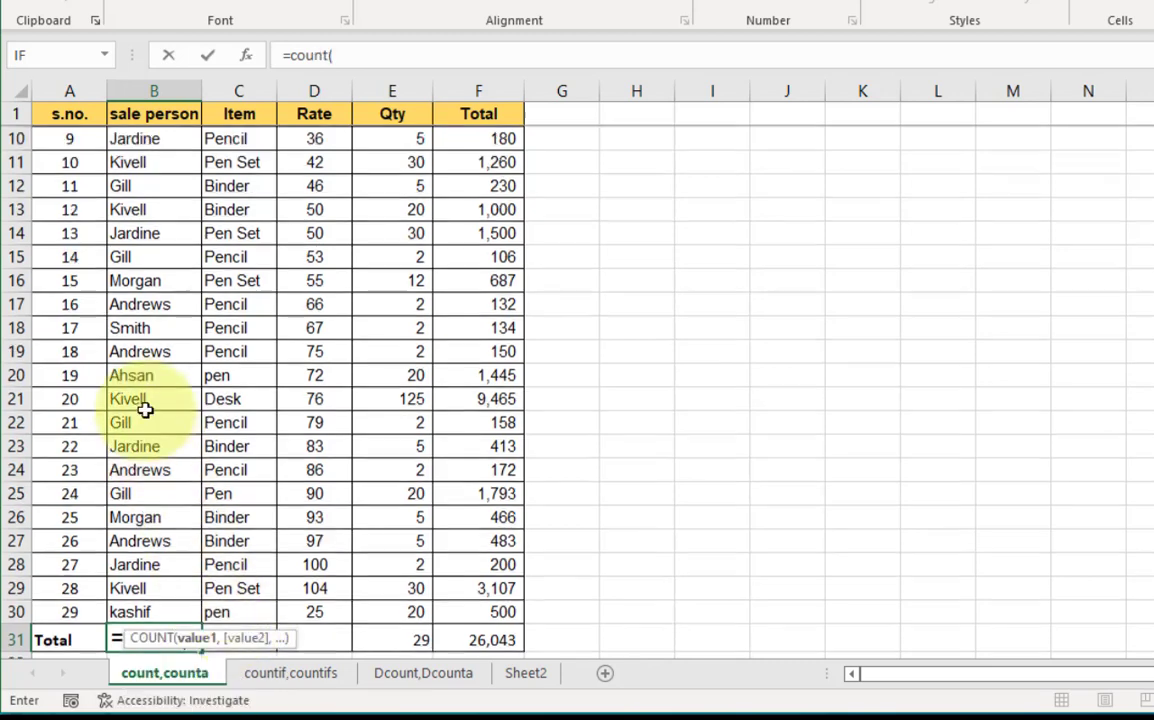
pyautogui.moveTo(155, 136); pyautogui.dragTo(165, 558)
pyautogui.press('Return')
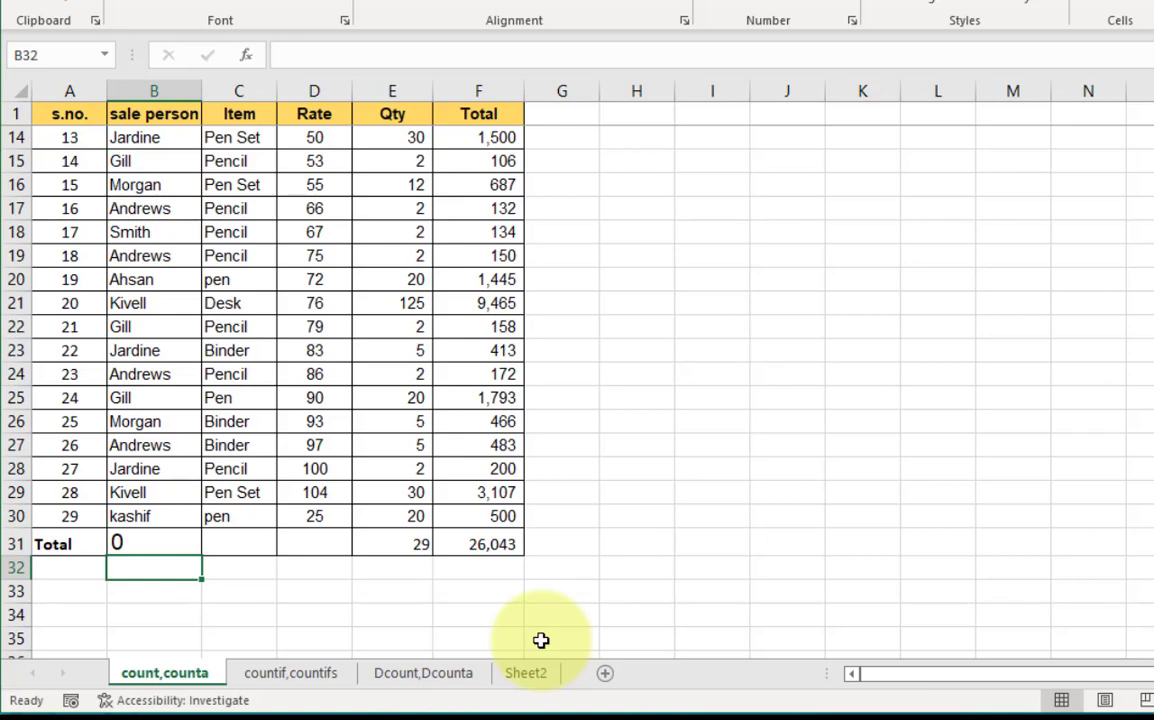
# - Change the function in cell B31 to COUNTA, keeping the range B2:B30
pyautogui.doubleClick(190, 543)
pyautogui.write('A(B2:B30')
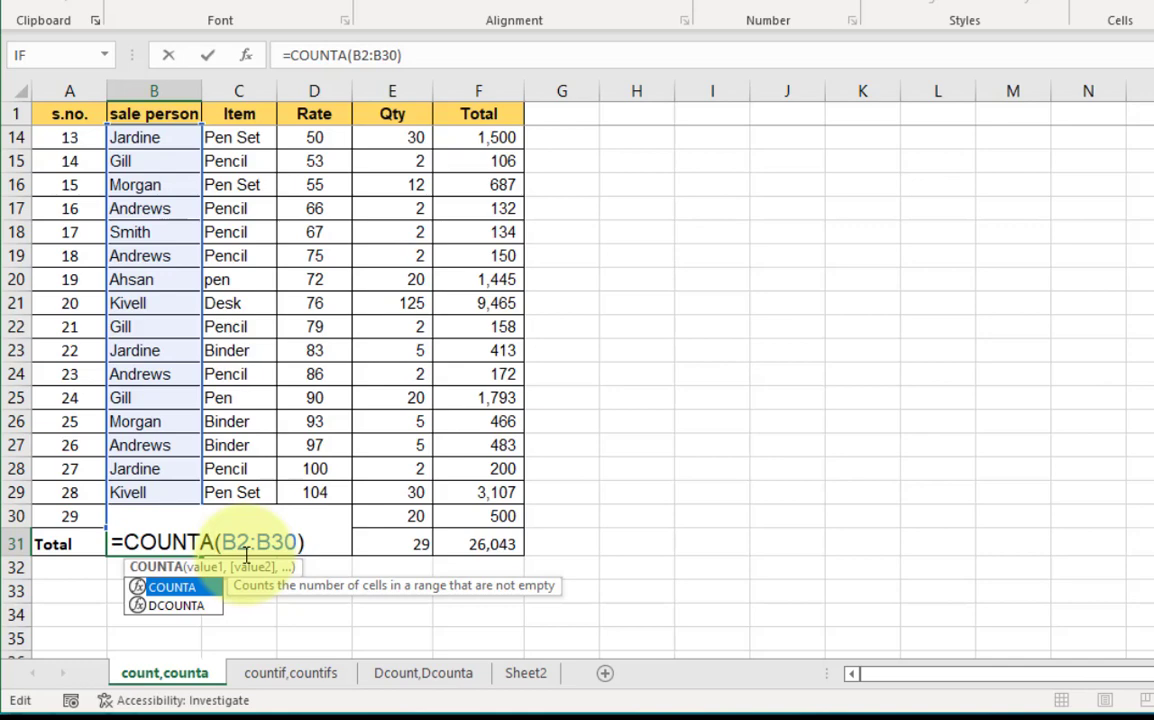
pyautogui.press('Return')
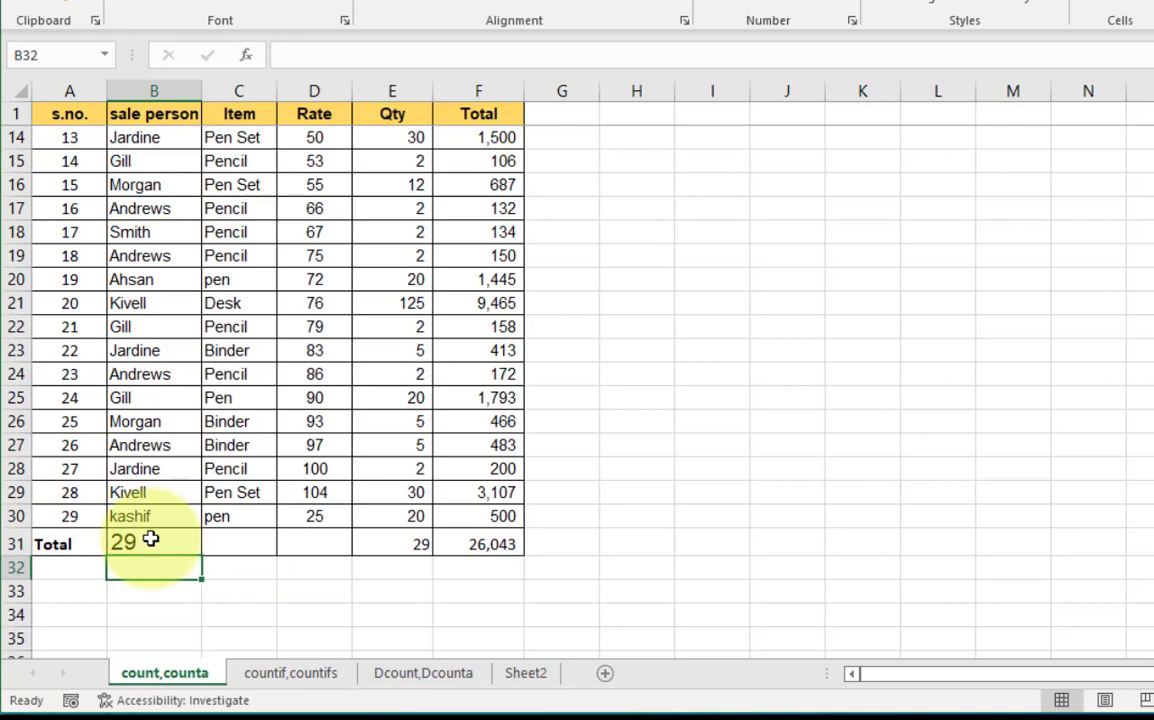
# - Replace the Qty in E26 with the letter K and the sale person in B26 with 45
pyautogui.click(392, 420)
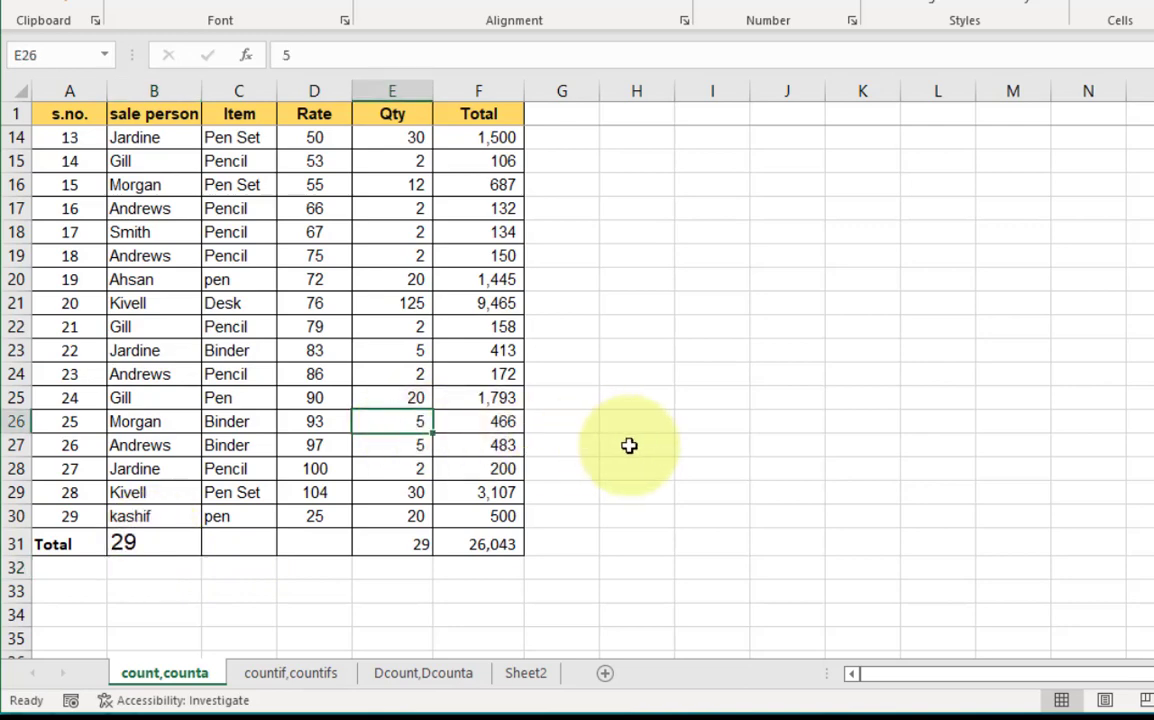
pyautogui.write('K')
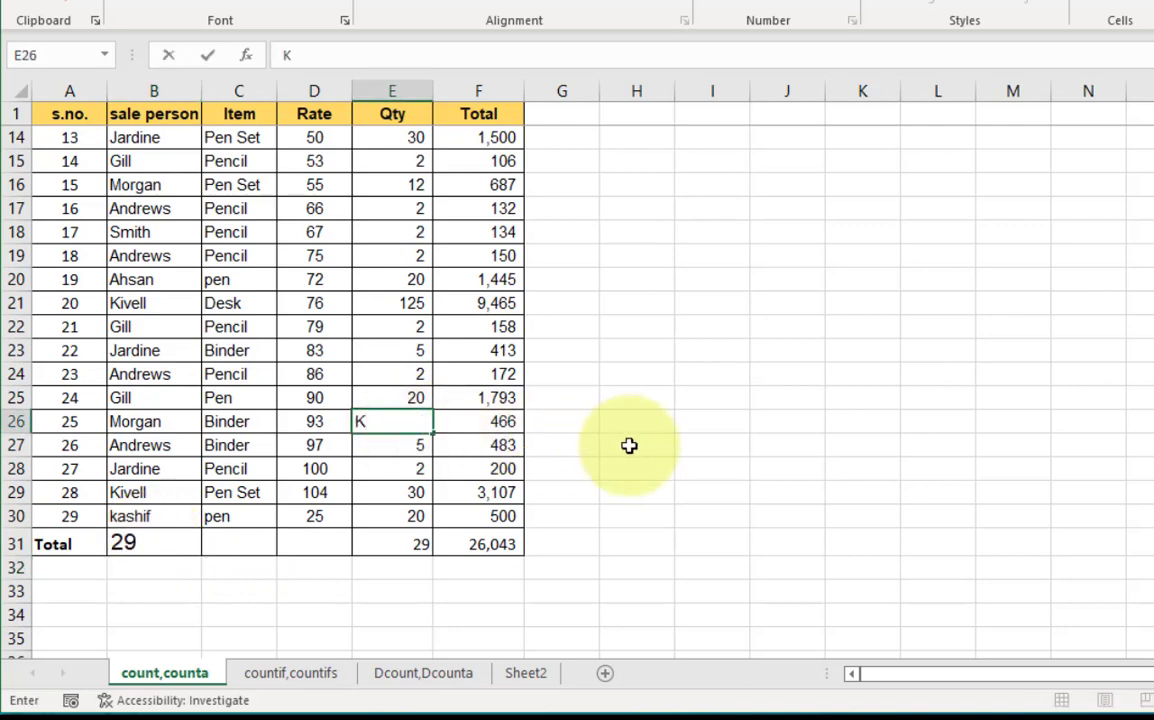
pyautogui.press('Return')
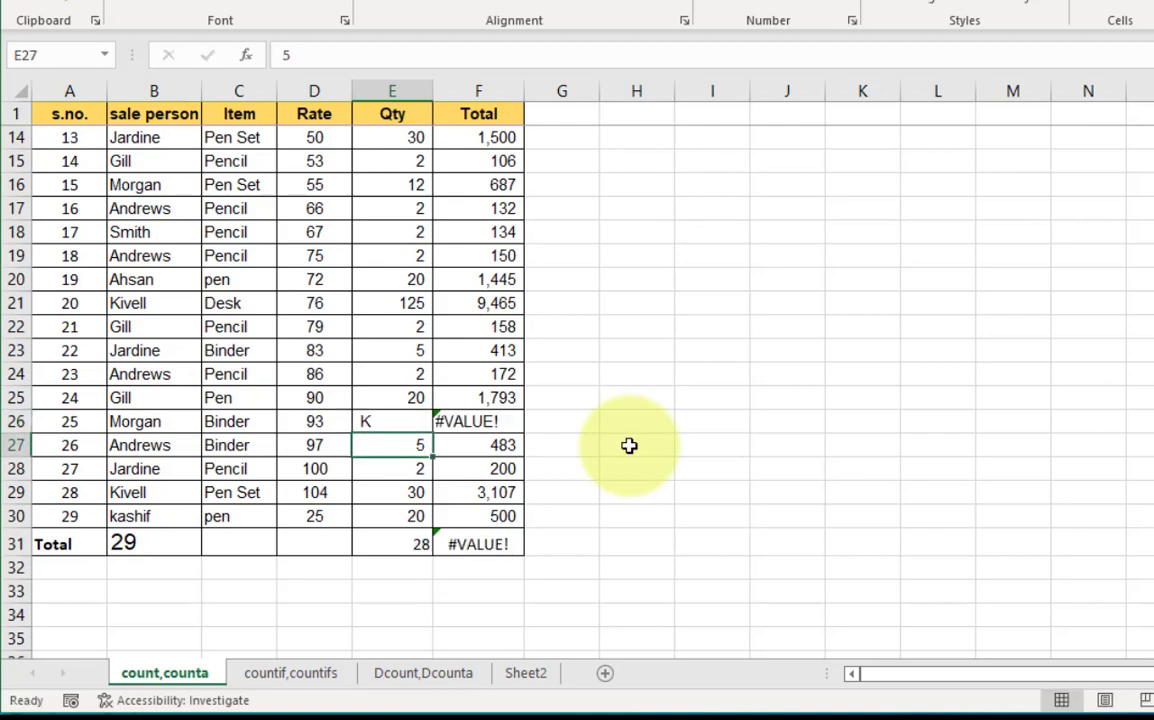
pyautogui.press('Up')
pyautogui.press('Left')
pyautogui.press('Left')
pyautogui.press('Left')
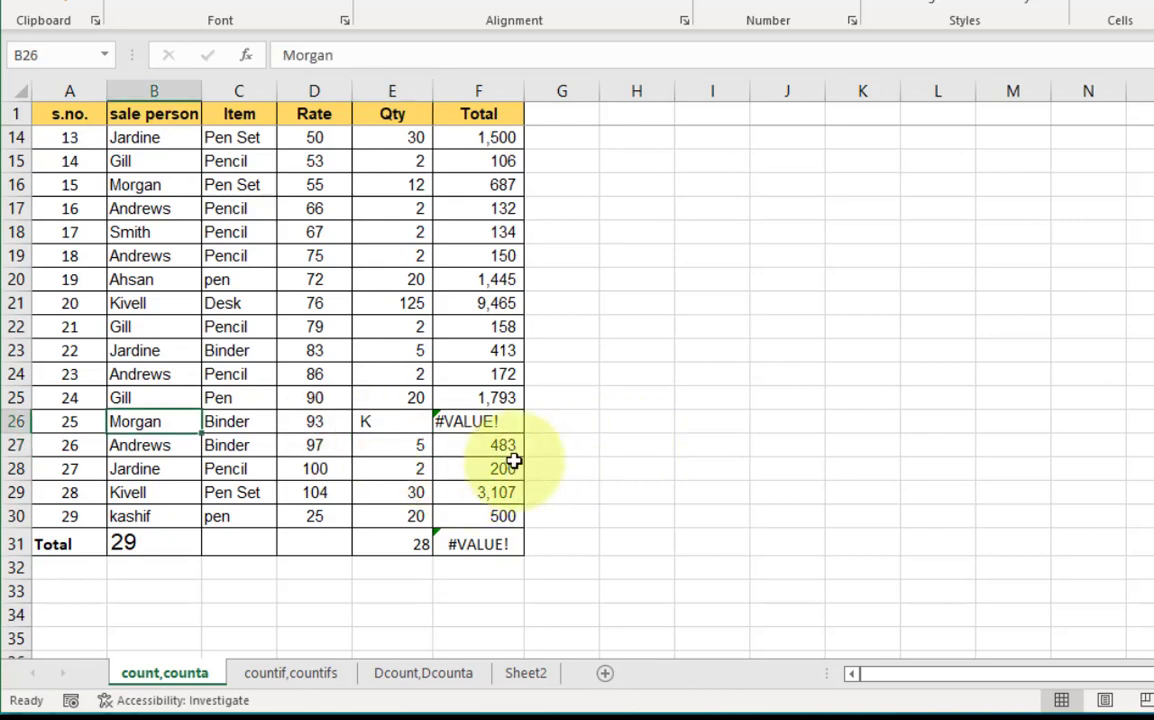
pyautogui.write('45')
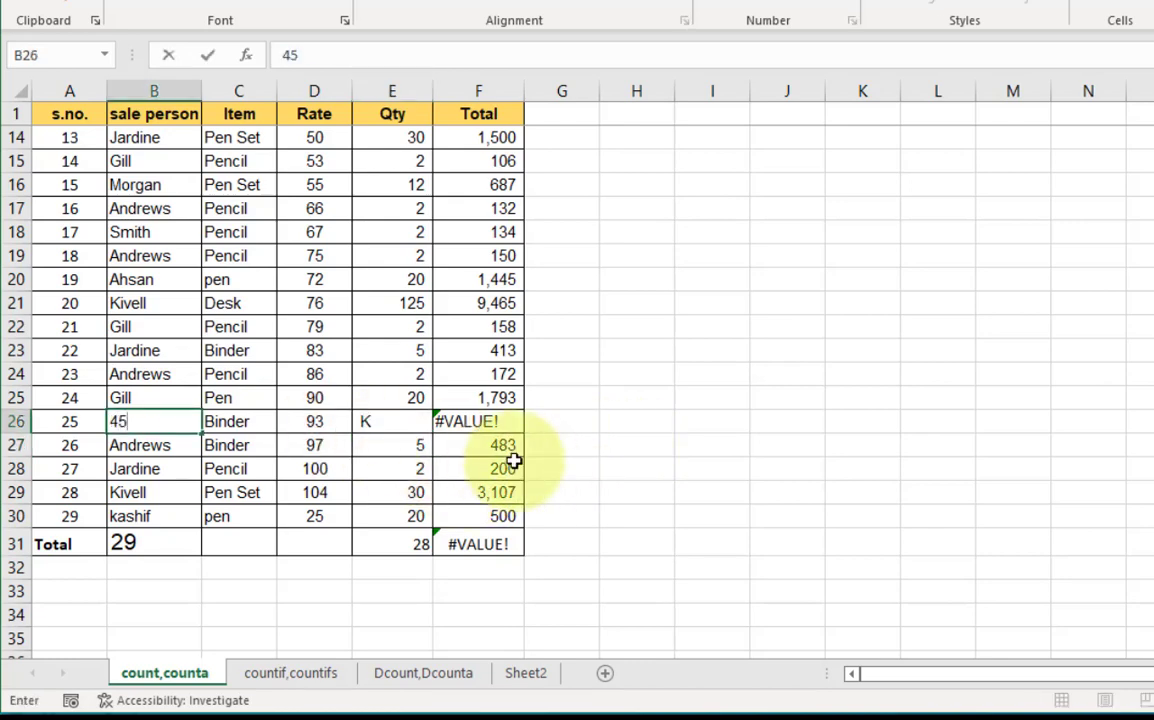
pyautogui.press('Return')
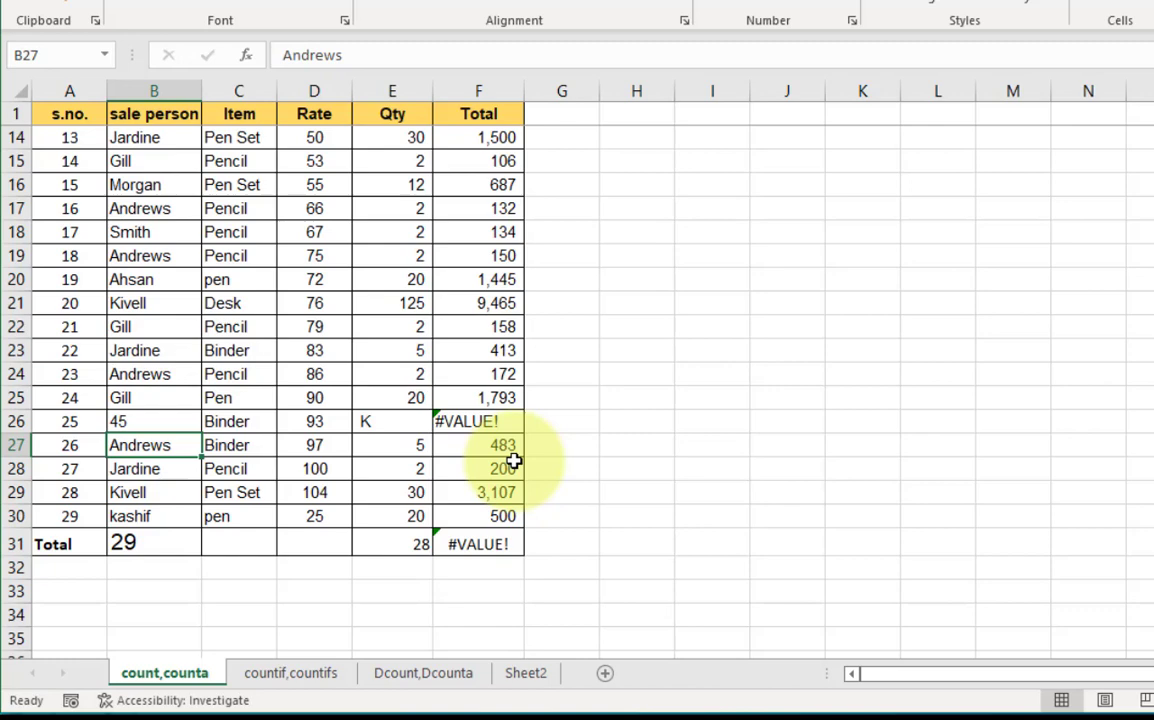
# - Clear the contents of the Qty cell E26 and the sale person cell B26
pyautogui.click(392, 421)
pyautogui.press('Delete')
pyautogui.click(131, 422)
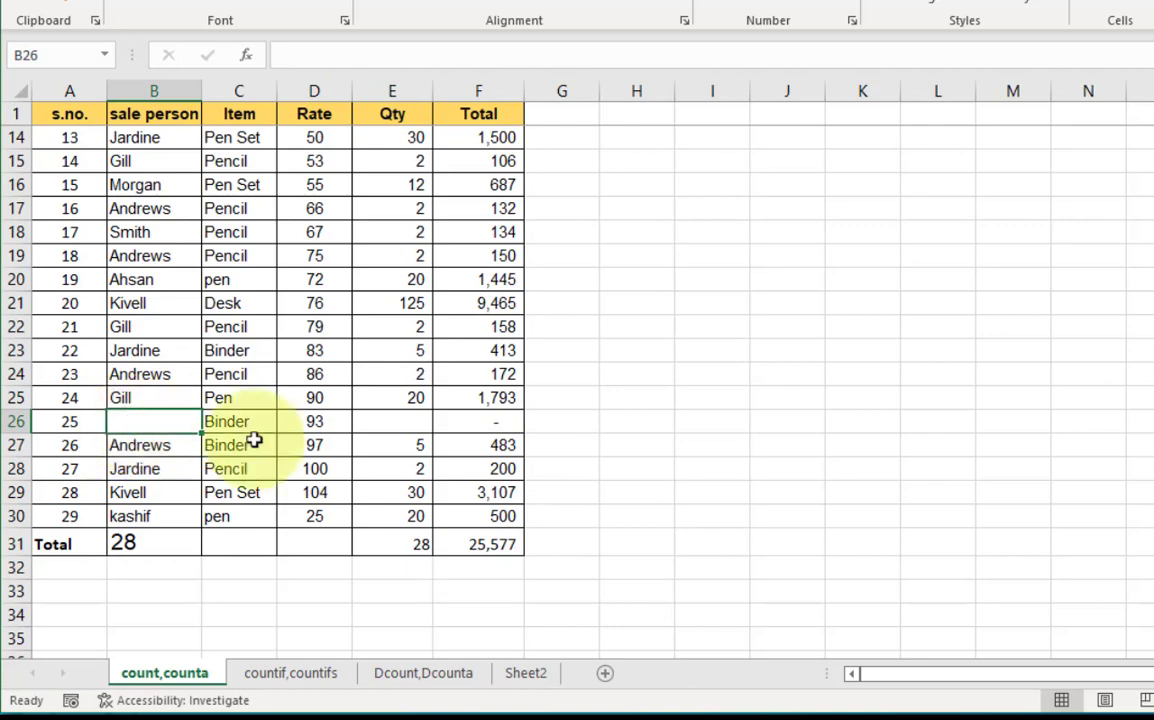
# - Label cell A32, below Total, as "Blank cell"
pyautogui.click(814, 514)
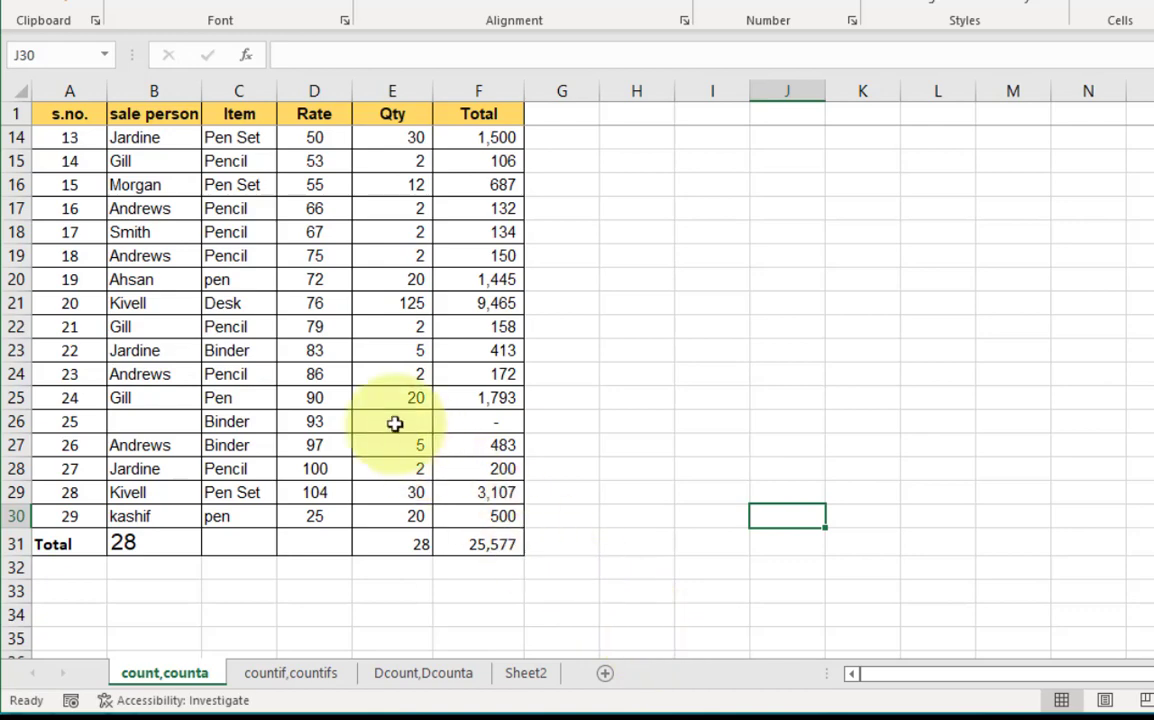
pyautogui.write('Blank cell')
pyautogui.press('Tab')
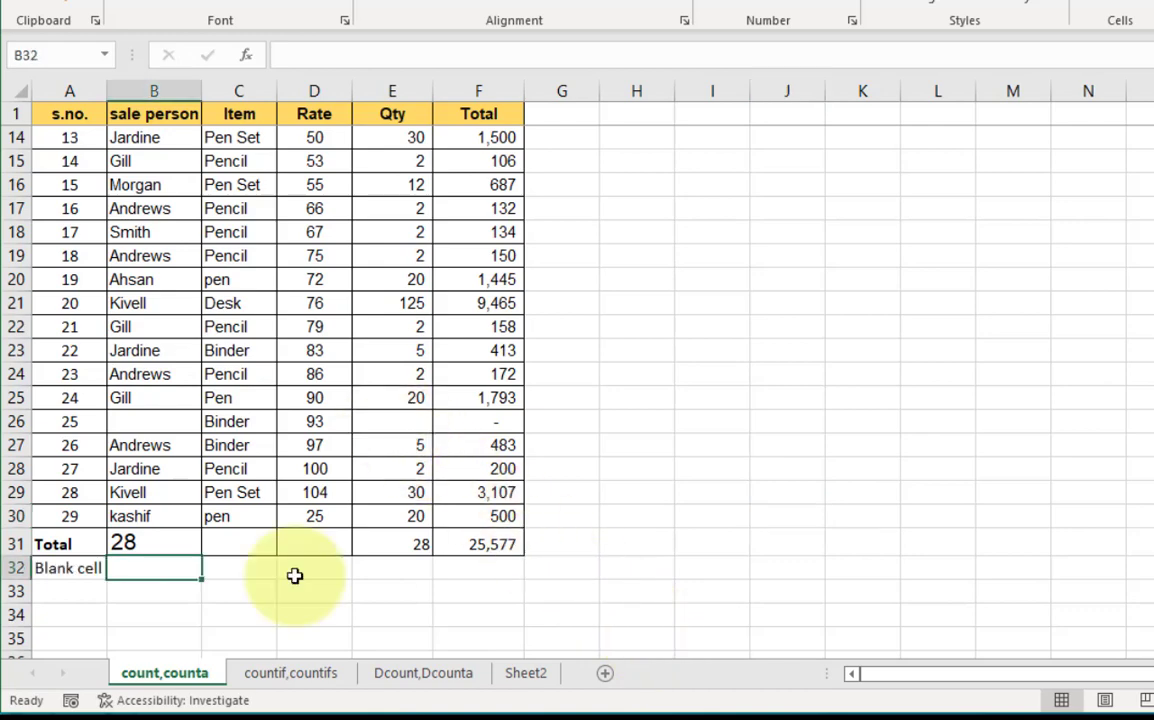
# - Enter a COUNTBLANK formula over the range B2:E30 in cell B32, beside the Blank cell label
pyautogui.write('=blank')
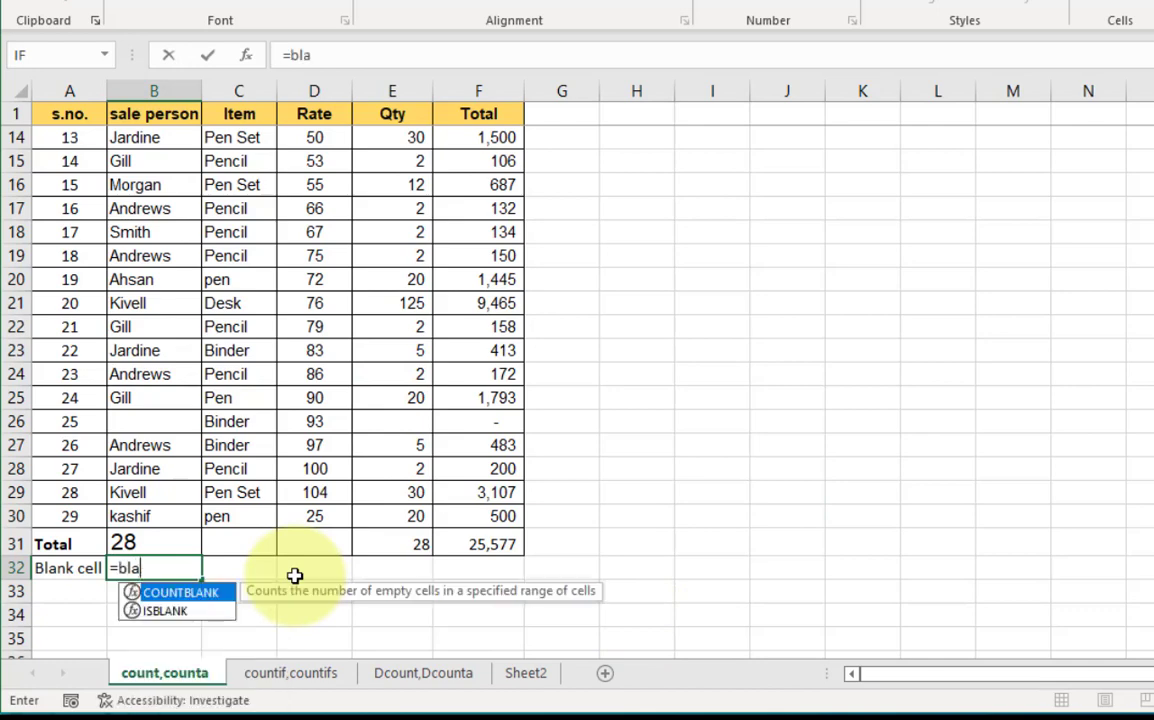
pyautogui.press('BackSpace')
pyautogui.press('BackSpace')
pyautogui.press('BackSpace')
pyautogui.press('BackSpace')
pyautogui.press('BackSpace')
pyautogui.write('count')
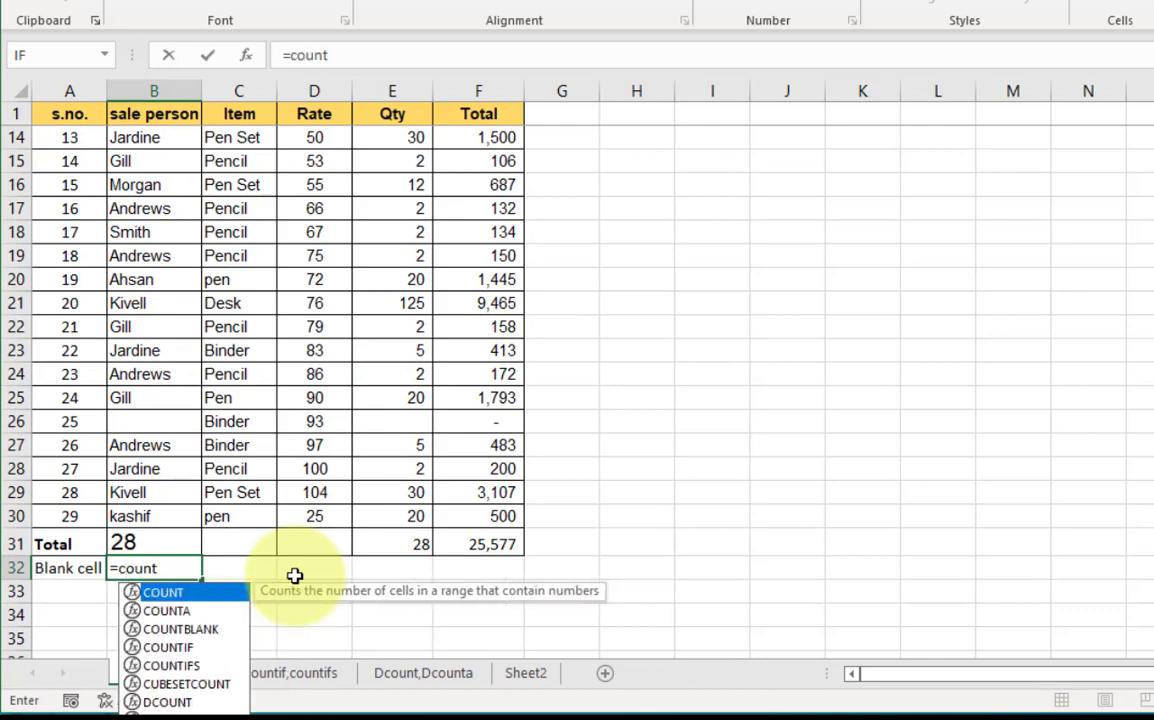
pyautogui.write('blank(')
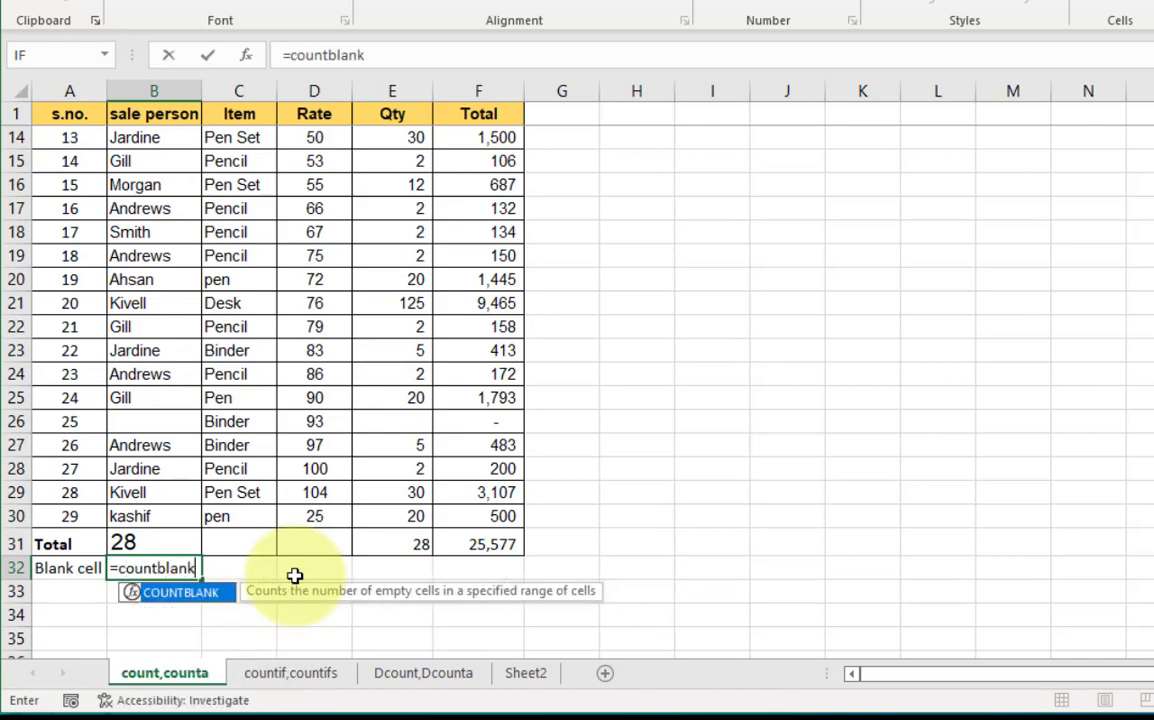
pyautogui.scroll(4, 170, 219)
pyautogui.moveTo(155, 139); pyautogui.dragTo(392, 572)
pyautogui.write(')')
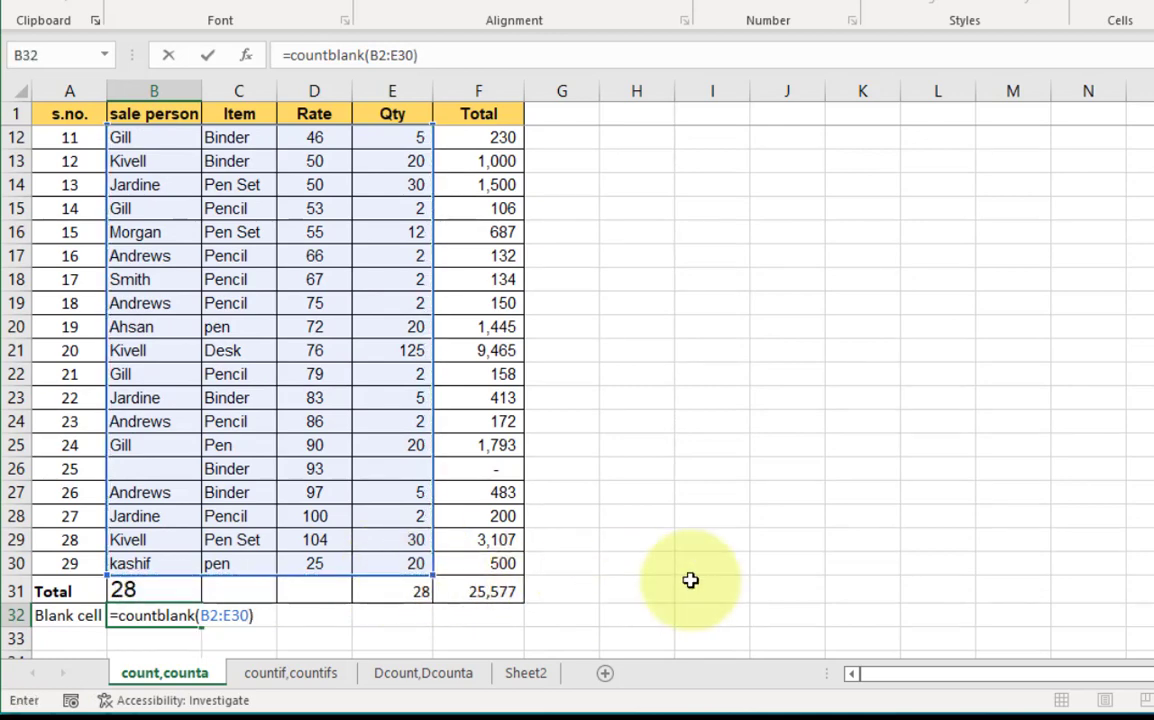
pyautogui.press('Return')
# - Undo the COUNTBLANK formula, the Blank cell label and the edits to B26 and E26, keeping the COUNTA formula in B31
pyautogui.hotkey('ctrl', 'z')
pyautogui.hotkey('ctrl', 'z')
pyautogui.hotkey('ctrl', 'z')
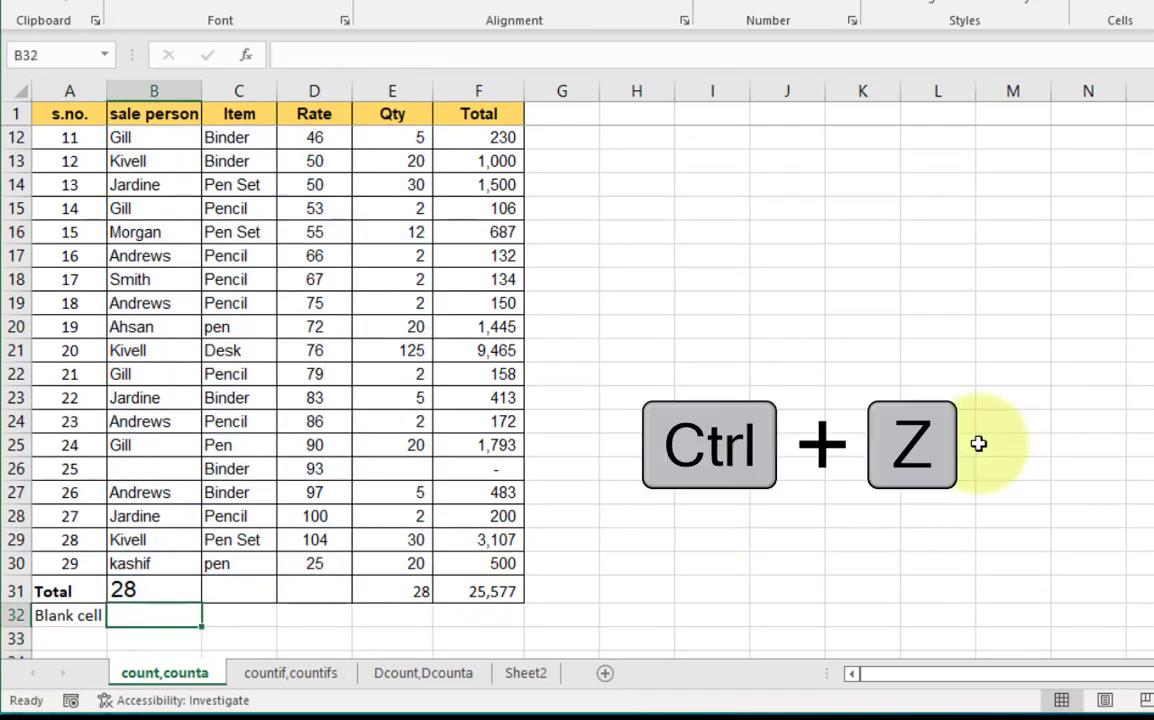
pyautogui.hotkey('ctrl', 'z')
pyautogui.hotkey('ctrl', 'z')
pyautogui.hotkey('ctrl', 'z')
pyautogui.hotkey('ctrl', 'z')
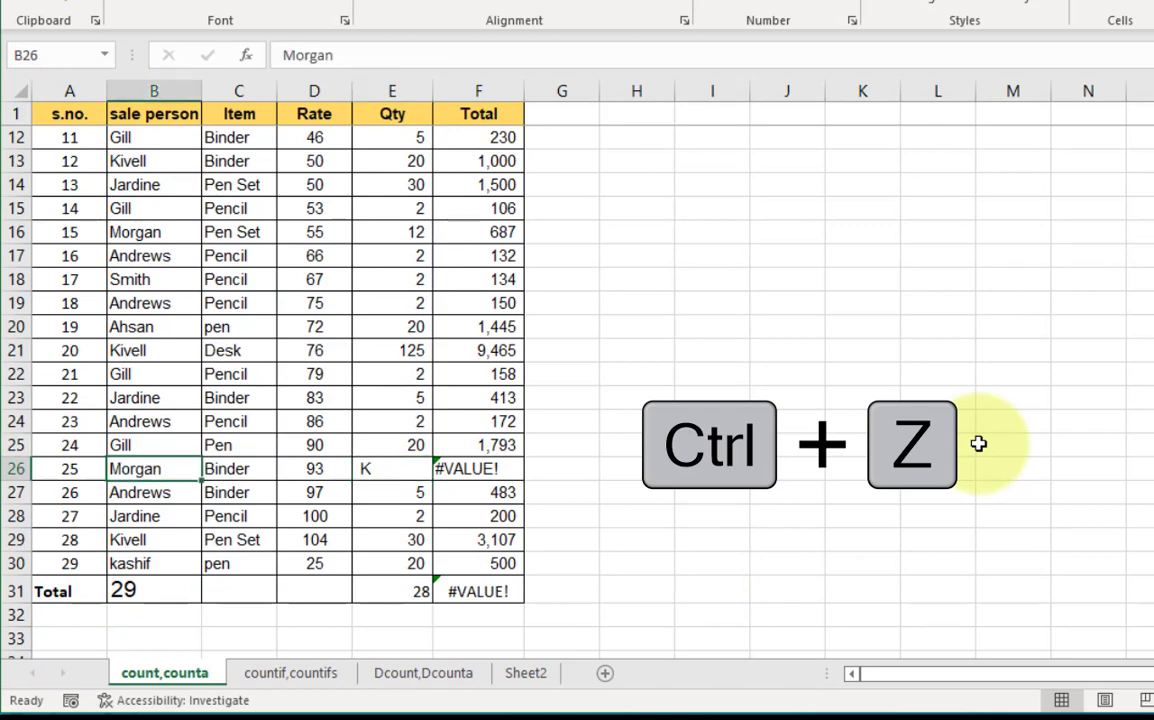
pyautogui.hotkey('ctrl', 'z')
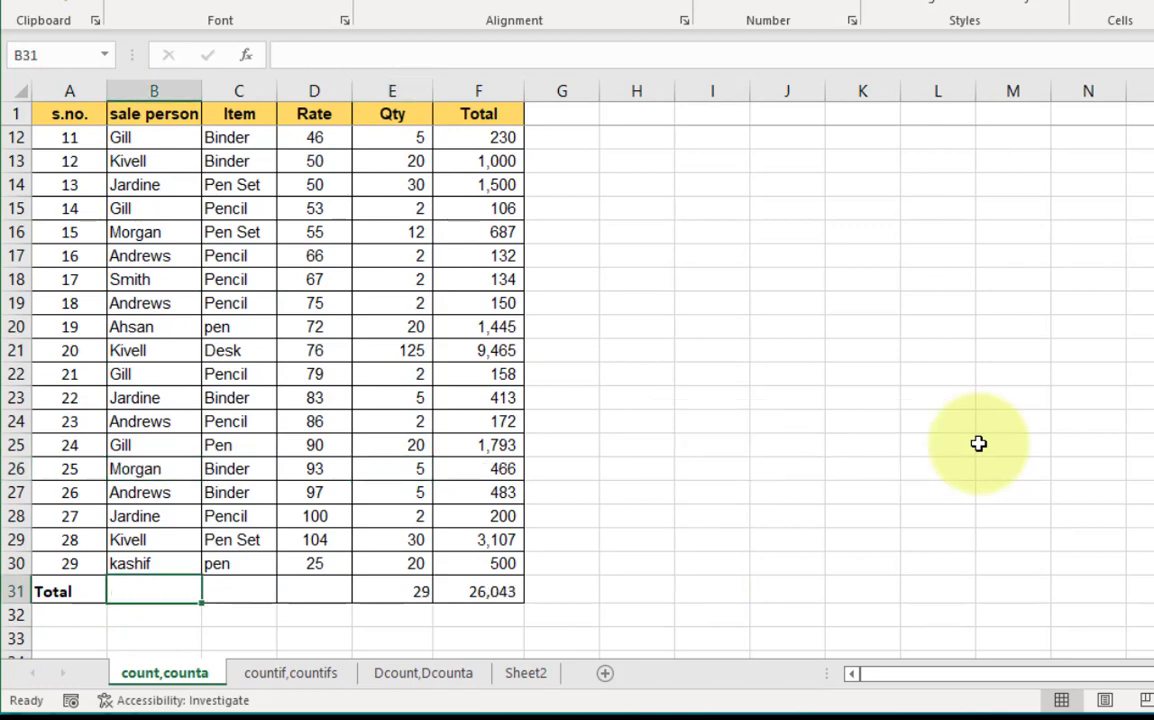
pyautogui.hotkey('ctrl', 'y')
pyautogui.hotkey('ctrl', 'z')
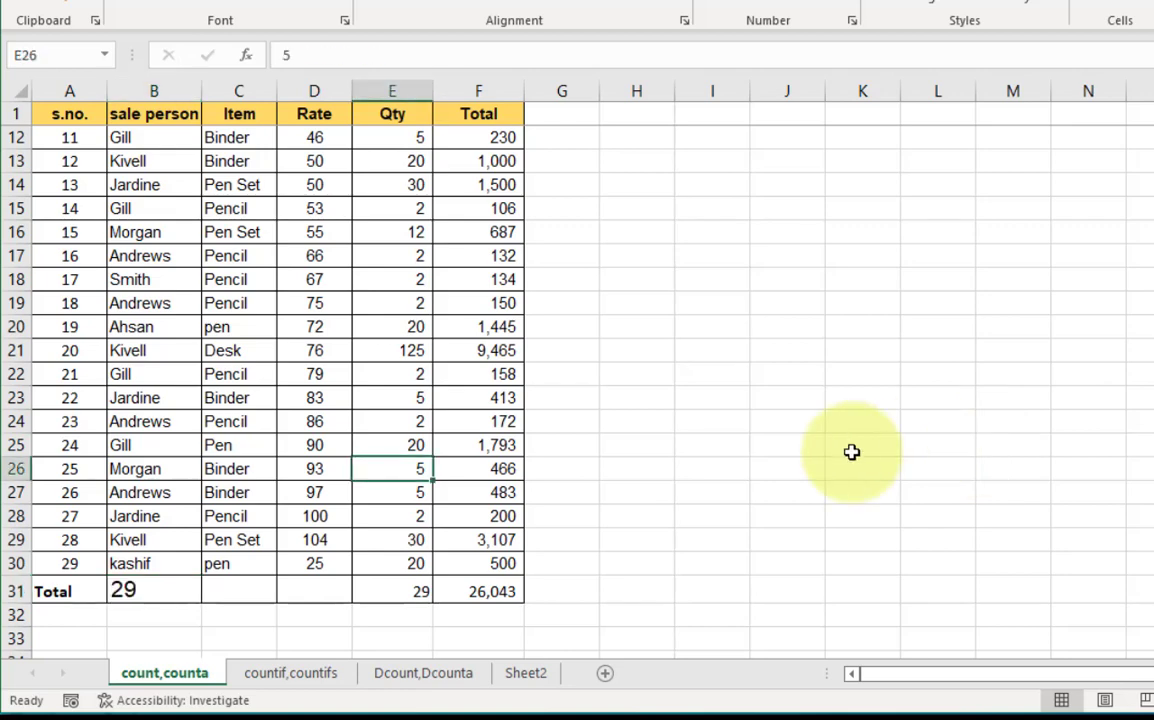
# - Open the countif,countifs sheet and examine the sale person, Item and Qty columns of its sales table
pyautogui.click(296, 674)
pyautogui.scroll(-5, 644, 513)
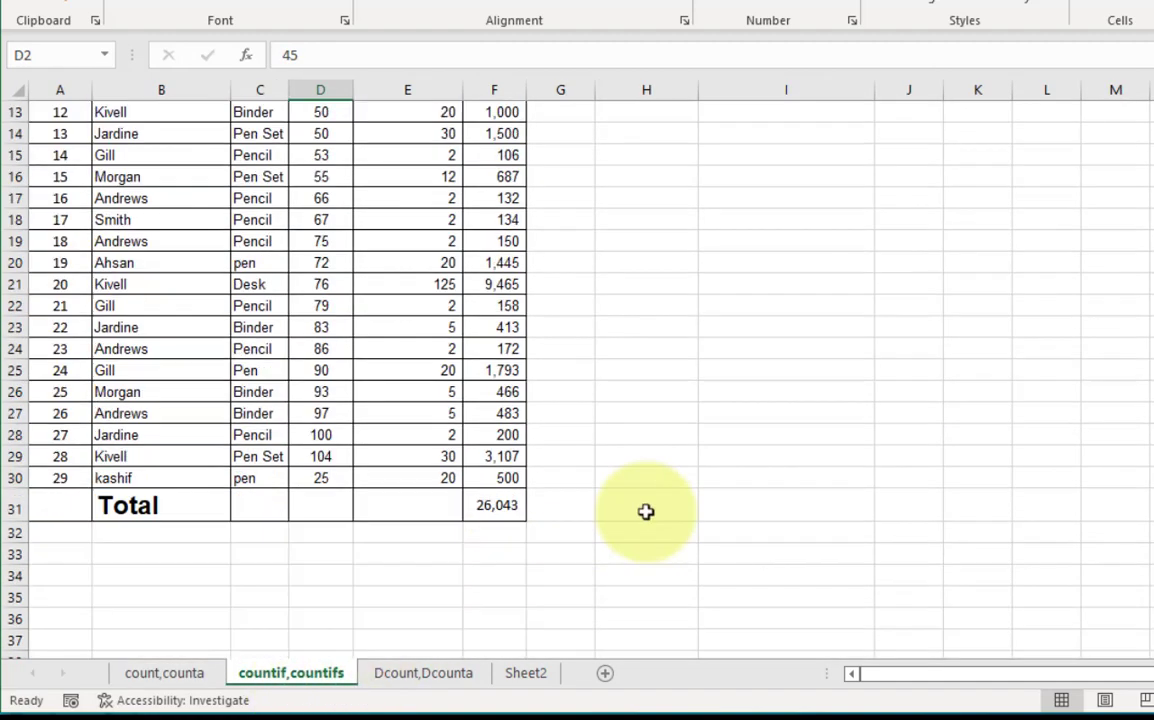
pyautogui.click(723, 474)
pyautogui.scroll(5, 723, 474)
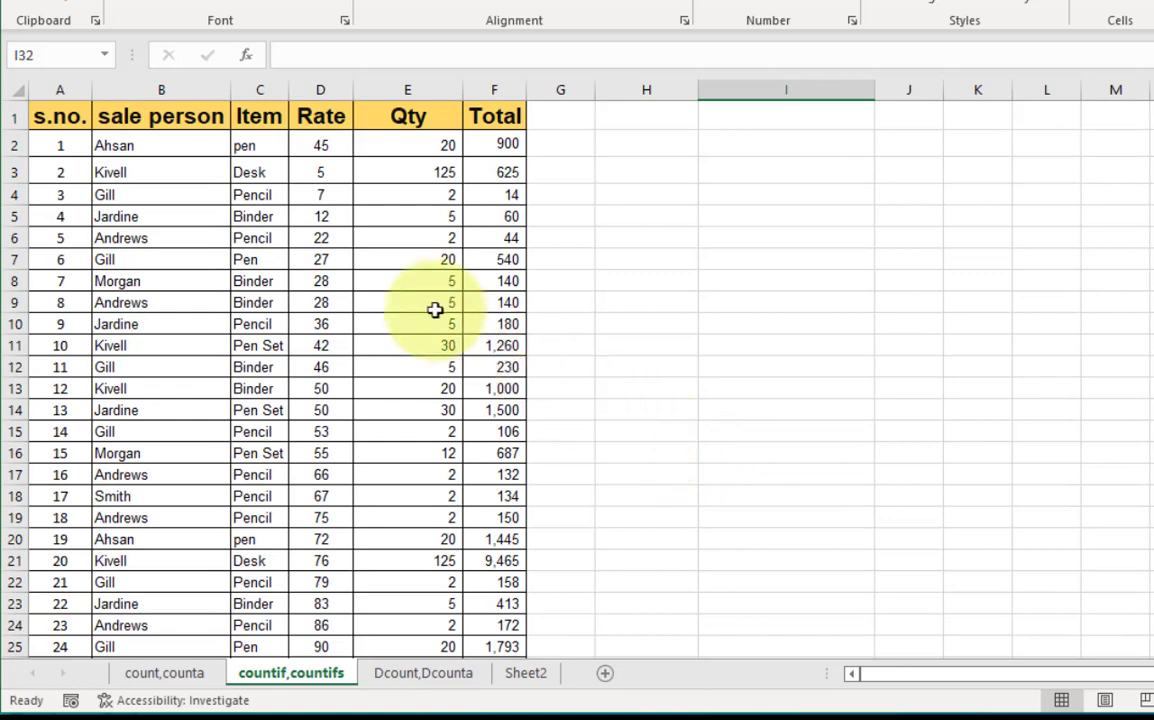
pyautogui.moveTo(149, 147); pyautogui.dragTo(152, 474)
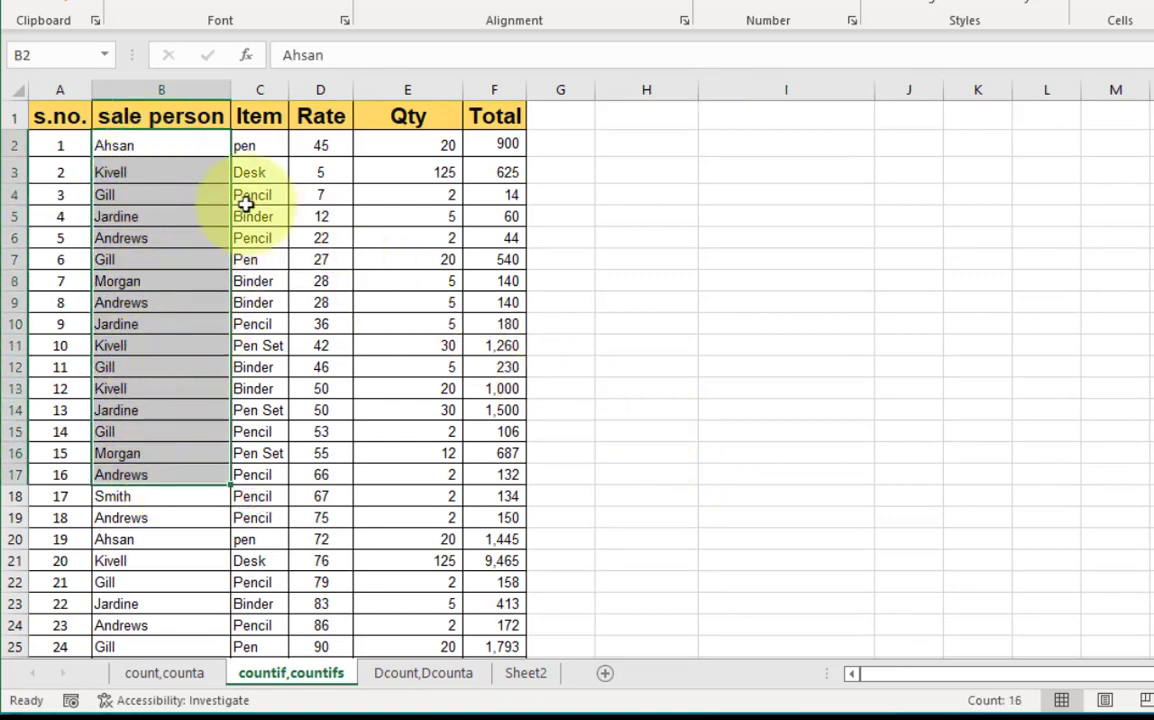
pyautogui.moveTo(265, 147); pyautogui.dragTo(275, 380)
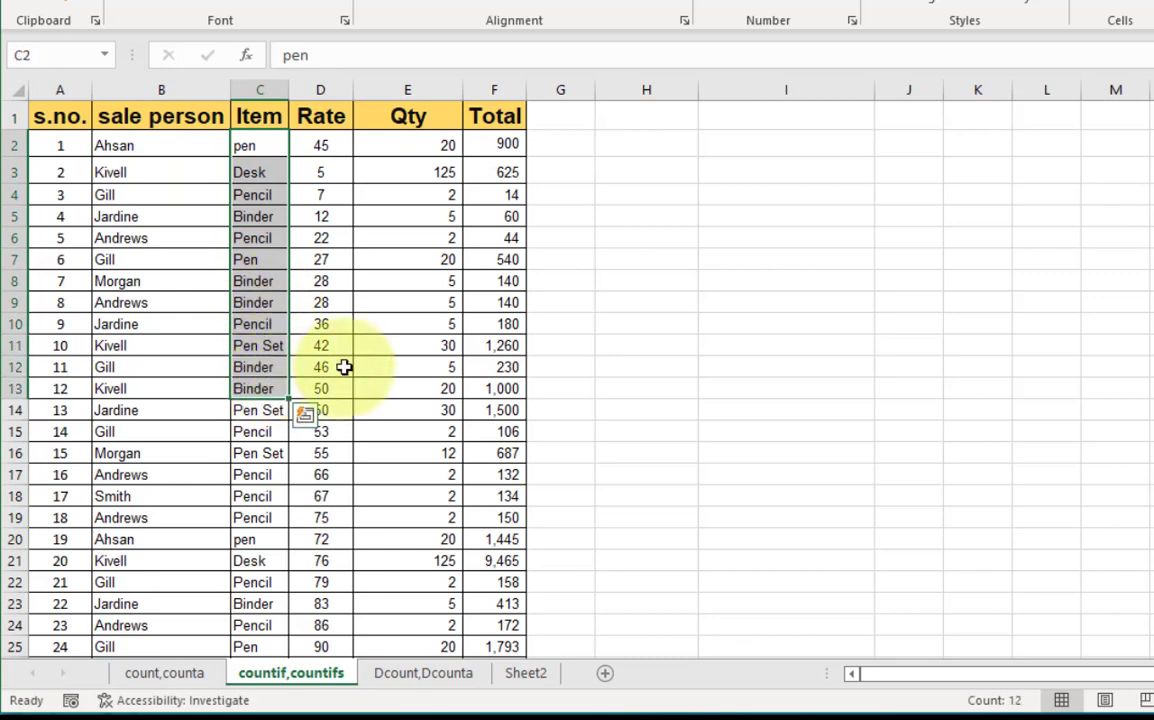
pyautogui.moveTo(399, 152); pyautogui.dragTo(421, 391)
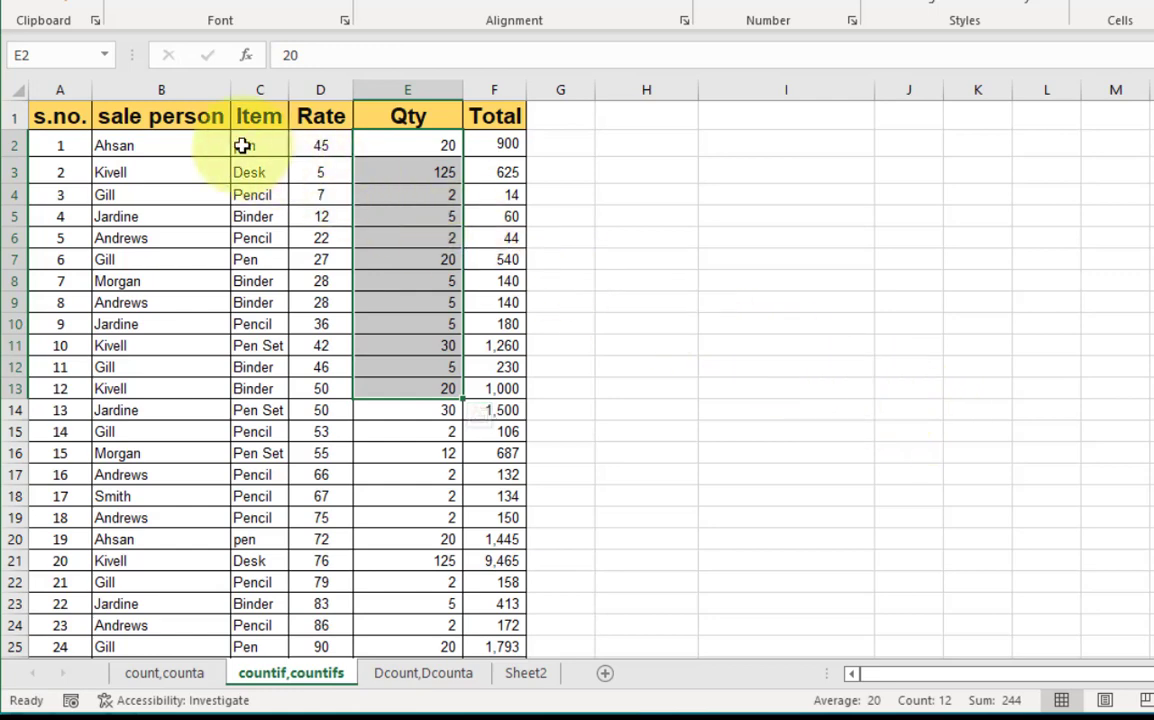
pyautogui.moveTo(245, 147); pyautogui.dragTo(291, 232)
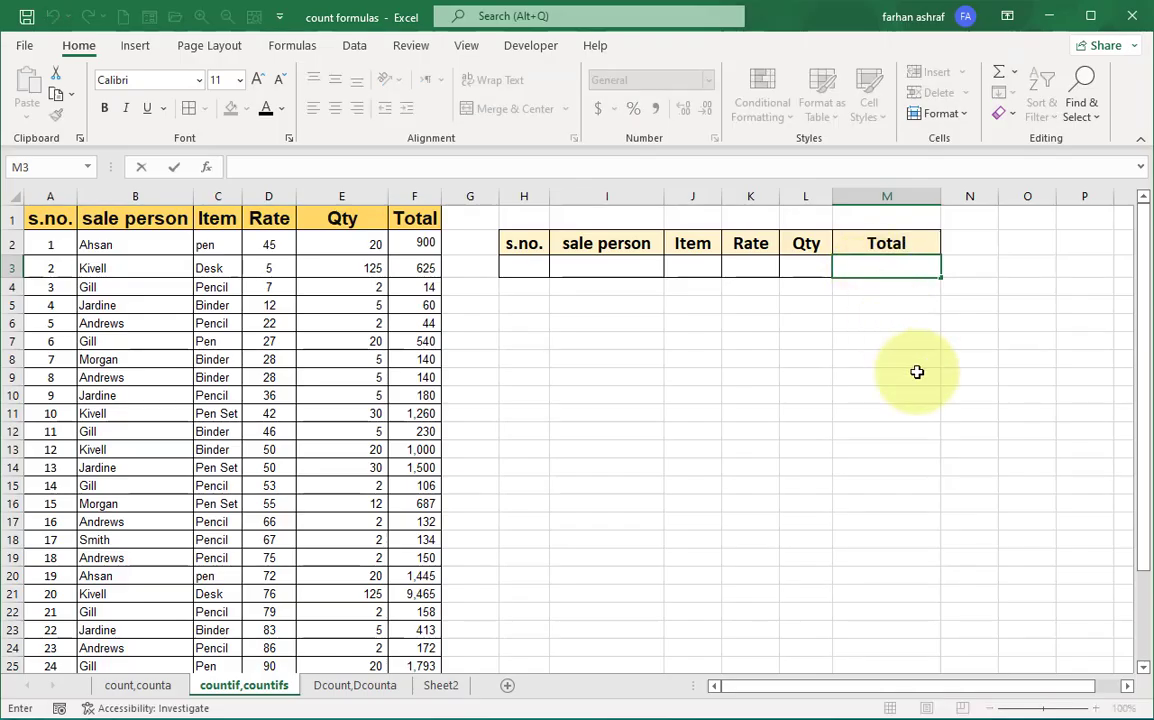
# - Enter the formula =COUNTIF(C2:C30,J3) in Total cell M3 to count rows matching the Item criterion
pyautogui.write('=count')
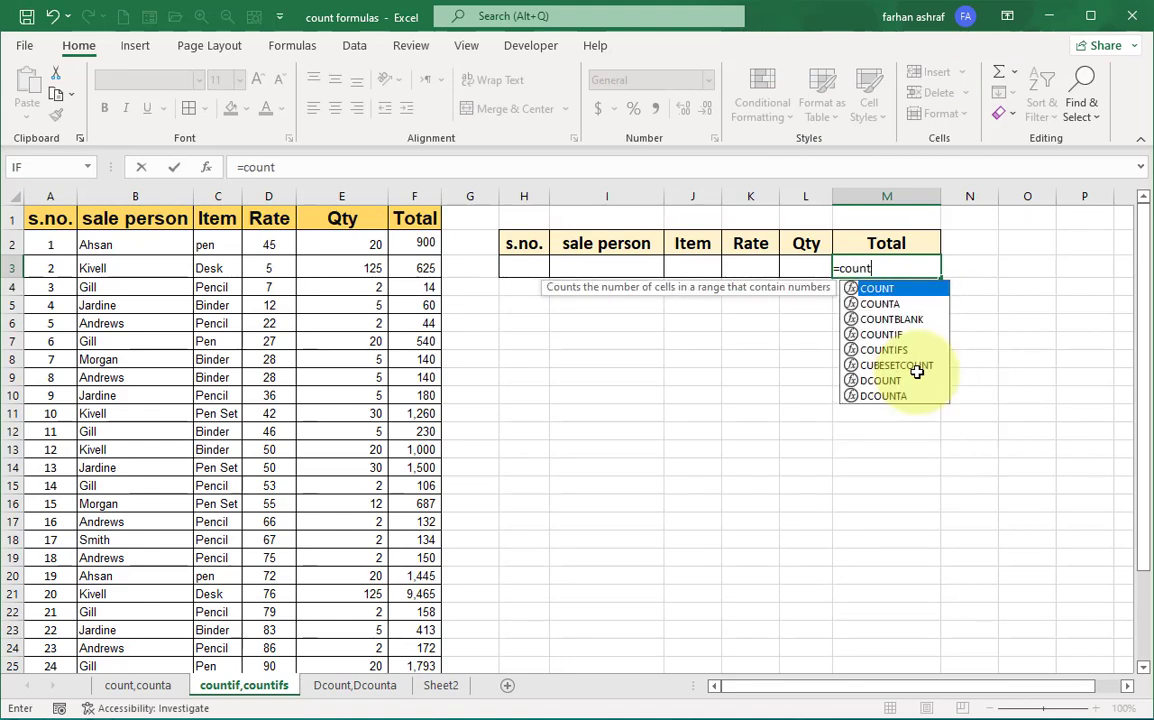
pyautogui.write('if')
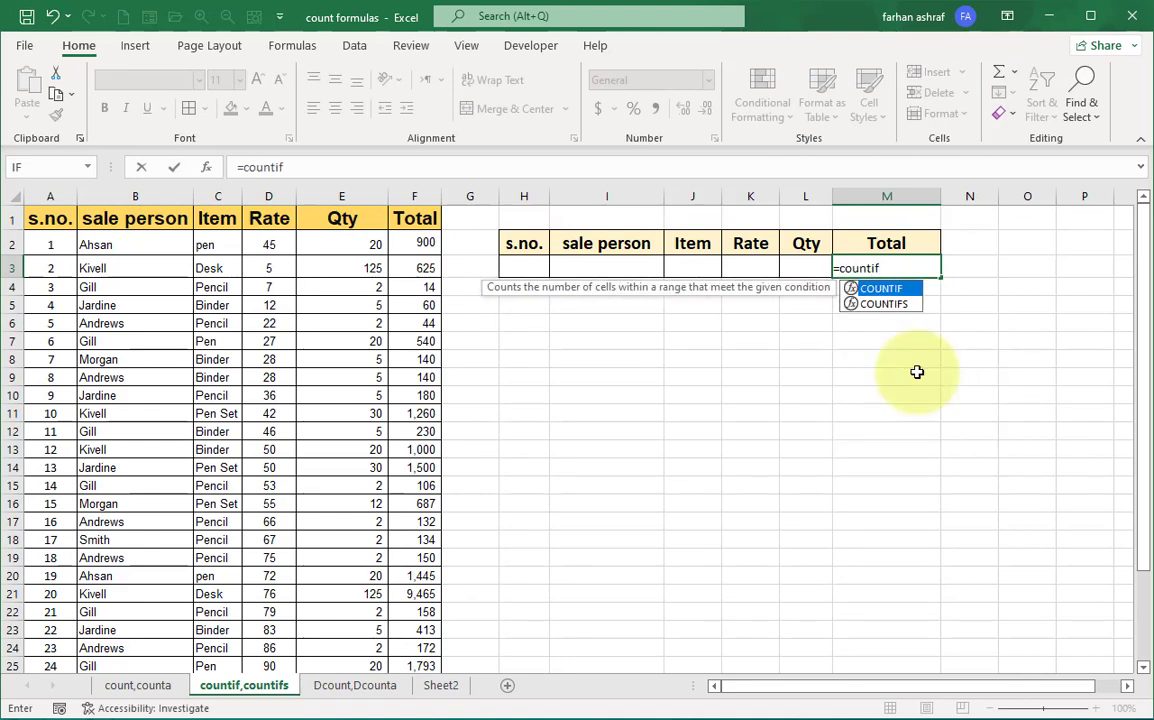
pyautogui.write('(')
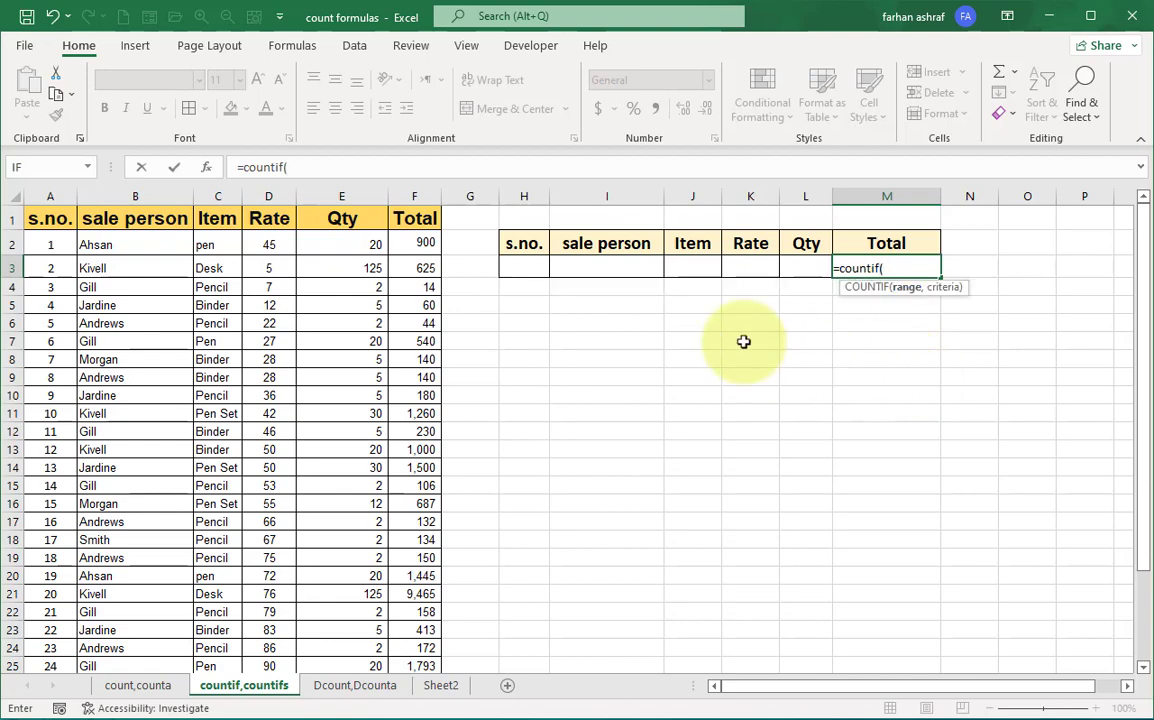
pyautogui.moveTo(208, 245); pyautogui.dragTo(229, 630)
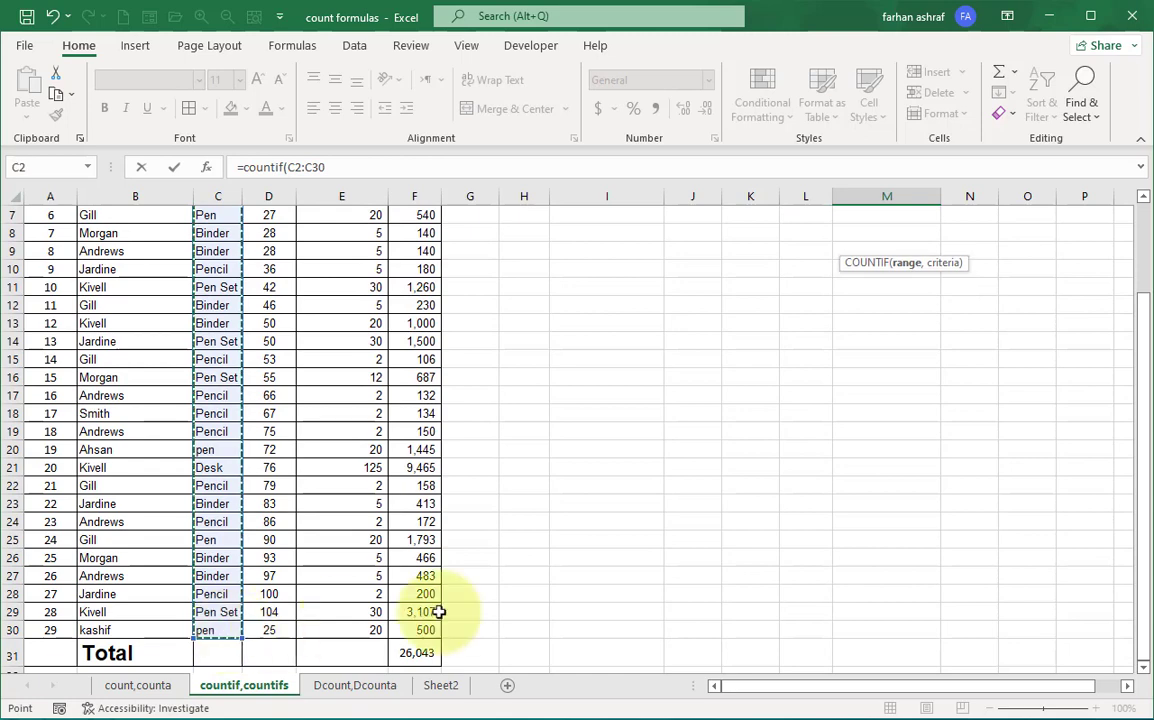
pyautogui.scroll(2, 438, 610)
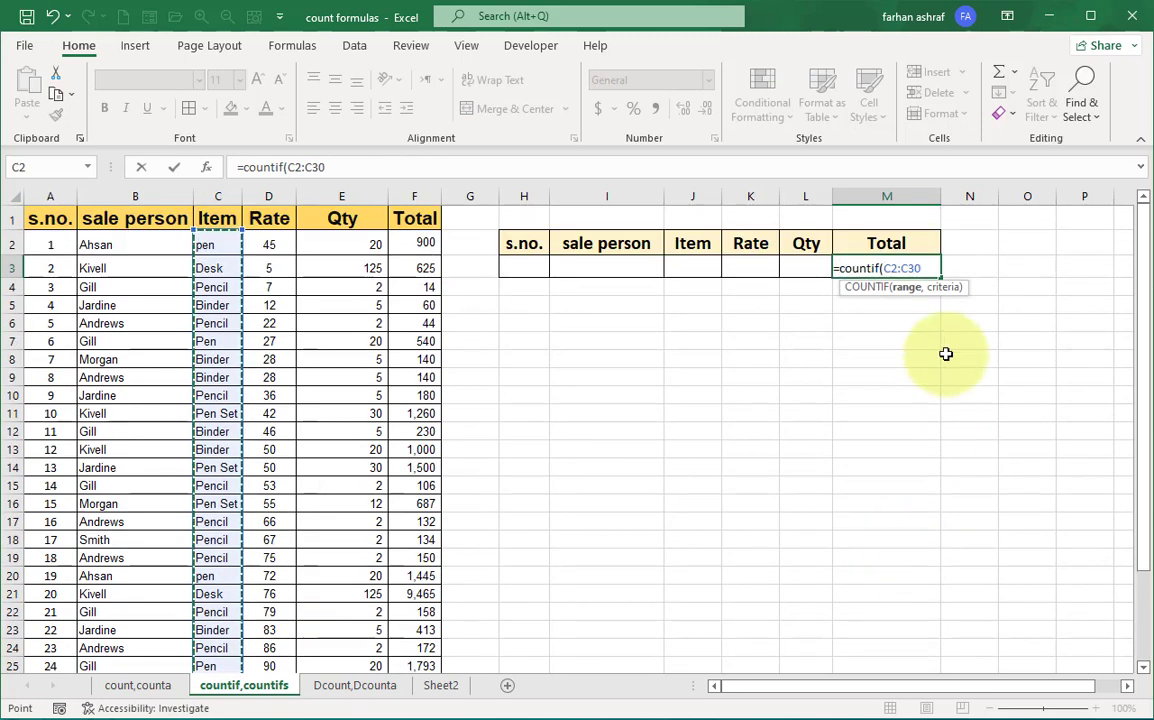
pyautogui.write(',')
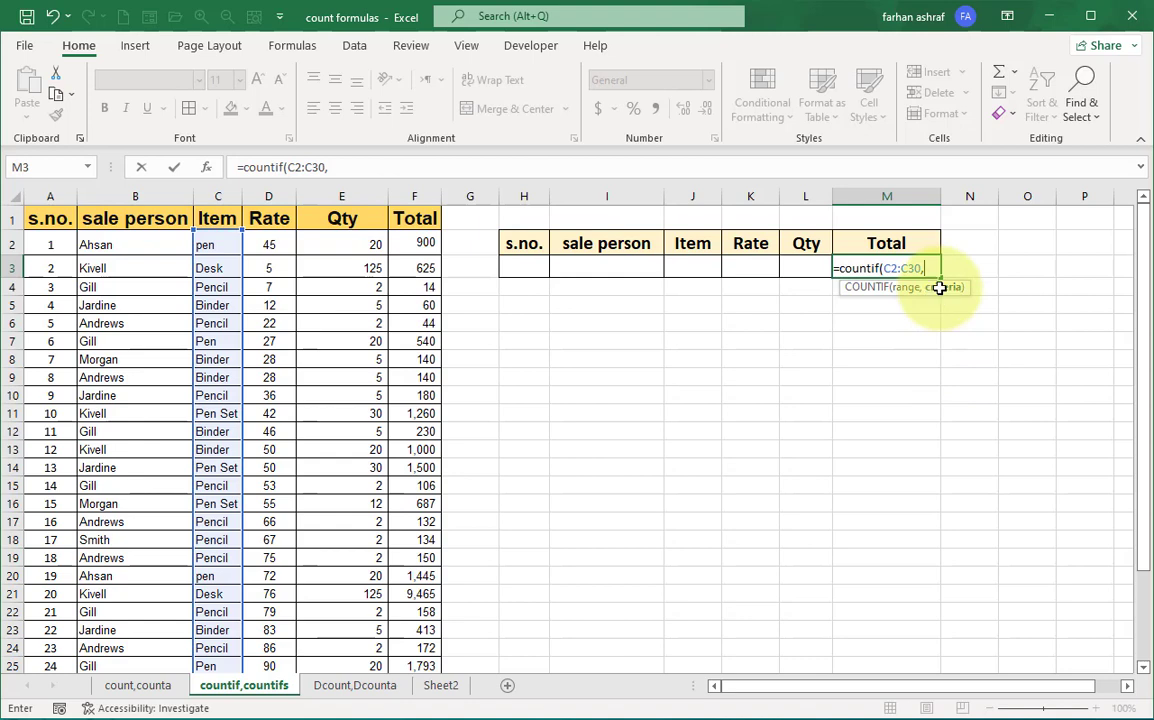
pyautogui.click(698, 267)
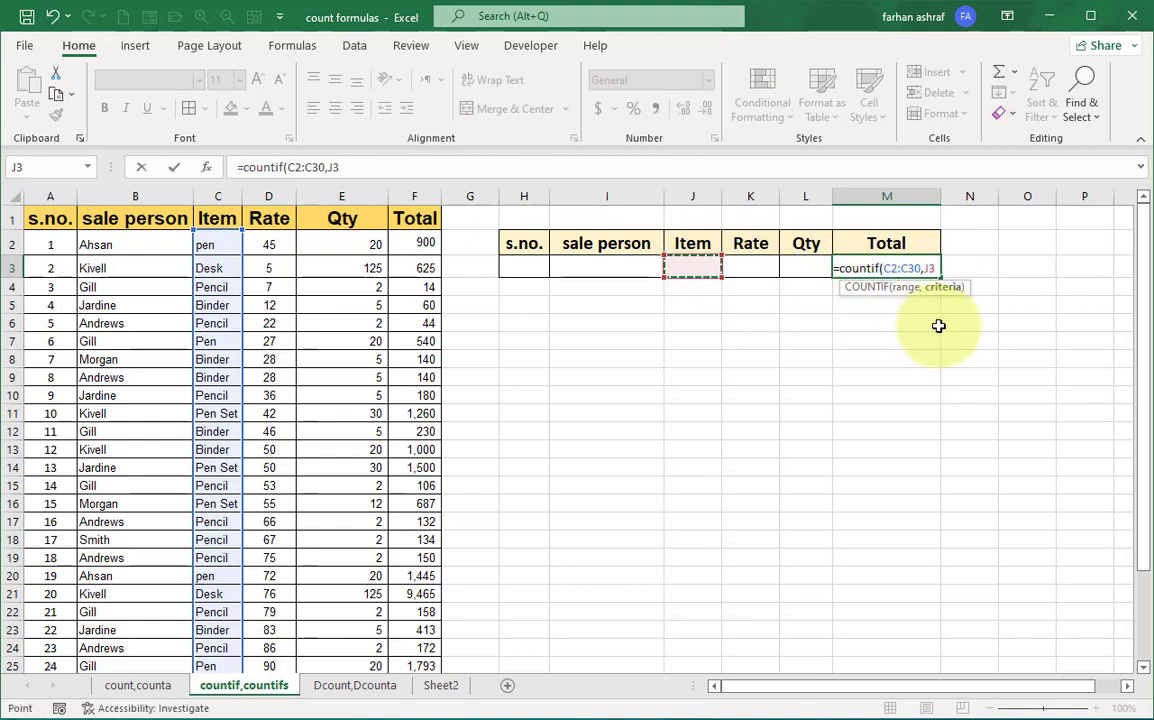
pyautogui.write(')')
pyautogui.press('Return')
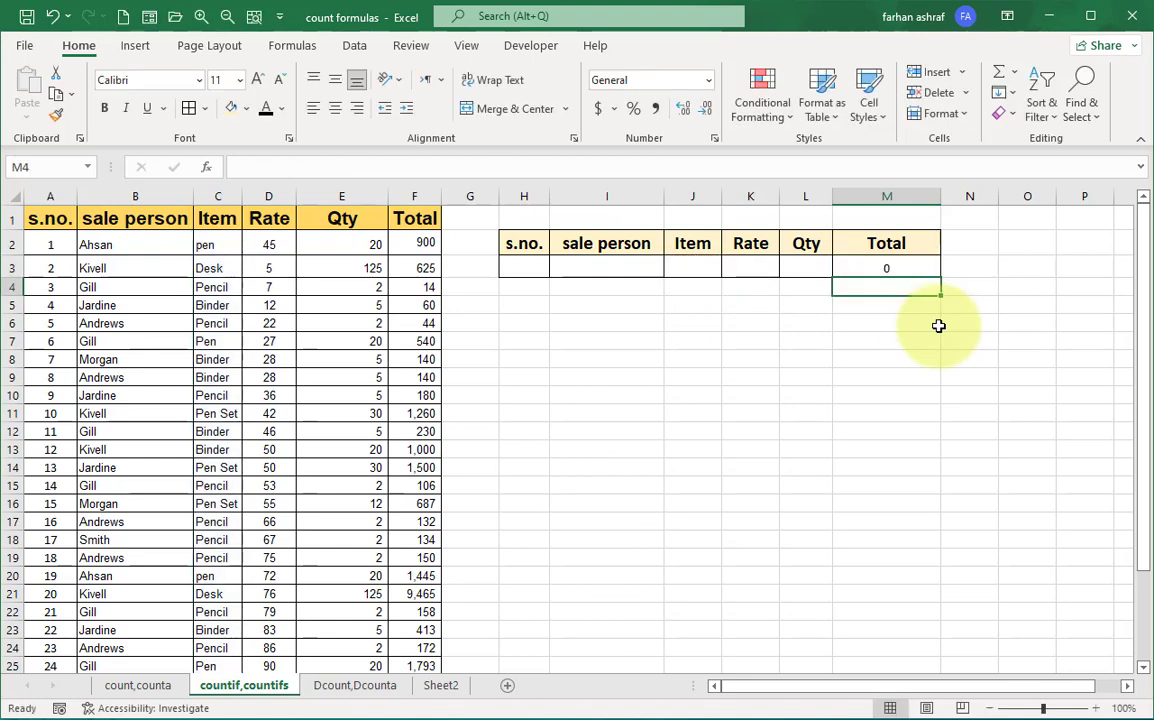
# - Test the COUNTIF formula by entering pen, pencil and desk in turn as the Item criterion in J3
pyautogui.click(700, 267)
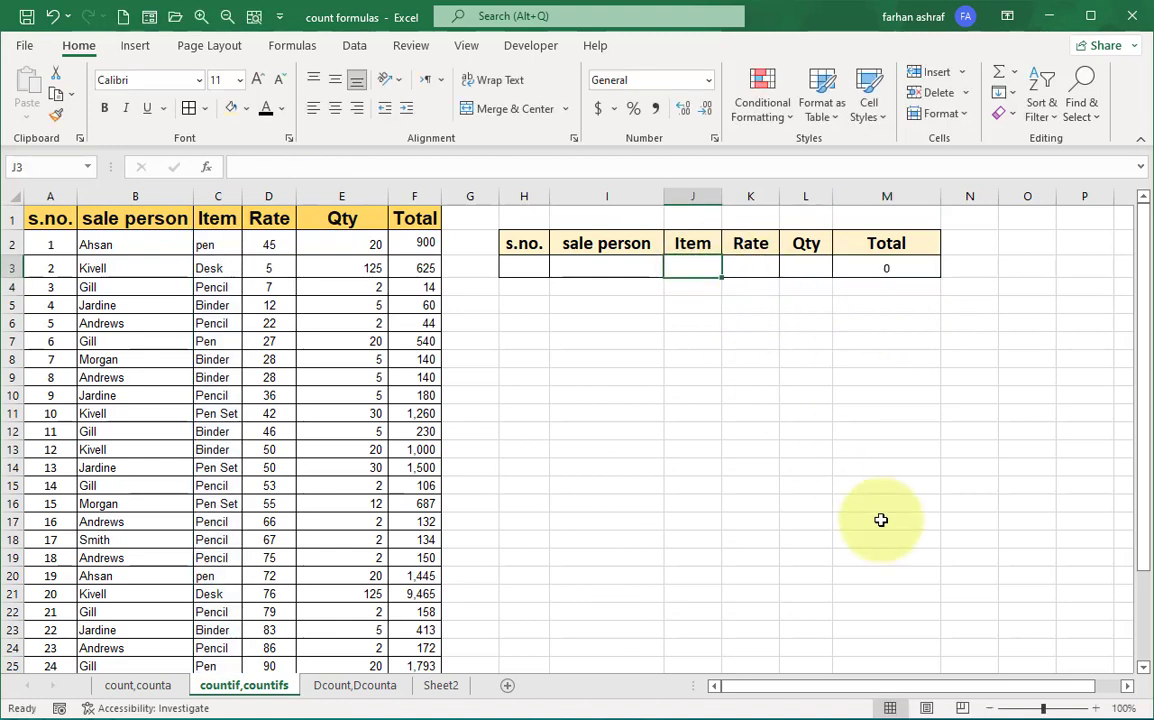
pyautogui.write('pen')
pyautogui.press('Return')
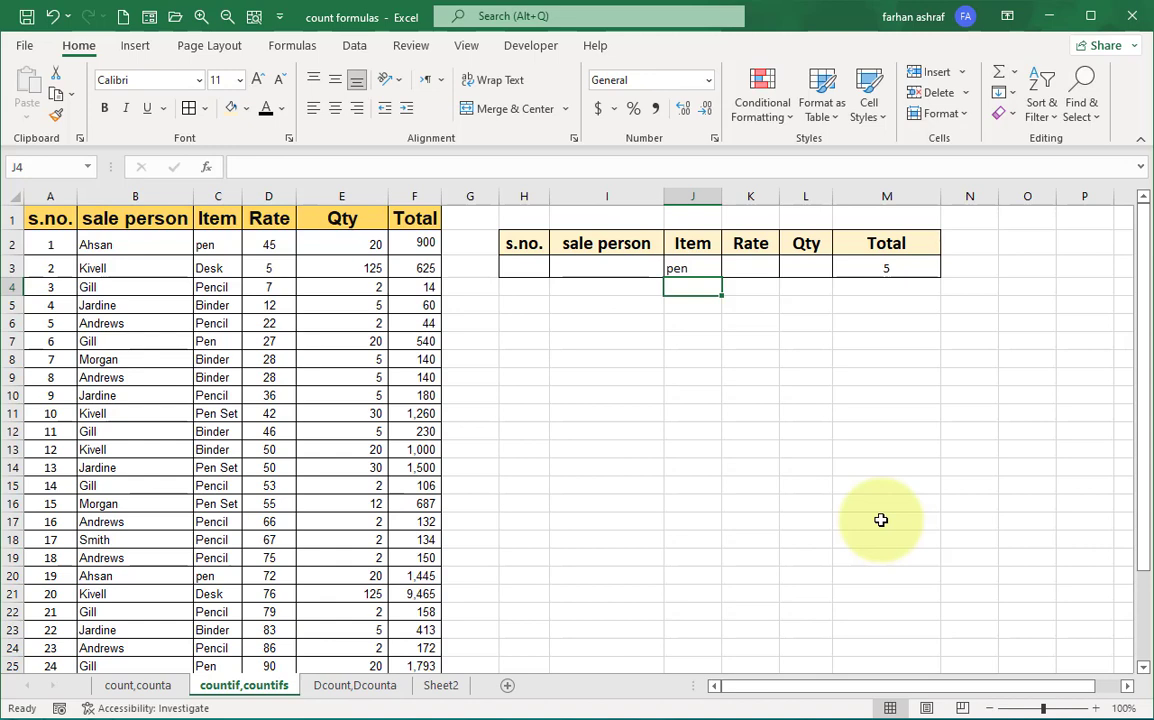
pyautogui.hotkey('ctrl', 'z')
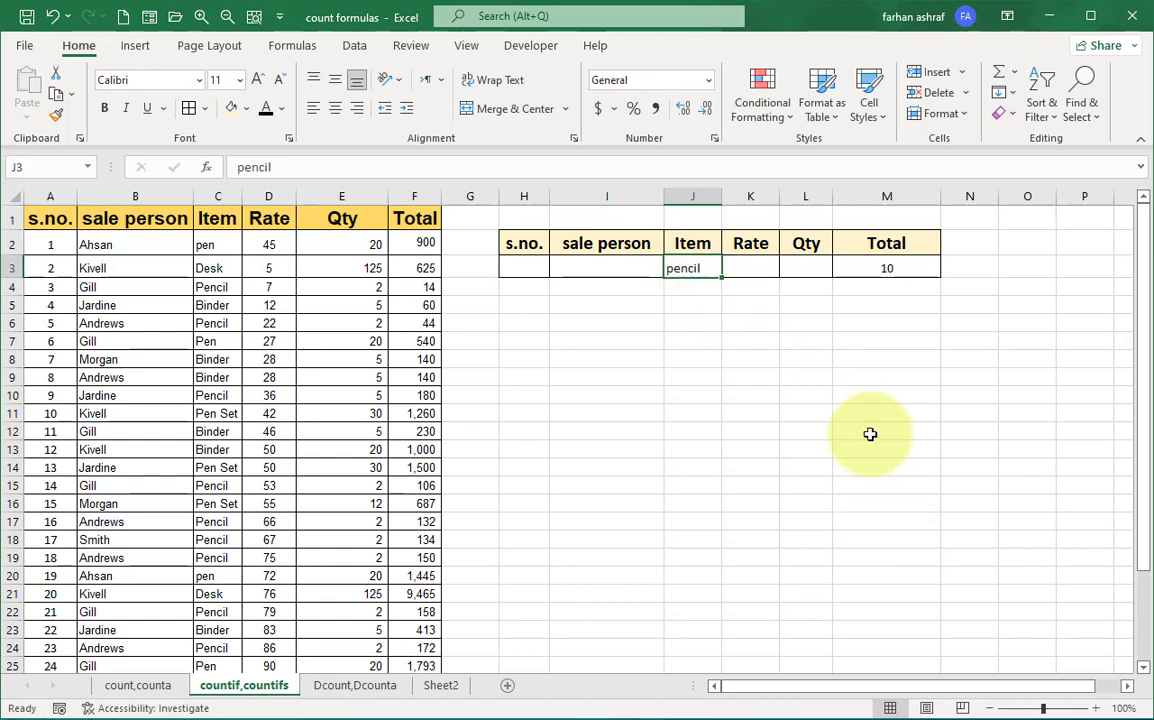
pyautogui.write('desk')
pyautogui.press('Return')
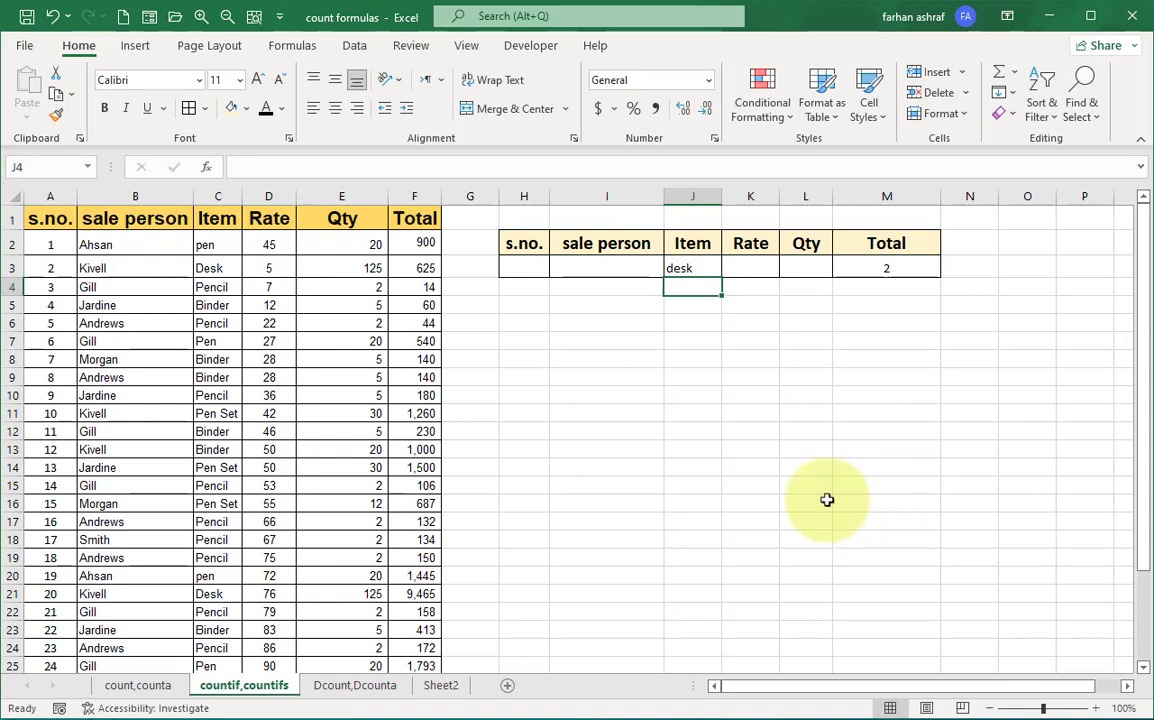
pyautogui.click(207, 269)
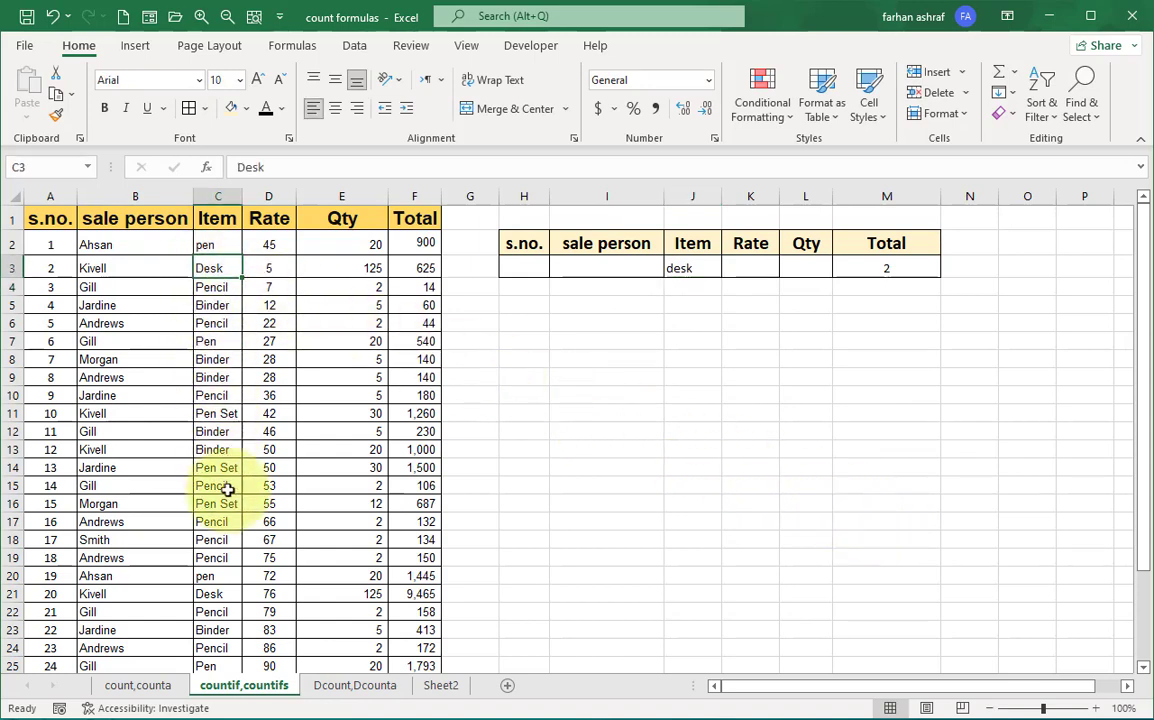
# - Clear the criteria row cells J3:M3 and enter the formula =COUNTIF(E2:E30,L3) in Total cell M3
pyautogui.moveTo(692, 268); pyautogui.dragTo(896, 262)
pyautogui.press('Delete')
pyautogui.click(896, 262)
pyautogui.write('=countif')
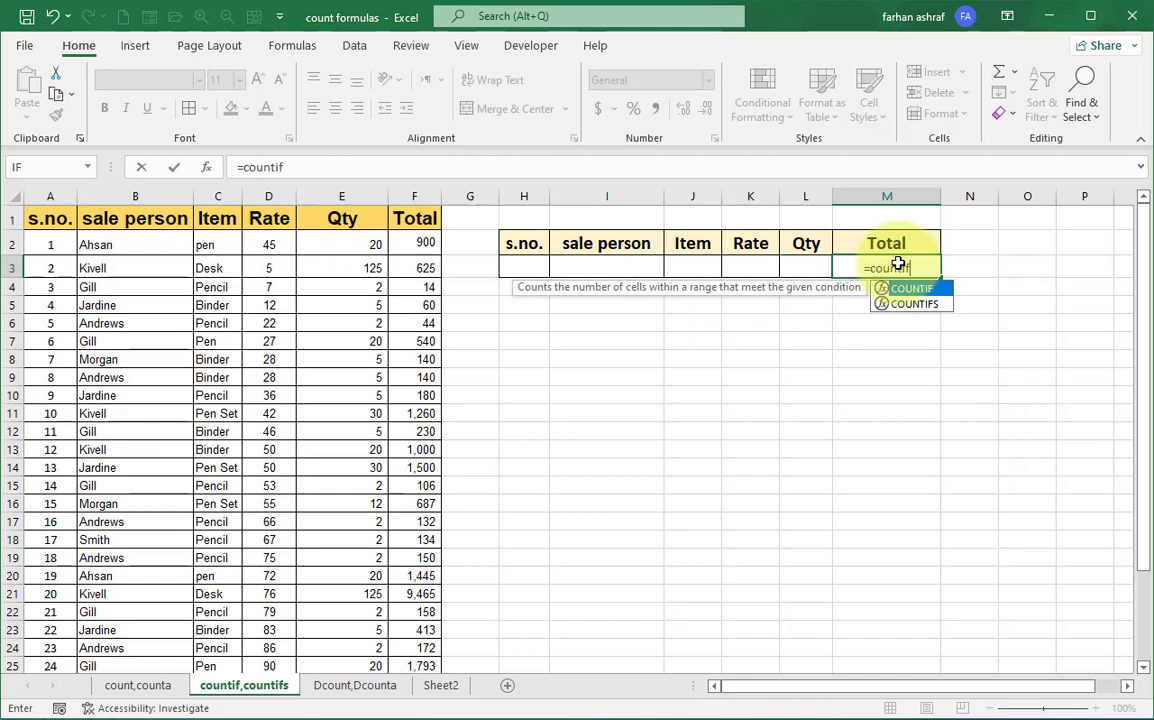
pyautogui.write('(')
pyautogui.moveTo(342, 244); pyautogui.dragTo(373, 618)
pyautogui.scroll(2, 729, 479)
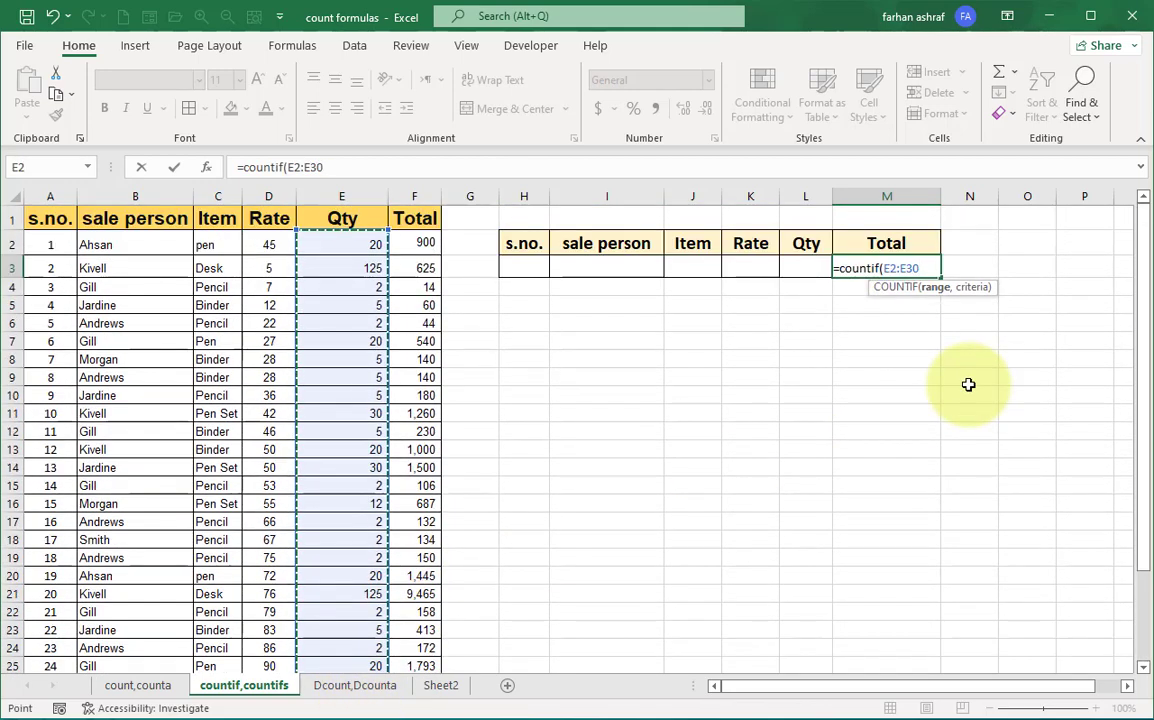
pyautogui.write(',')
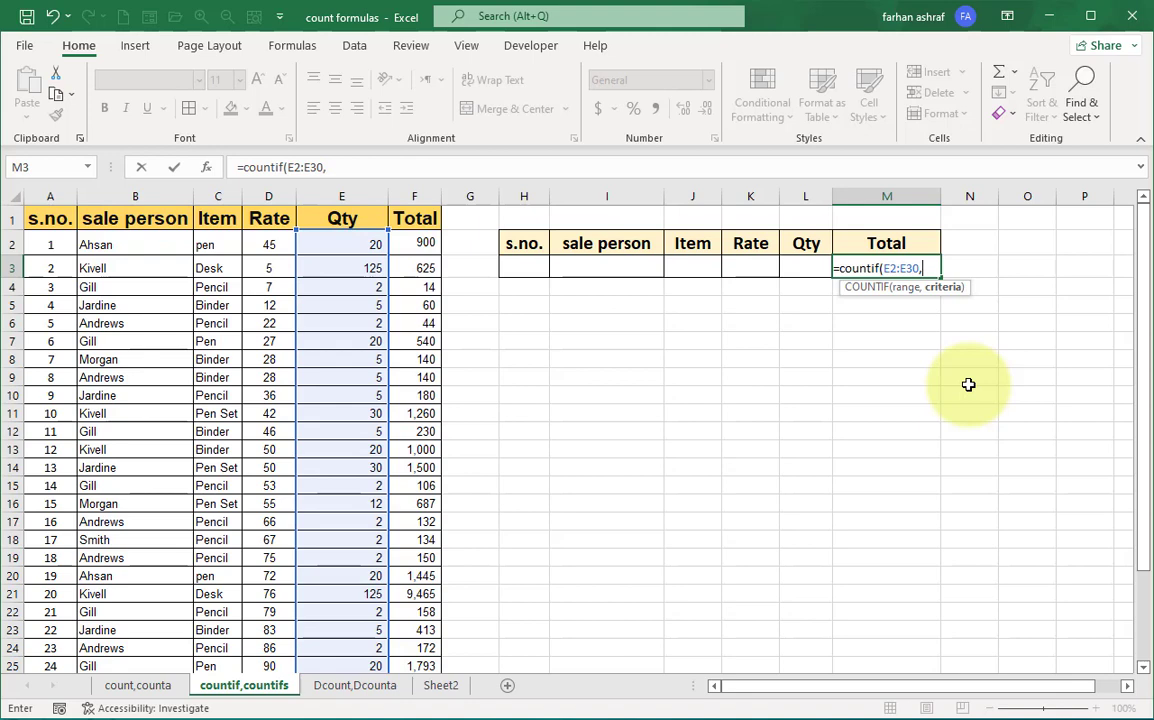
pyautogui.click(804, 267)
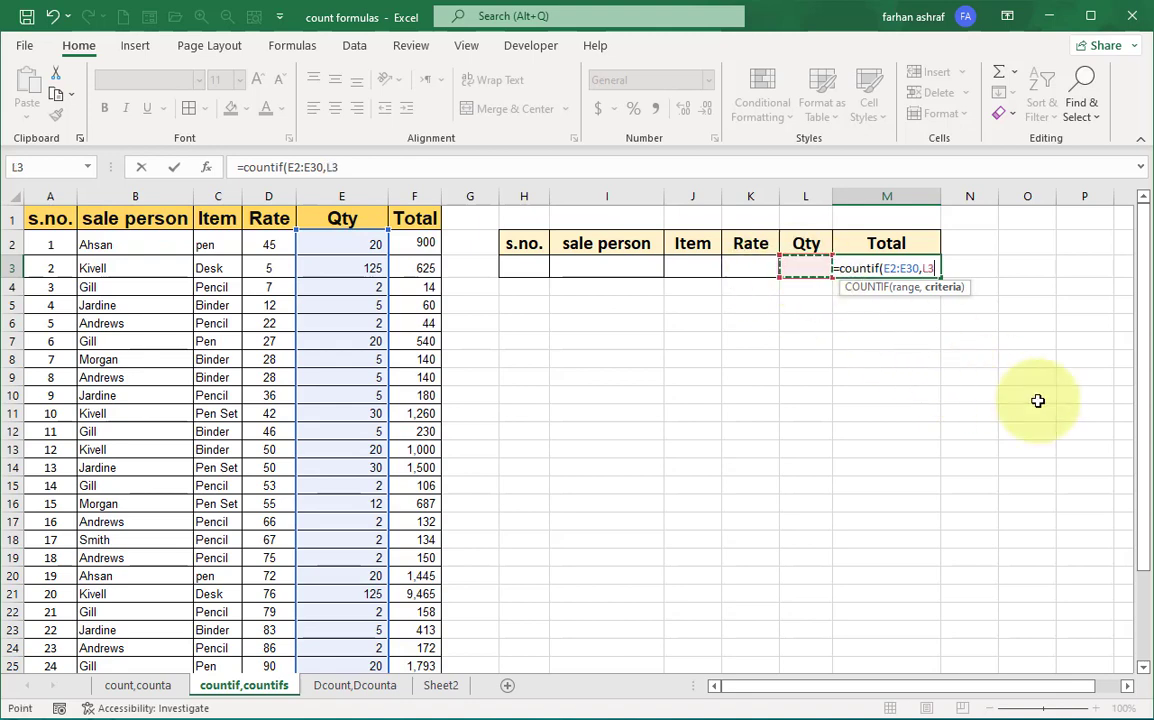
pyautogui.write(')')
pyautogui.press('Return')
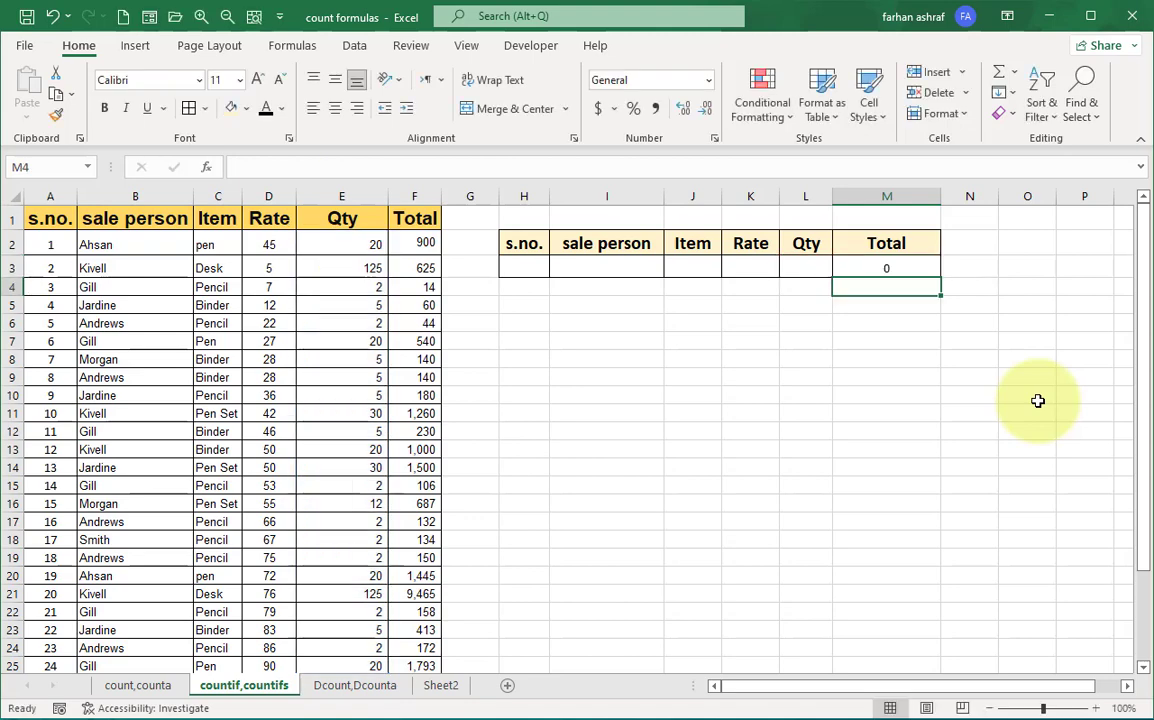
# - Enter >20 as the Qty criterion in cell L3
pyautogui.press('Up')
pyautogui.press('Left')
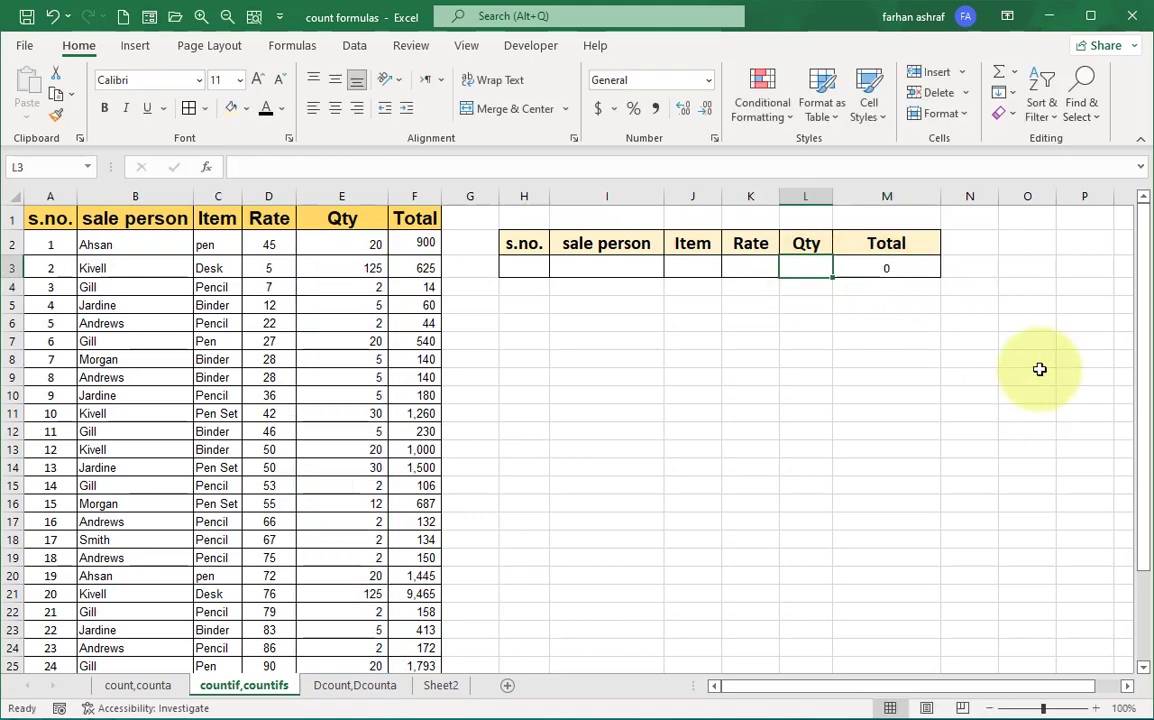
pyautogui.write('.')
pyautogui.press('BackSpace')
pyautogui.write('>20')
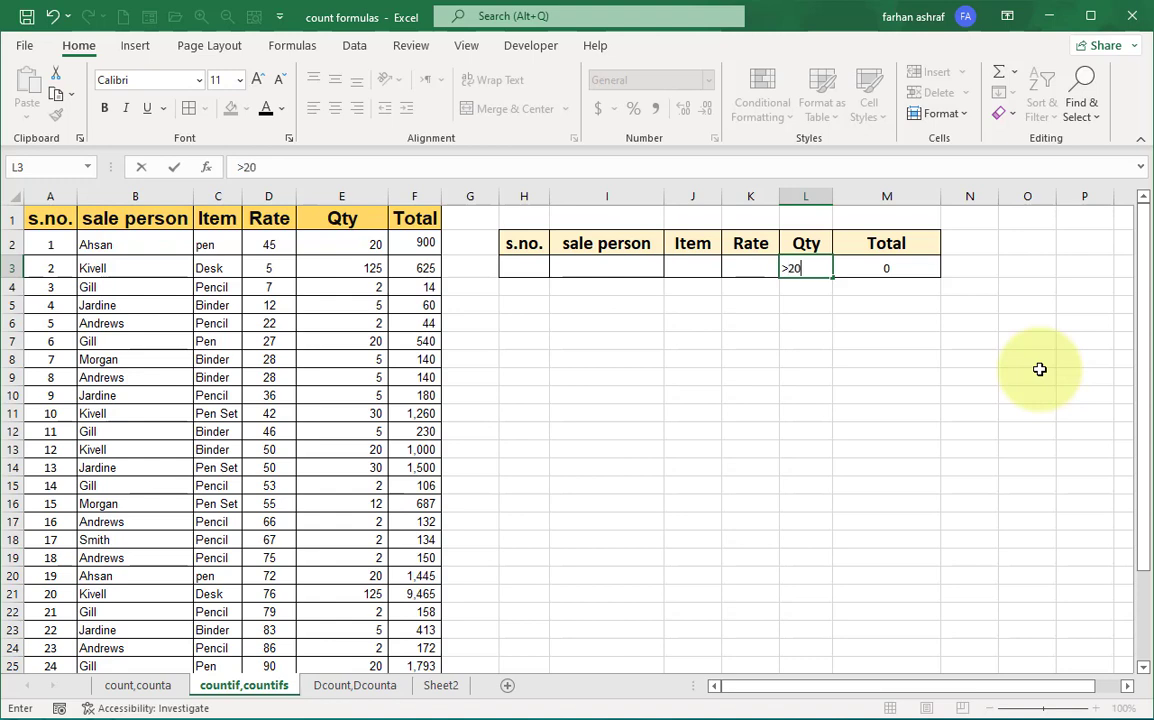
pyautogui.press('Return')
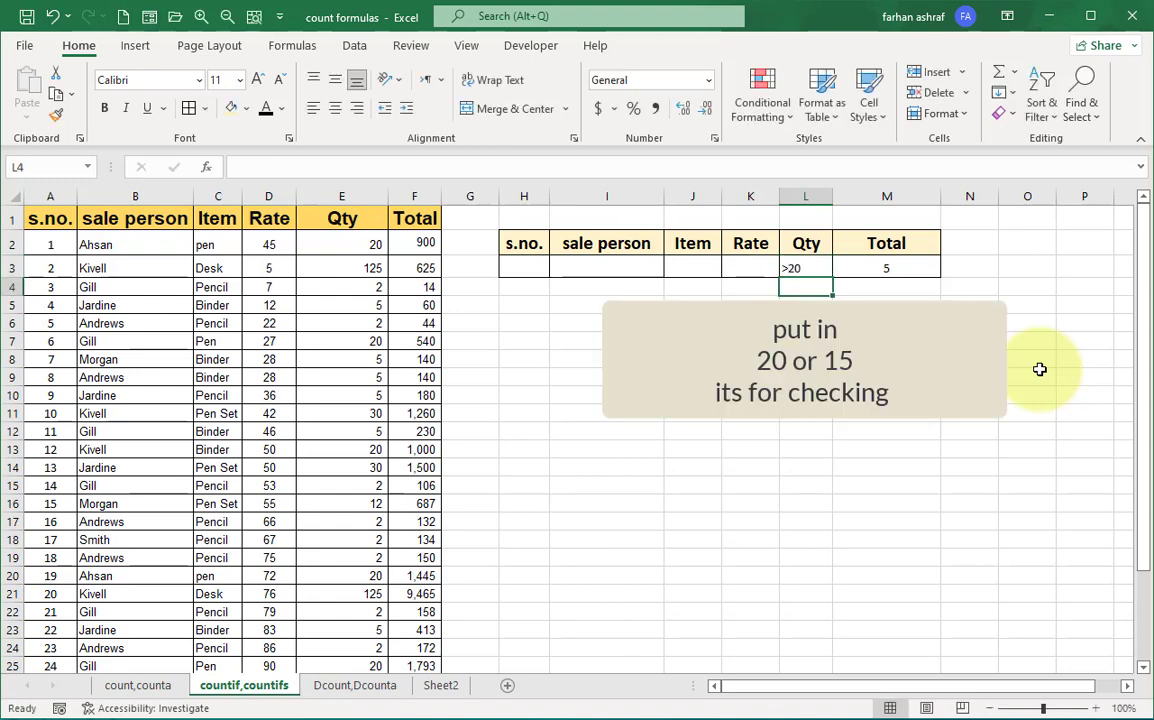
# - Center the Qty criterion in L3 and test the count with <20 and <=20 as the criterion
pyautogui.click(805, 268)
pyautogui.click(335, 108)
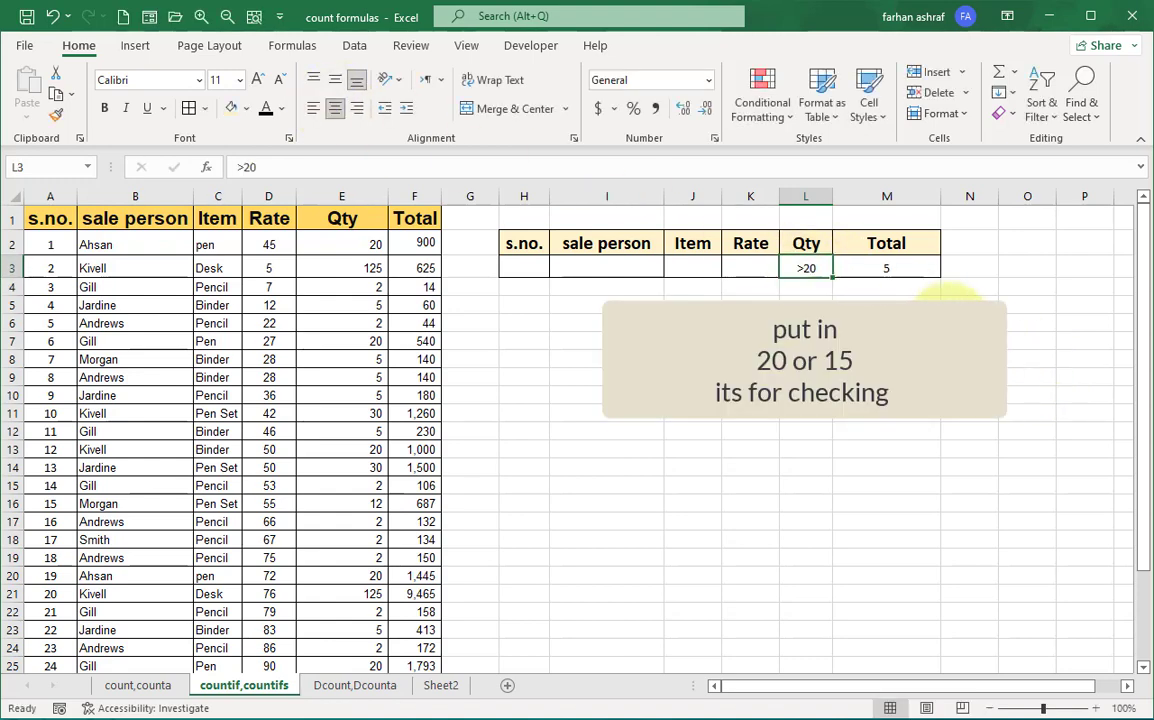
pyautogui.write('<20')
pyautogui.press('Return')
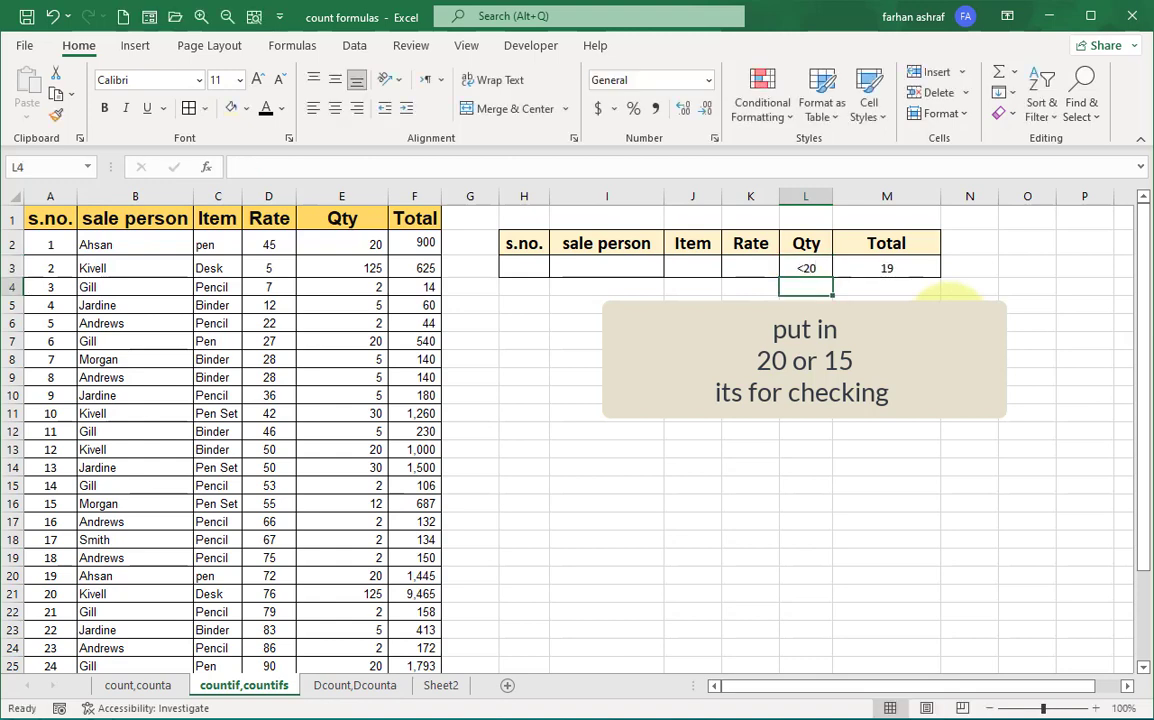
pyautogui.click(807, 268)
pyautogui.write('<=')
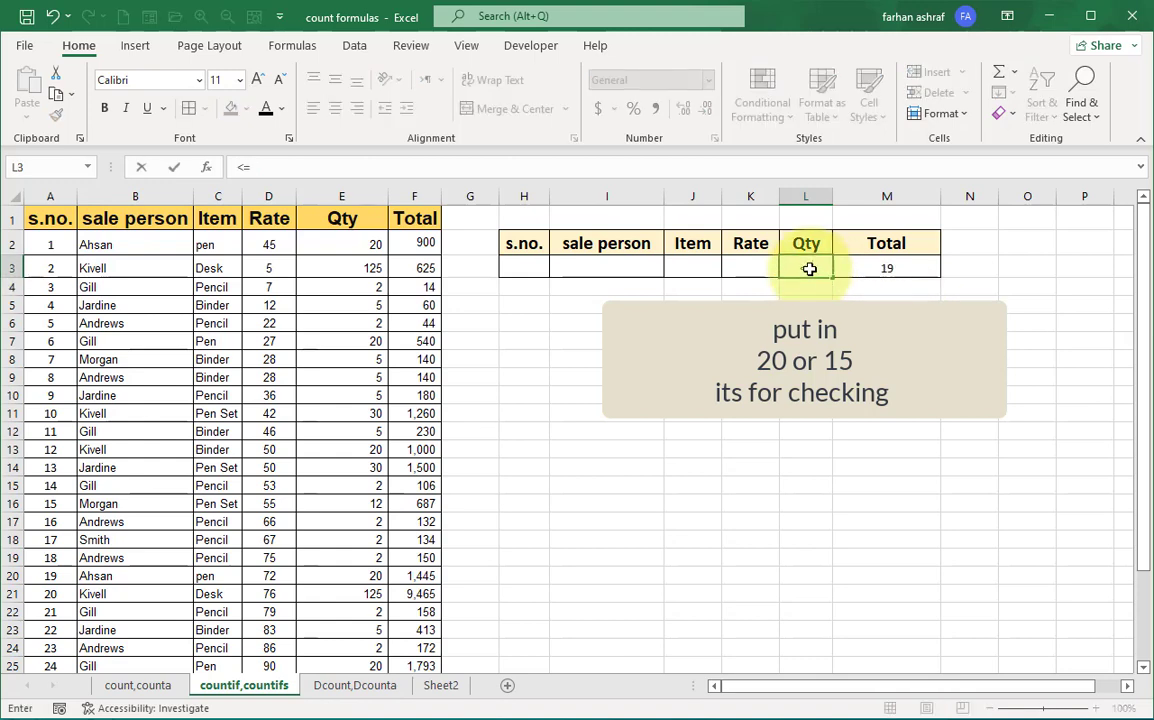
pyautogui.write('20')
pyautogui.press('Return')
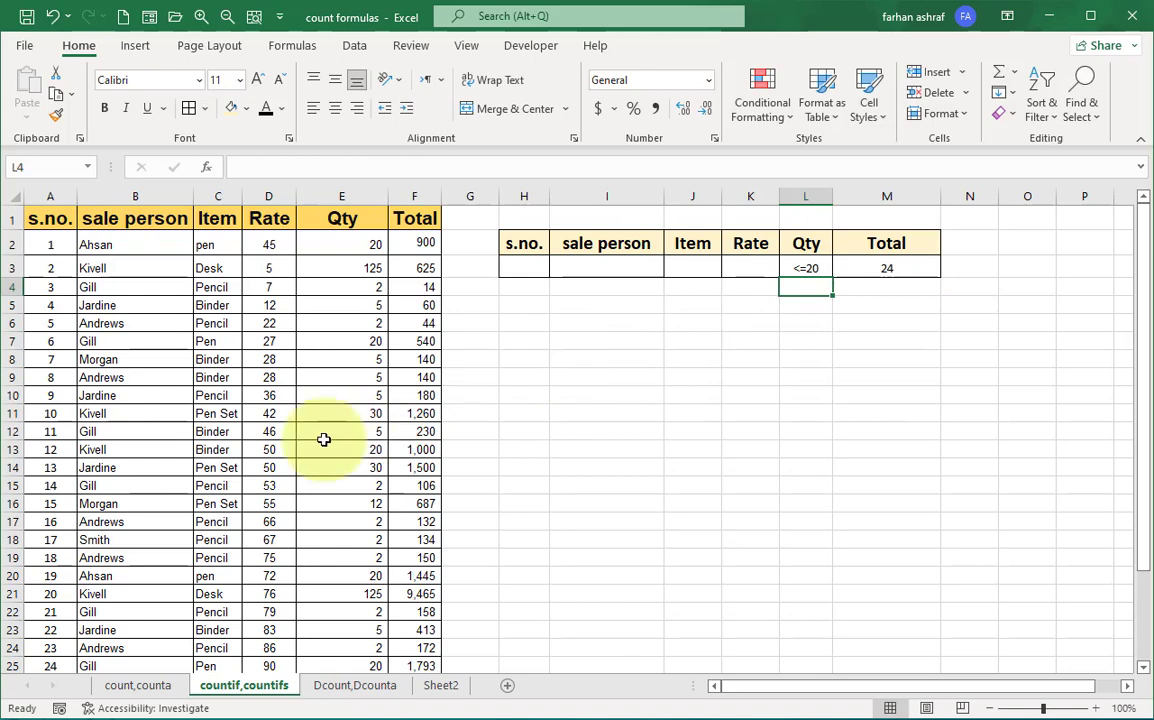
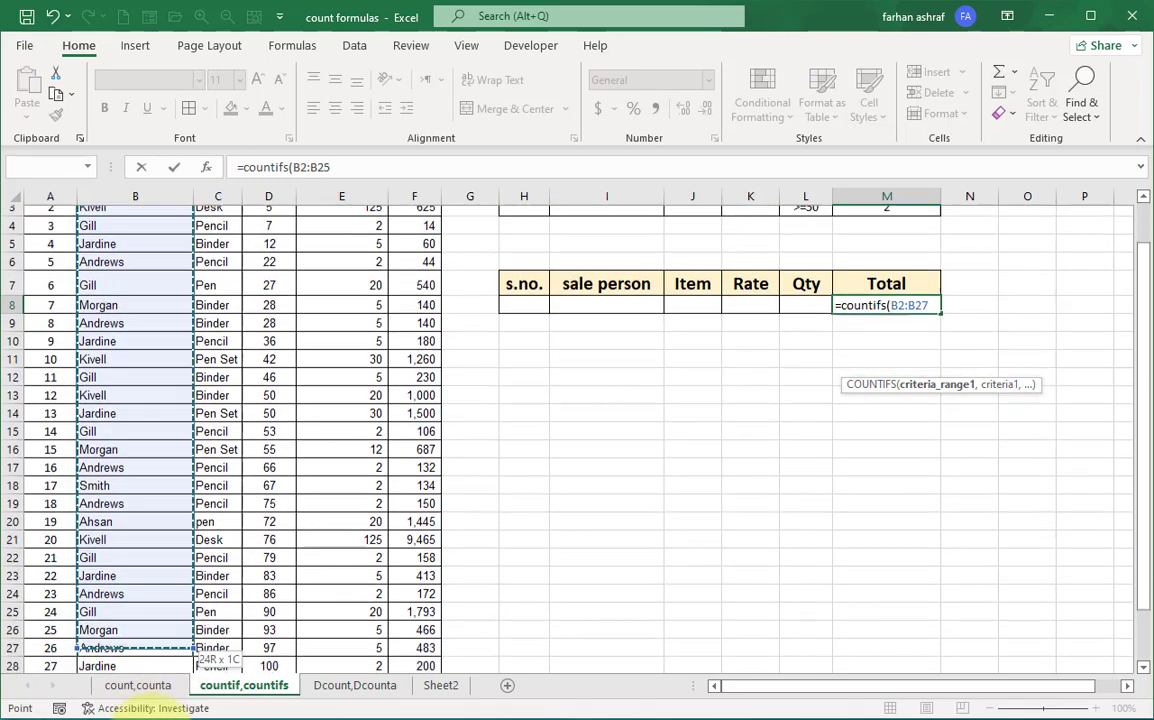
# - Extend the COUNTIFS formula in M8 after range B2:B30 with criterion I8, then the Item range C2:C30 with criterion J8
pyautogui.scroll(3, 909, 580)
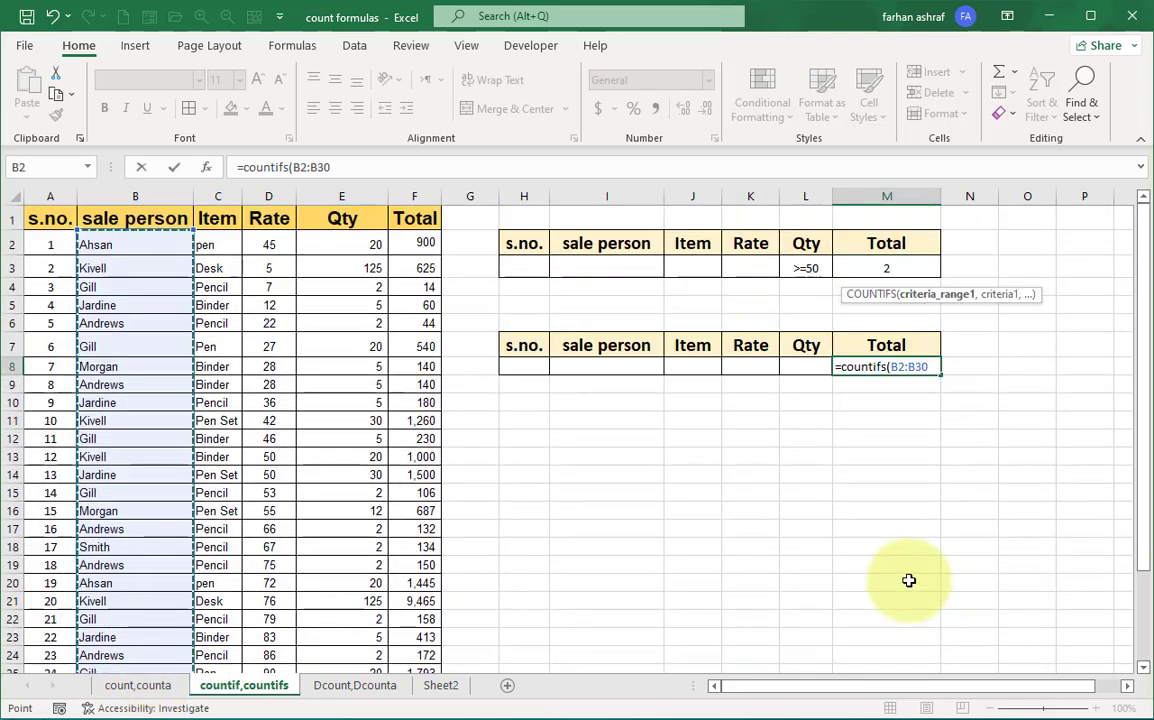
pyautogui.write(',')
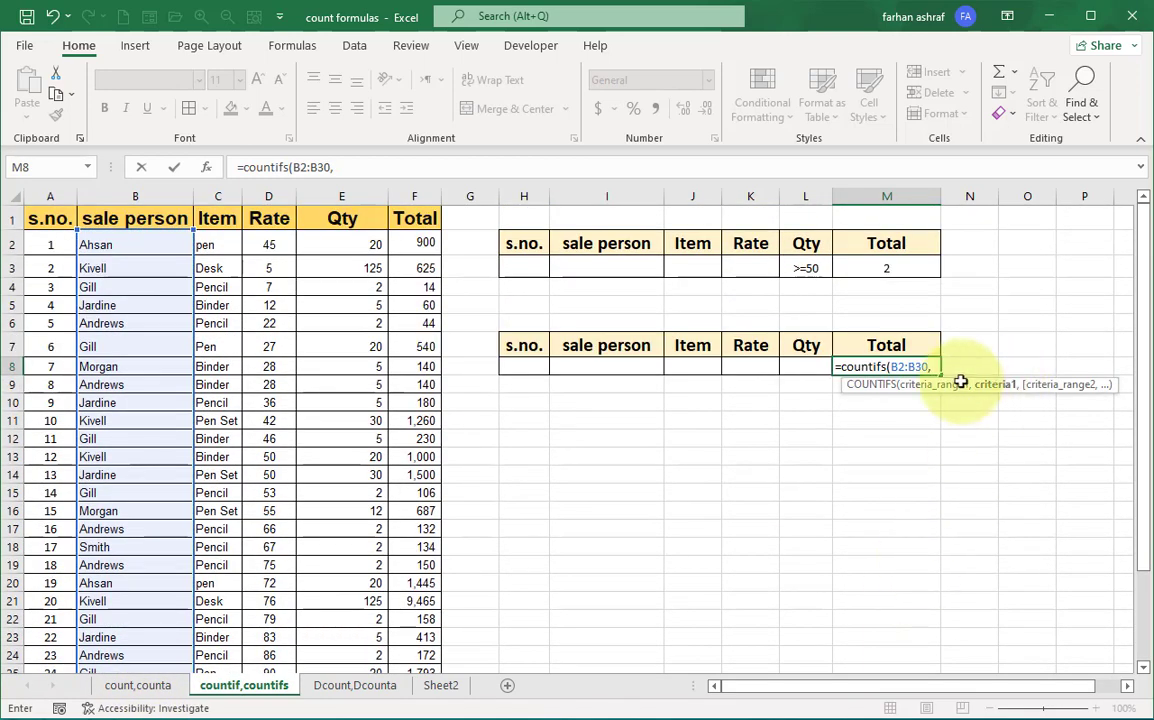
pyautogui.click(626, 368)
pyautogui.write(',')
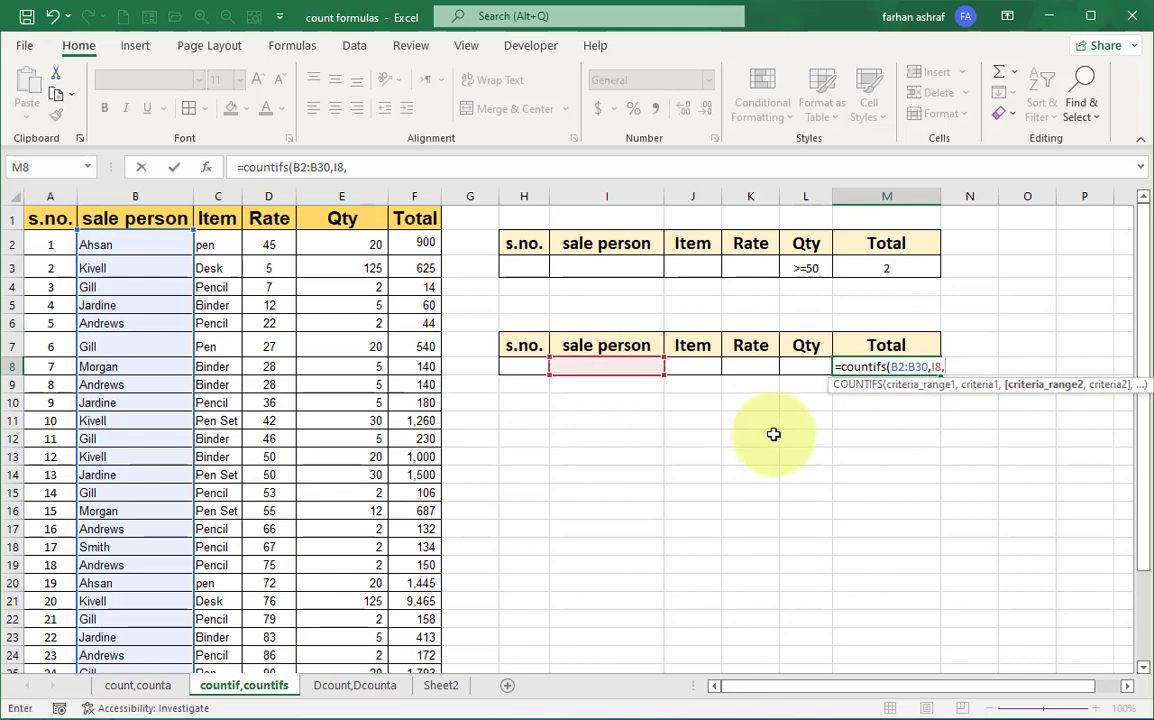
pyautogui.moveTo(218, 244); pyautogui.dragTo(237, 612)
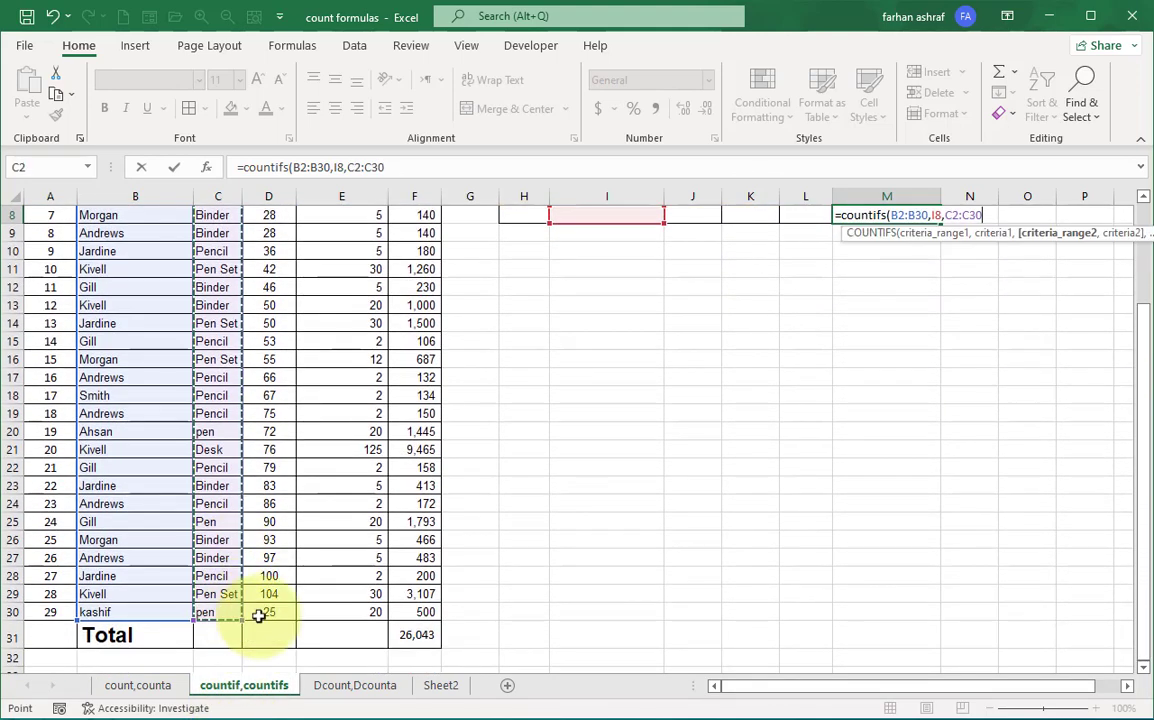
pyautogui.scroll(3, 832, 605)
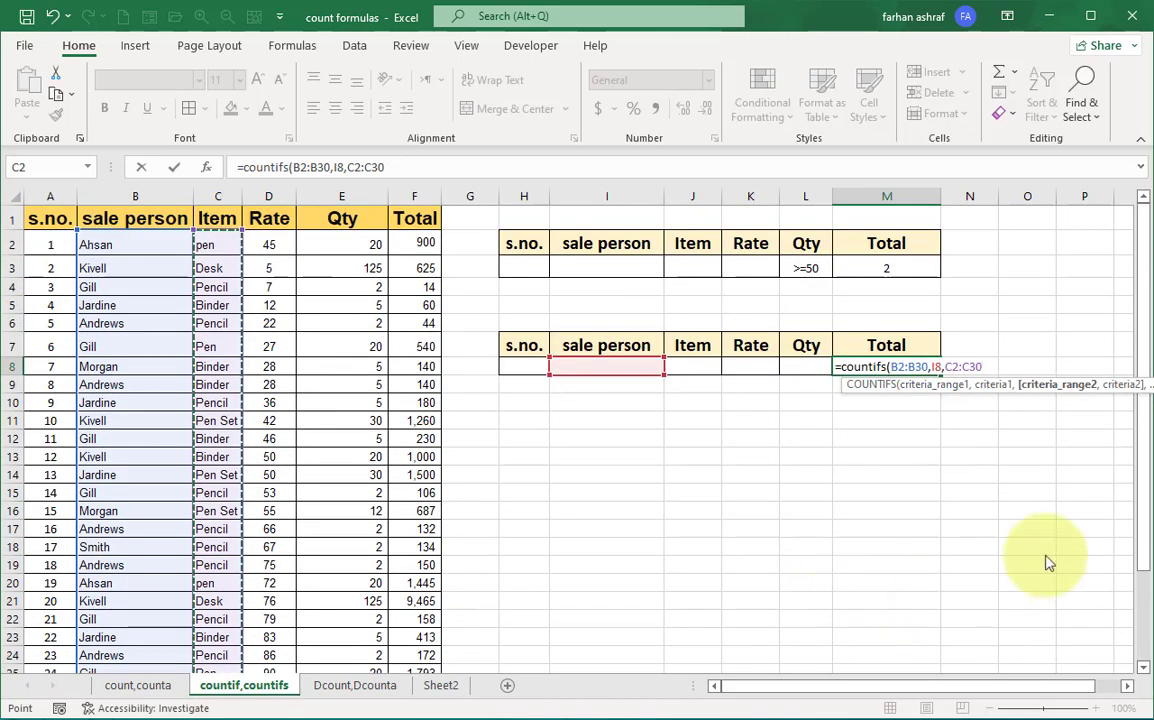
pyautogui.write(',')
pyautogui.click(692, 366)
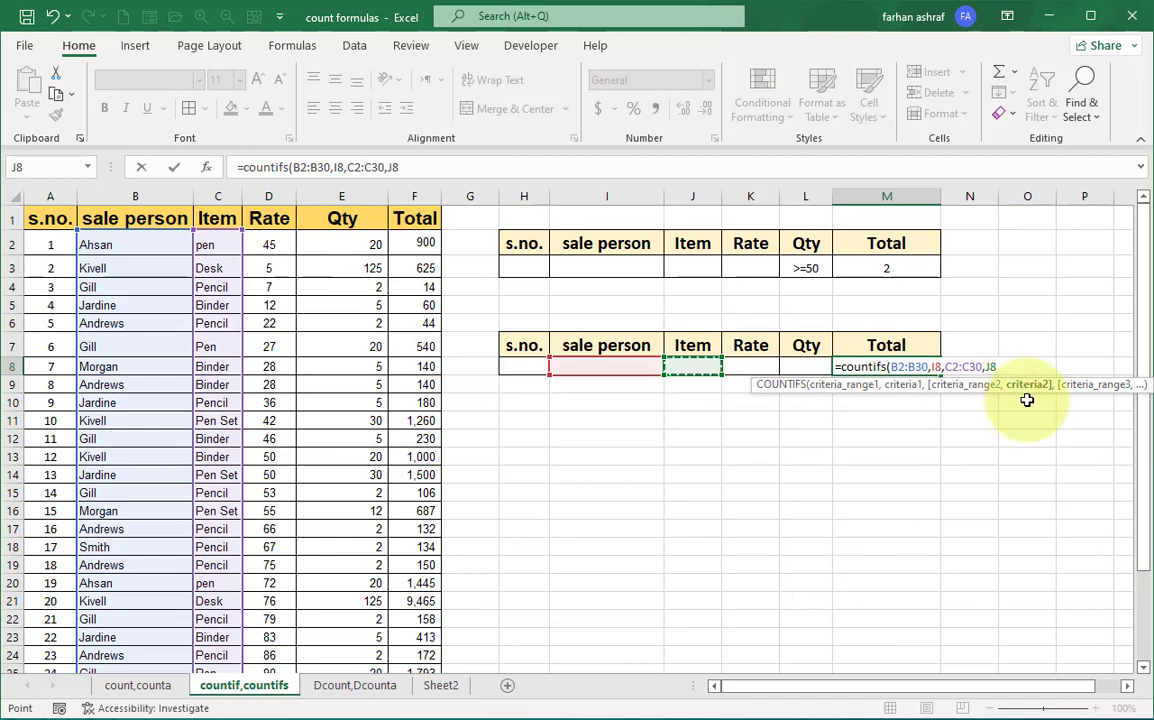
# - Add the Qty range E2:E30 with criterion L8 to the COUNTIFS formula in M8 and complete the formula
pyautogui.write(',')
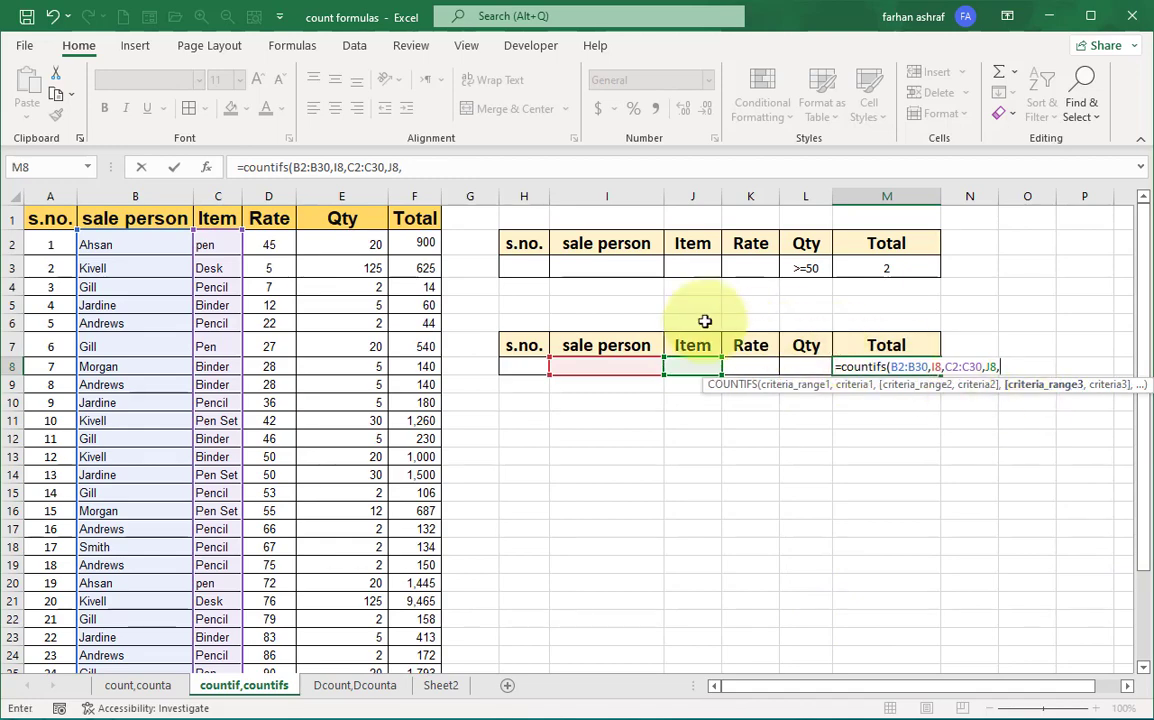
pyautogui.moveTo(300, 244); pyautogui.dragTo(345, 650)
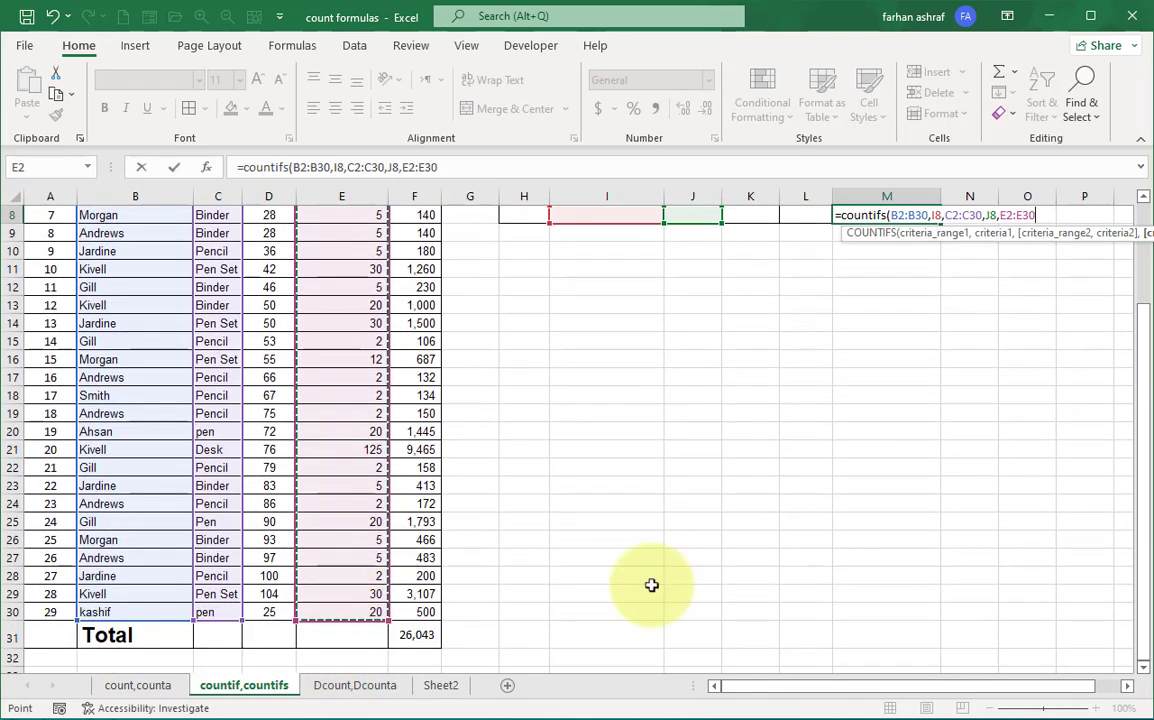
pyautogui.scroll(2, 798, 571)
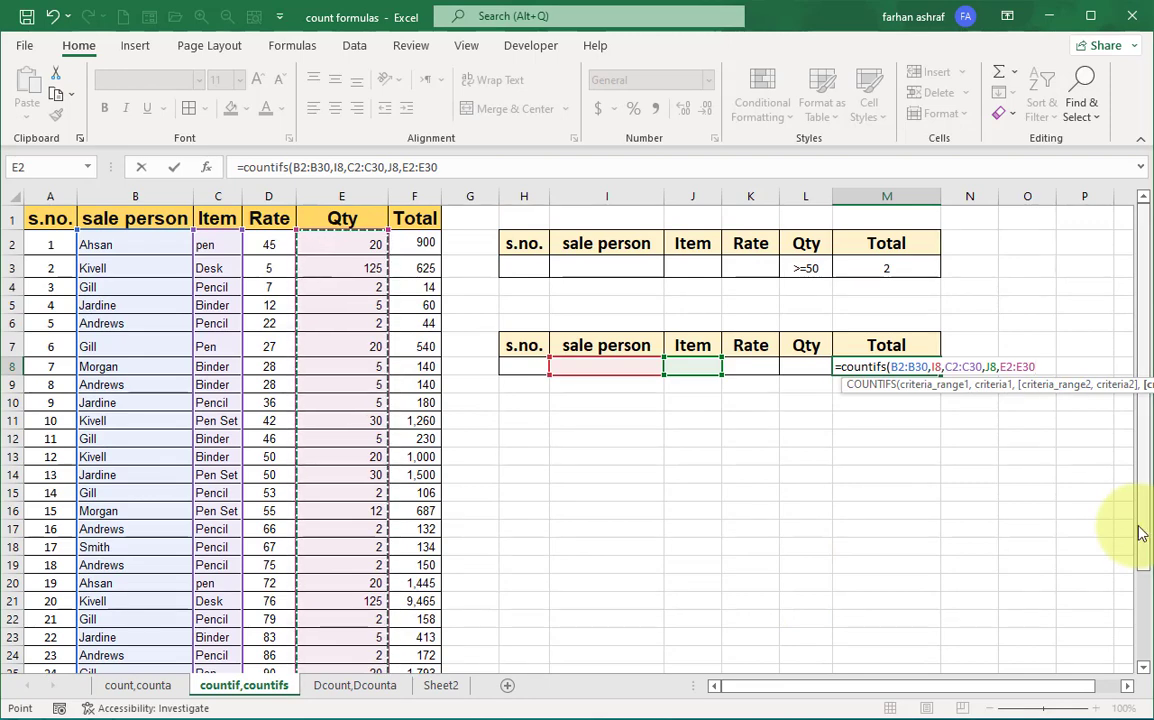
pyautogui.write(',')
pyautogui.press('Left')
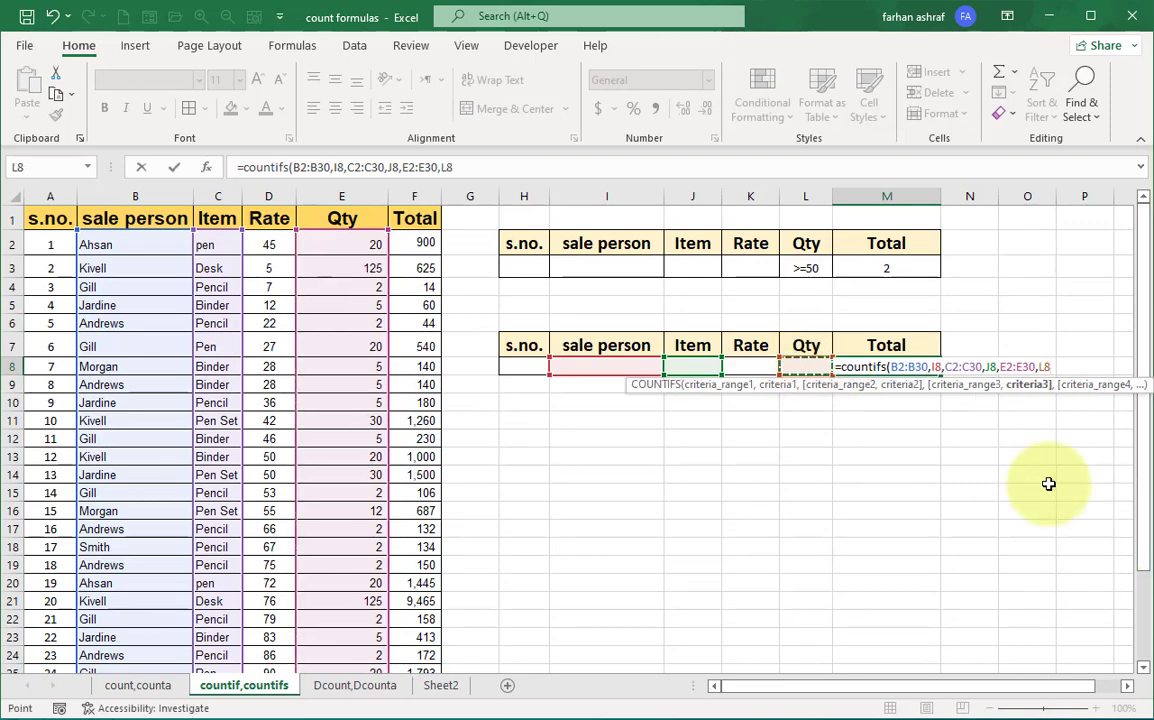
pyautogui.write(')')
pyautogui.press('Return')
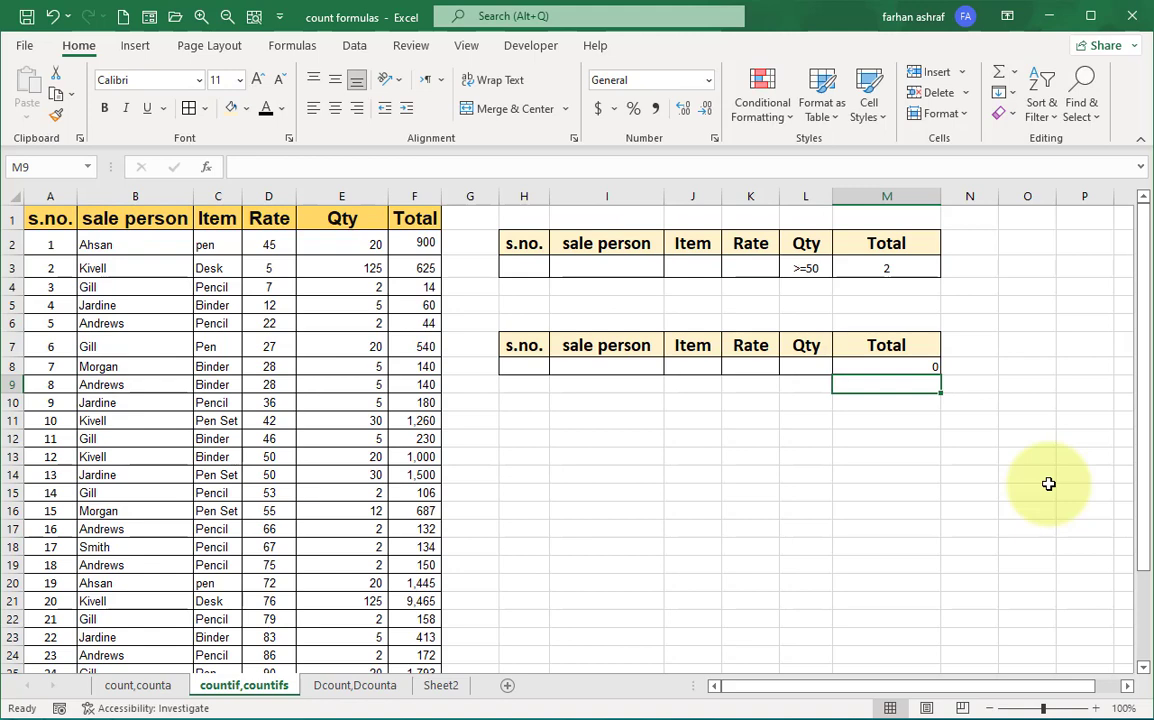
# - Fill row 8 with the first listed sale person's name in I8, pen as the Item in J8 and <15 as the Qty criterion in L8
pyautogui.click(620, 370)
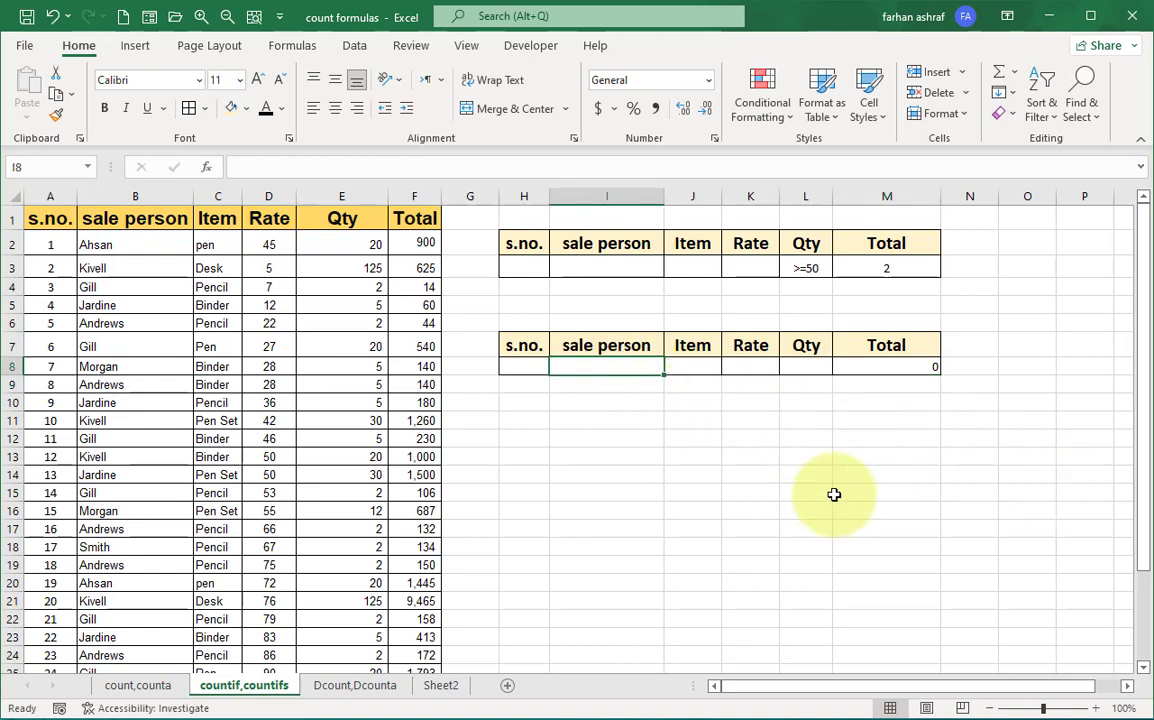
pyautogui.write('Ah')
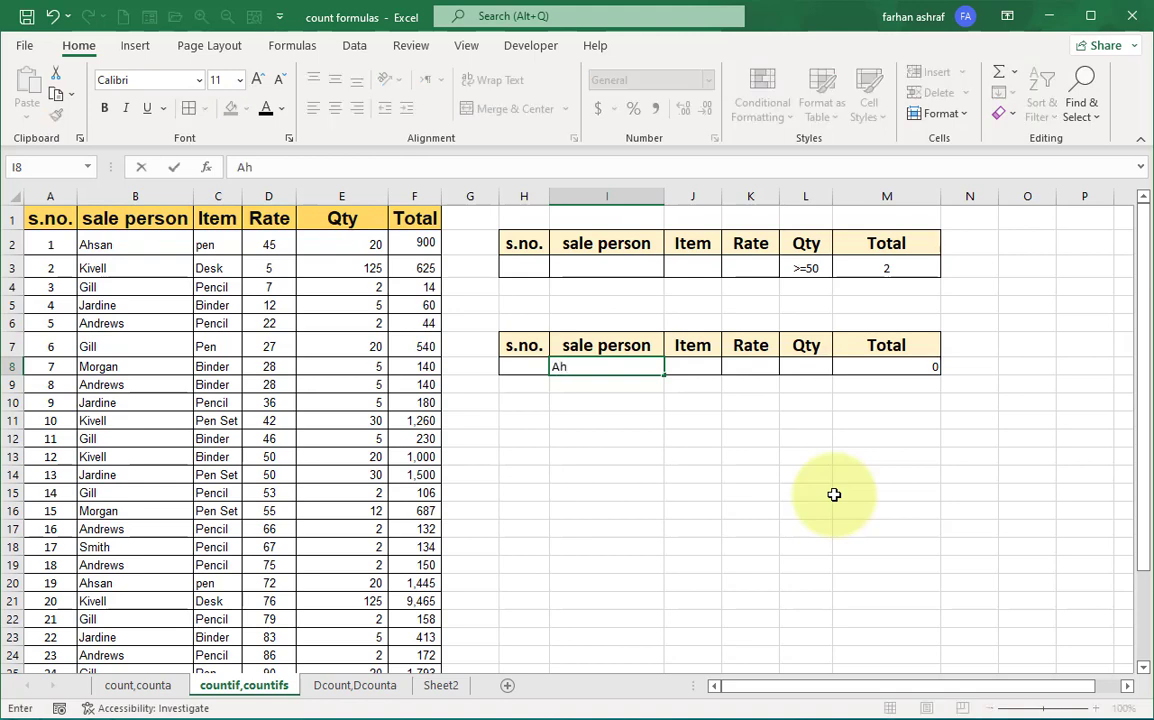
pyautogui.write('san')
pyautogui.press('Tab')
pyautogui.write('pen')
pyautogui.press('Tab')
pyautogui.press('Tab')
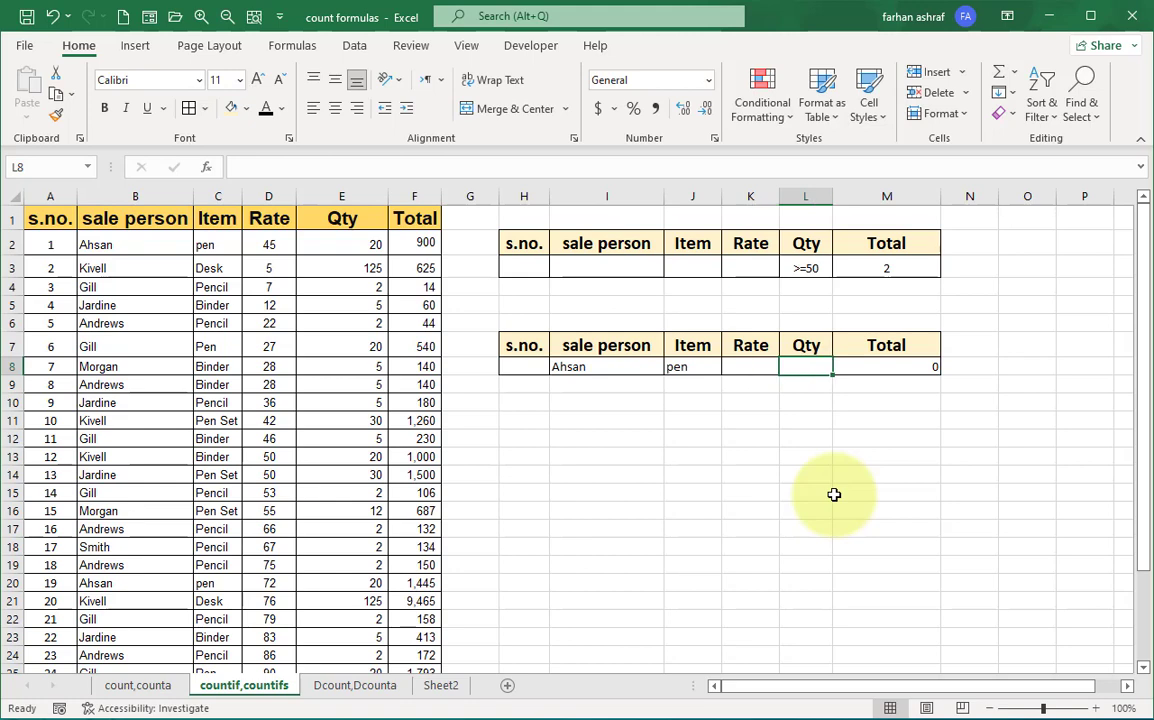
pyautogui.write(',')
pyautogui.write('15')
pyautogui.press('Return')
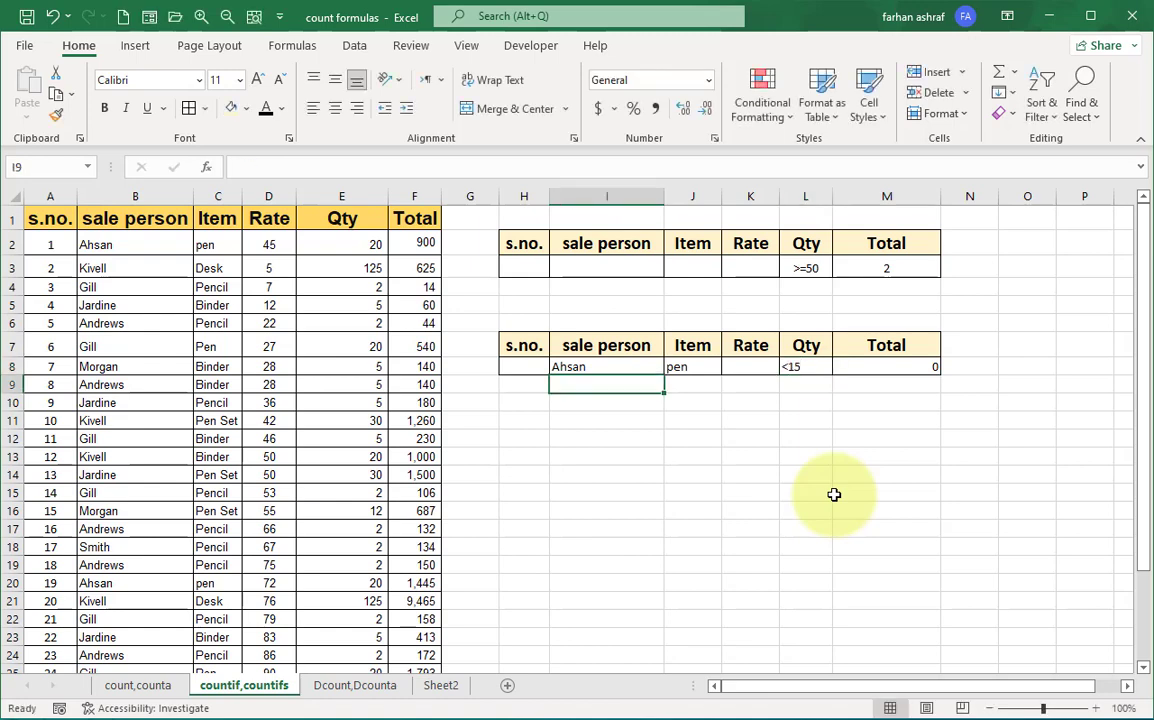
# - Set the Qty criterion in L8 to >=20 and check the count against the matching table rows
pyautogui.click(805, 367)
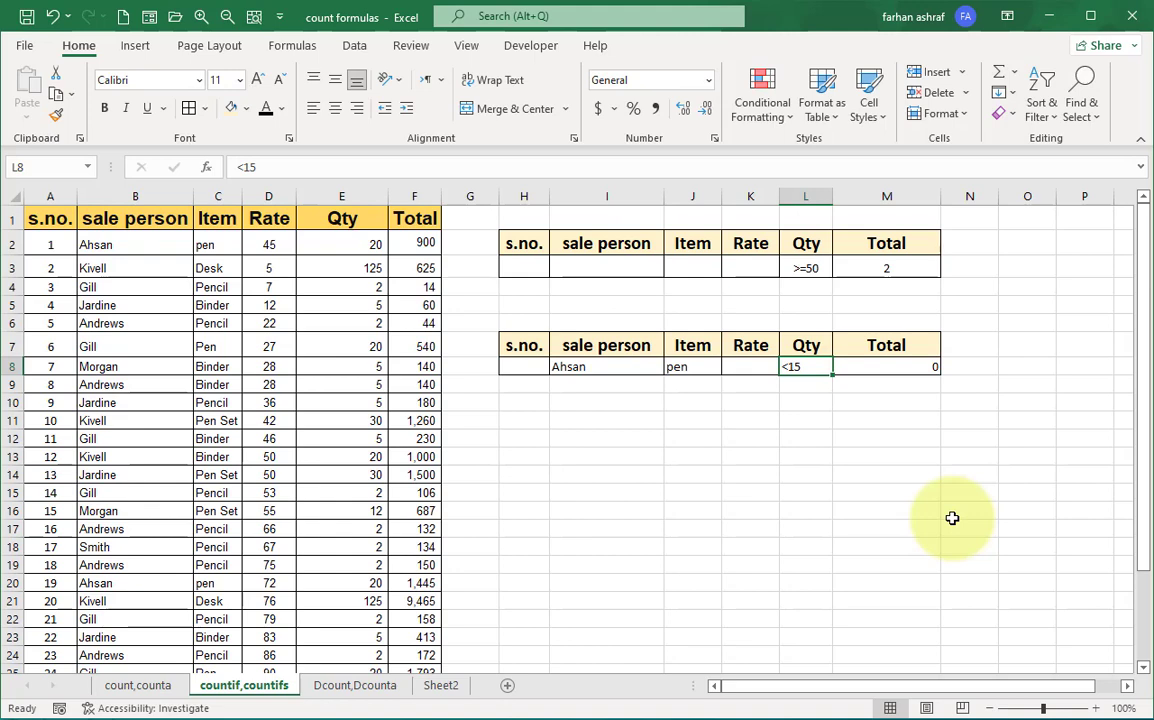
pyautogui.write('>=20')
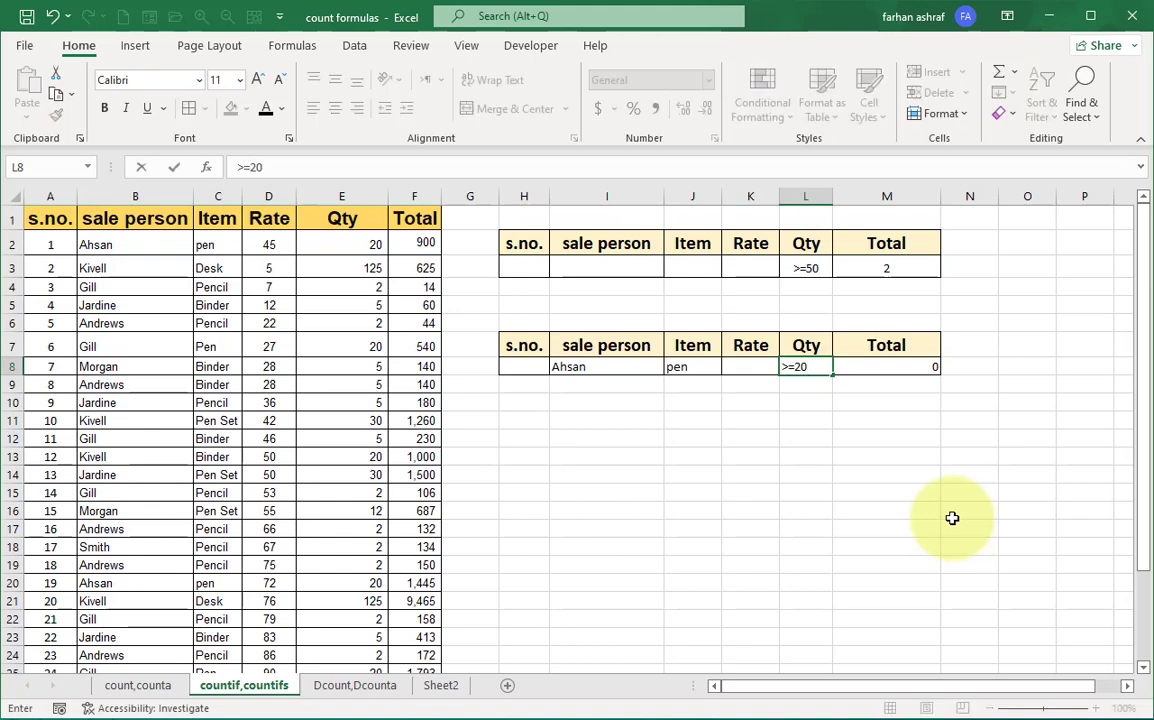
pyautogui.press('Return')
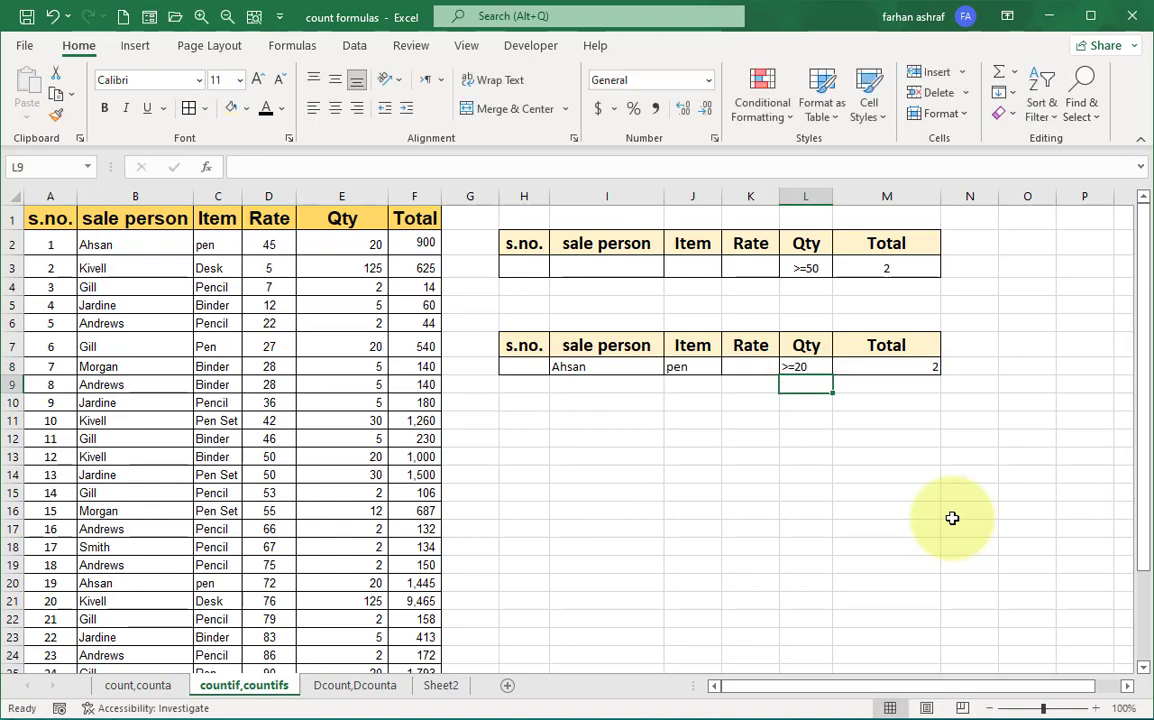
pyautogui.scroll(-2, 492, 582)
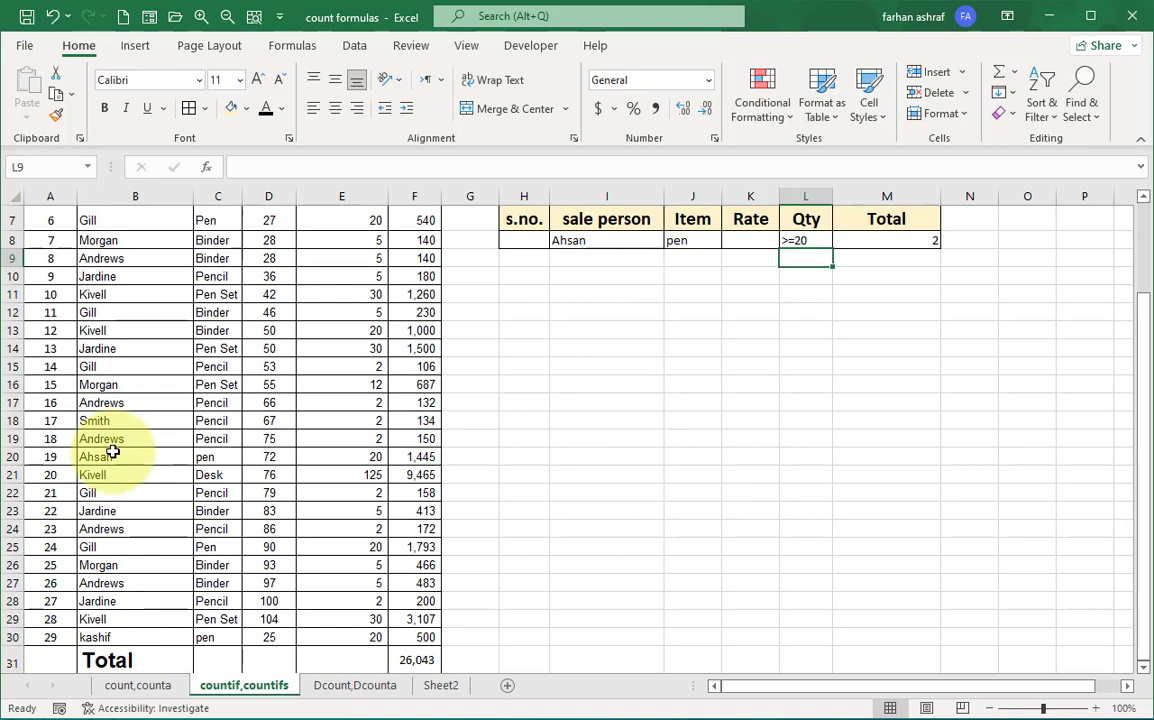
pyautogui.scroll(2, 113, 452)
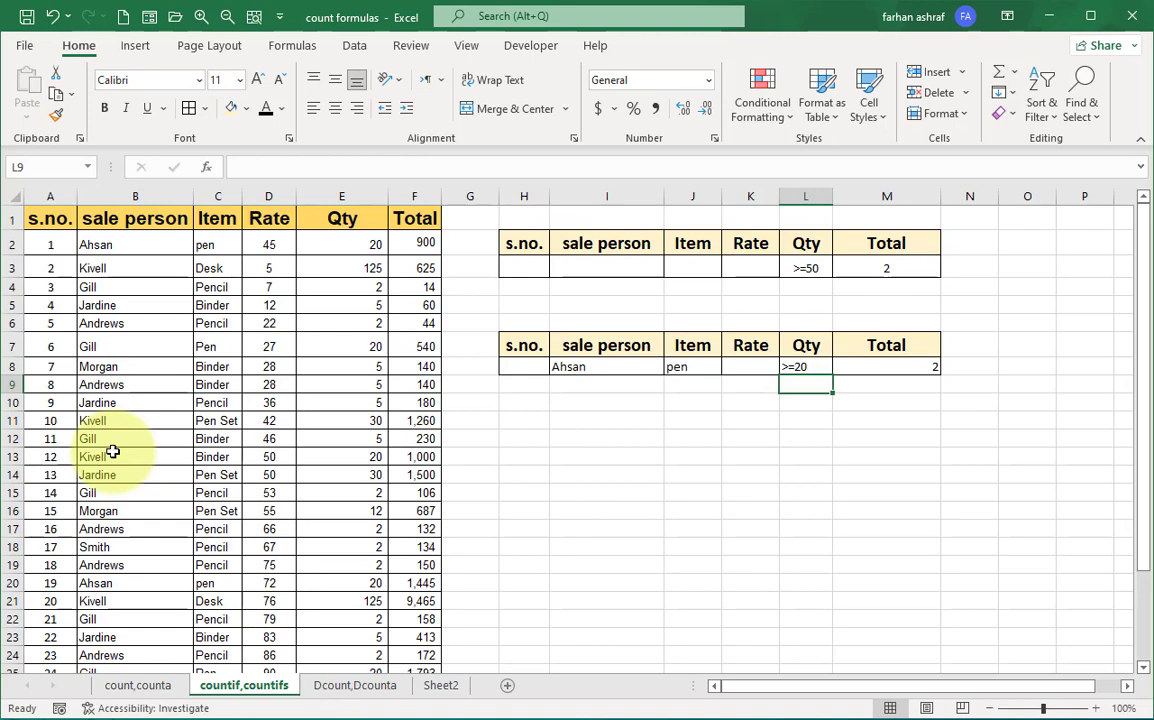
# - On the Dcount,Dcounta sheet, start a DCOUNT formula in N4 with columns A:F as the database
pyautogui.hotkey('ctrl', 'pagedown')
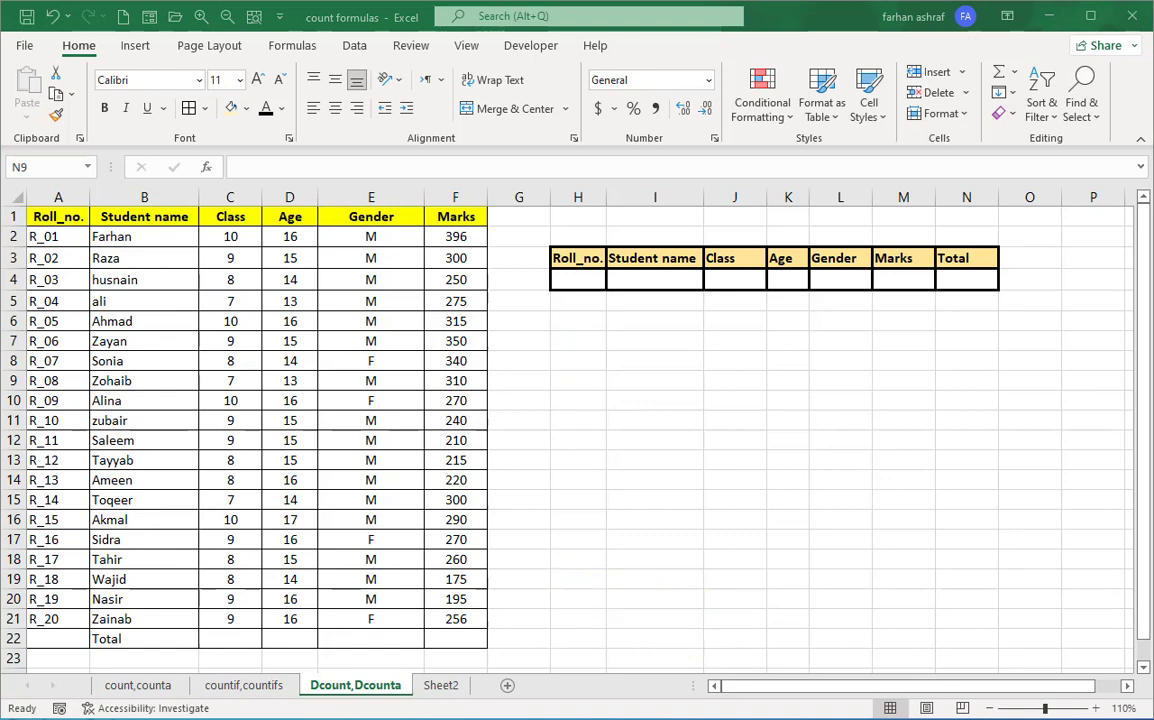
pyautogui.click(963, 280)
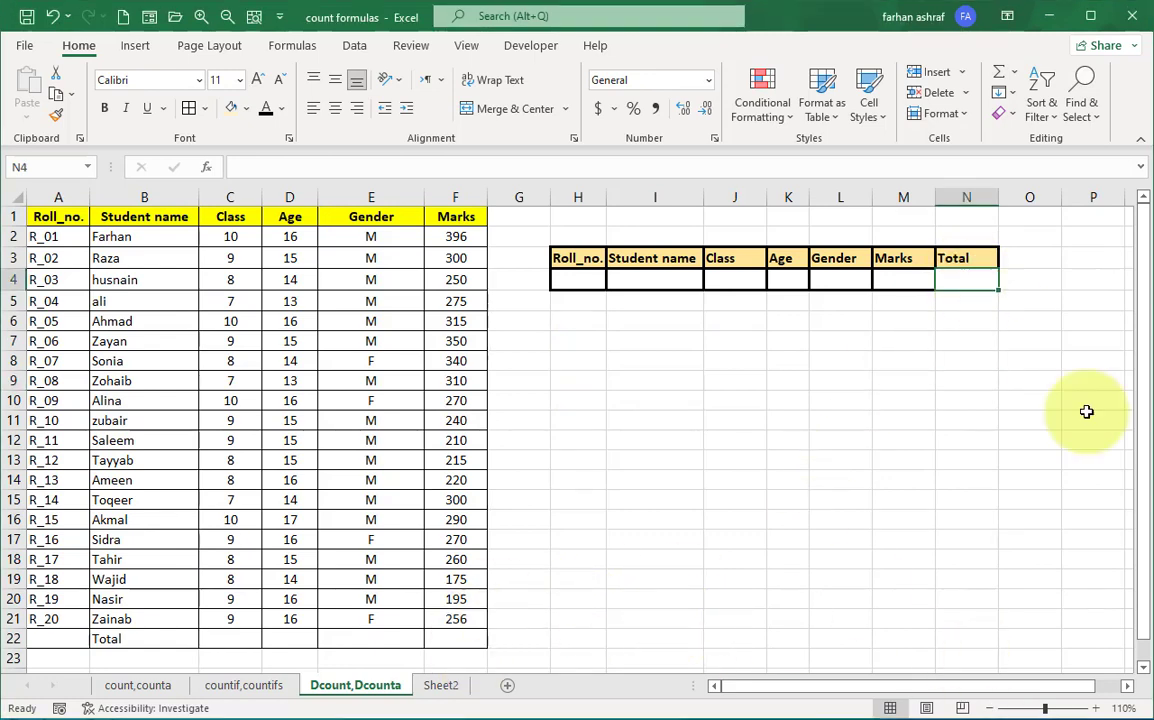
pyautogui.write('=')
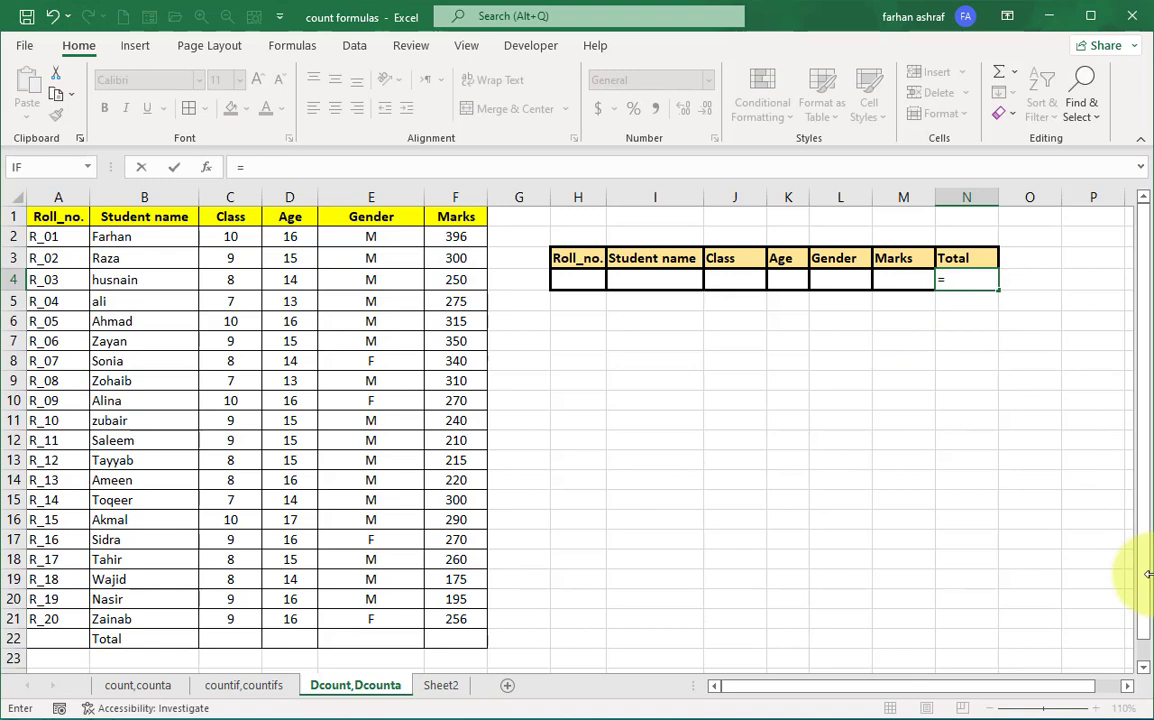
pyautogui.write('d')
pyautogui.press('BackSpace')
pyautogui.write('Dcount')
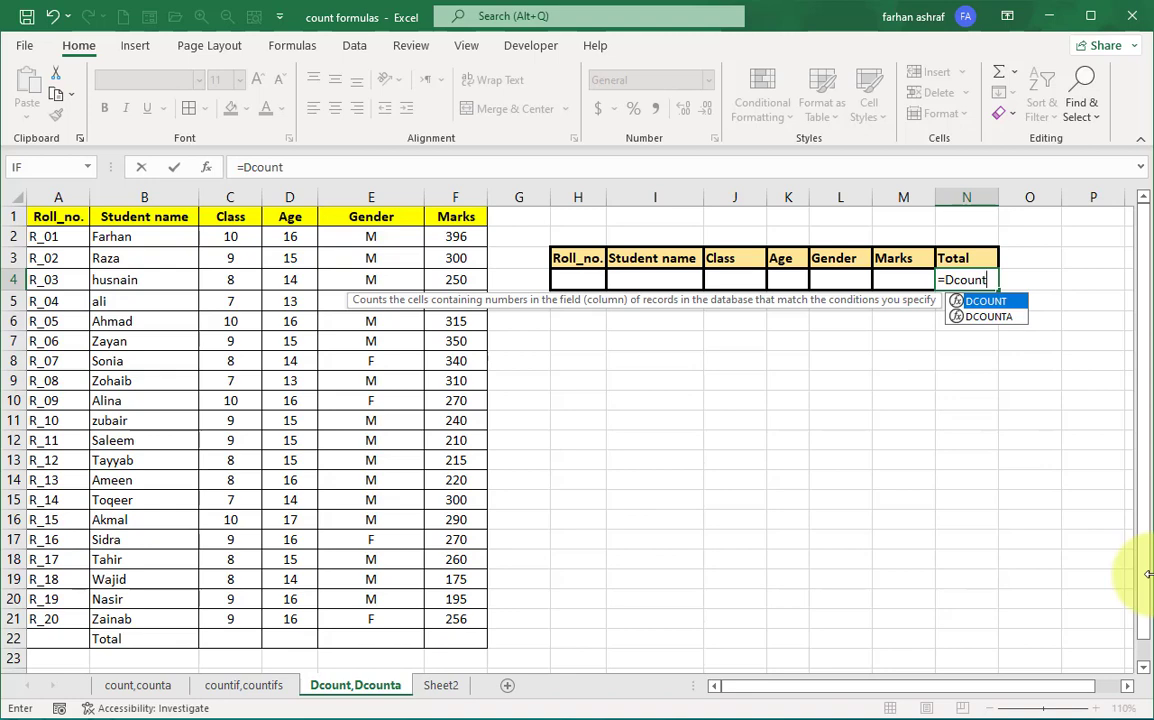
pyautogui.write('(')
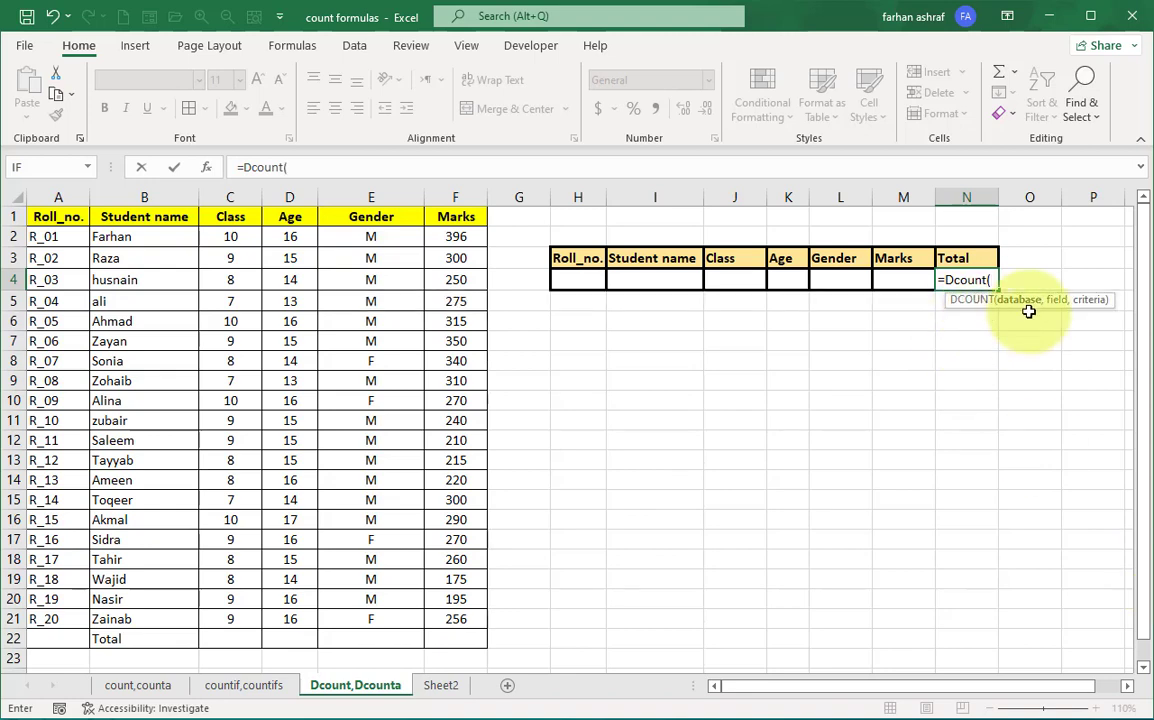
pyautogui.moveTo(71, 198); pyautogui.dragTo(453, 240)
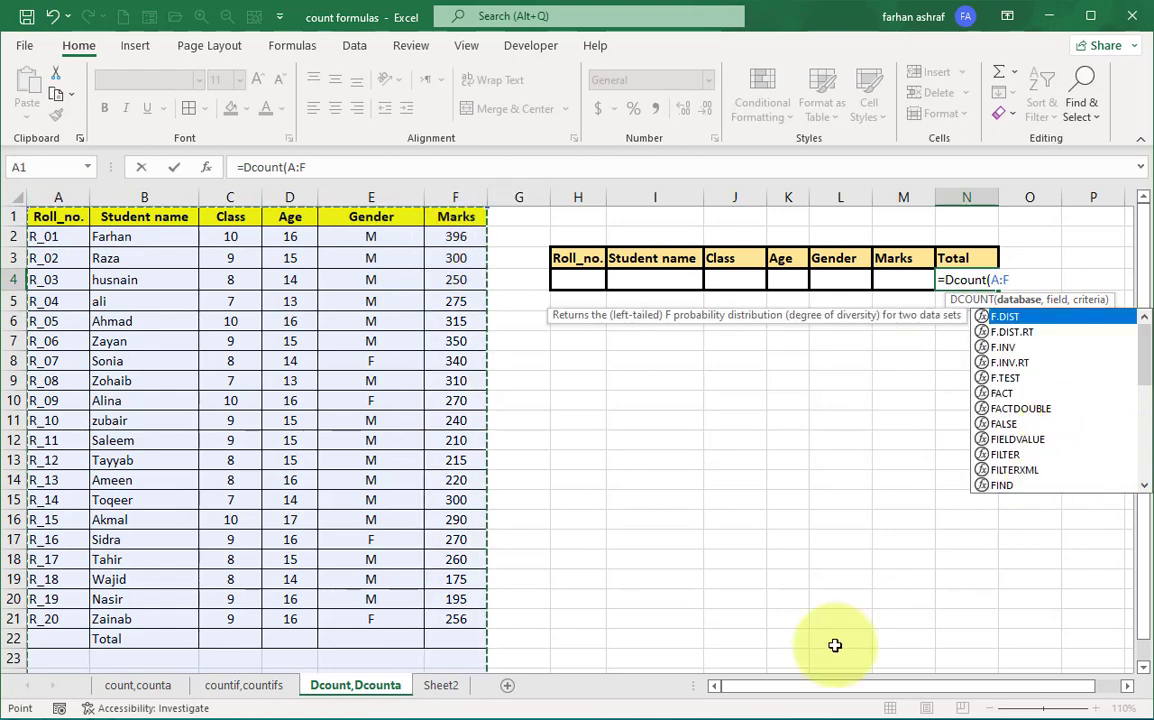
# - Complete the DCOUNT formula in N4 with the Marks header F1 as field and I3:M4 as criteria
pyautogui.write(',')
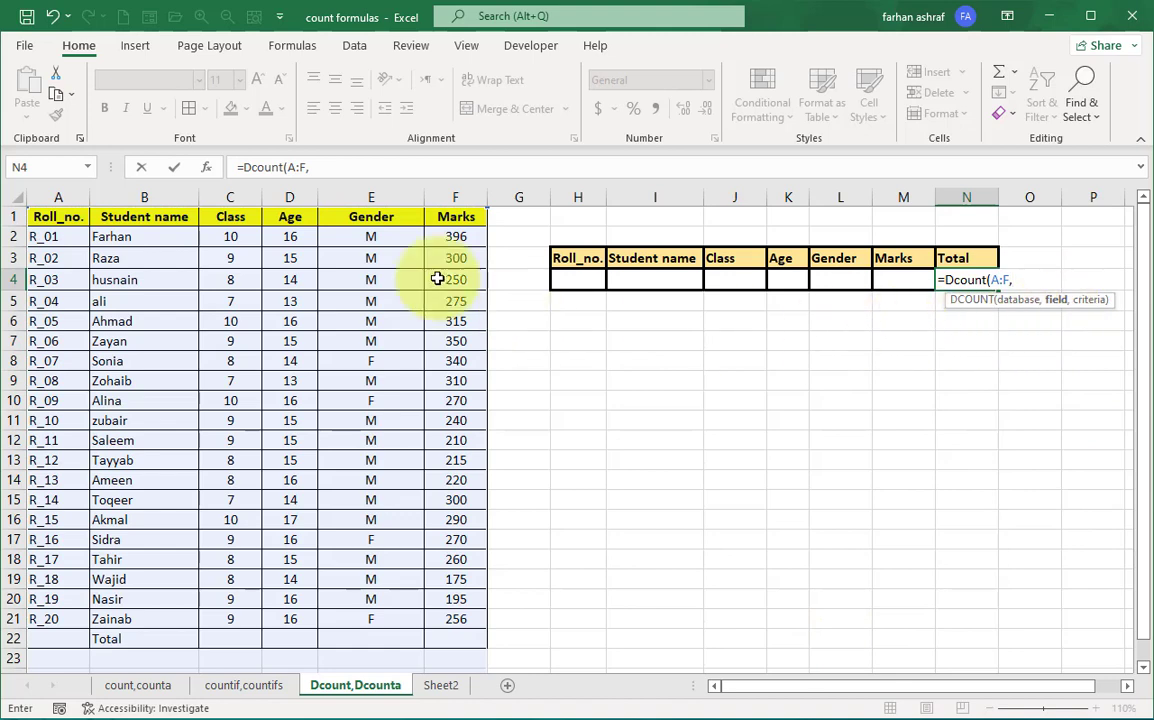
pyautogui.click(450, 218)
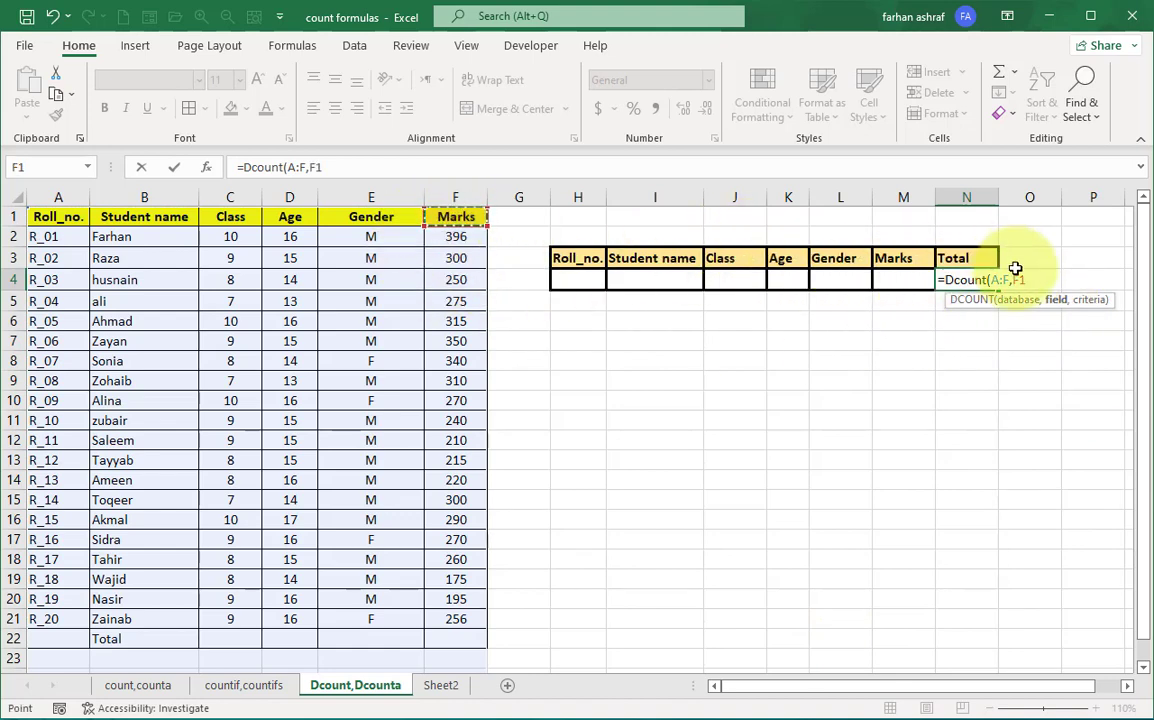
pyautogui.write(',')
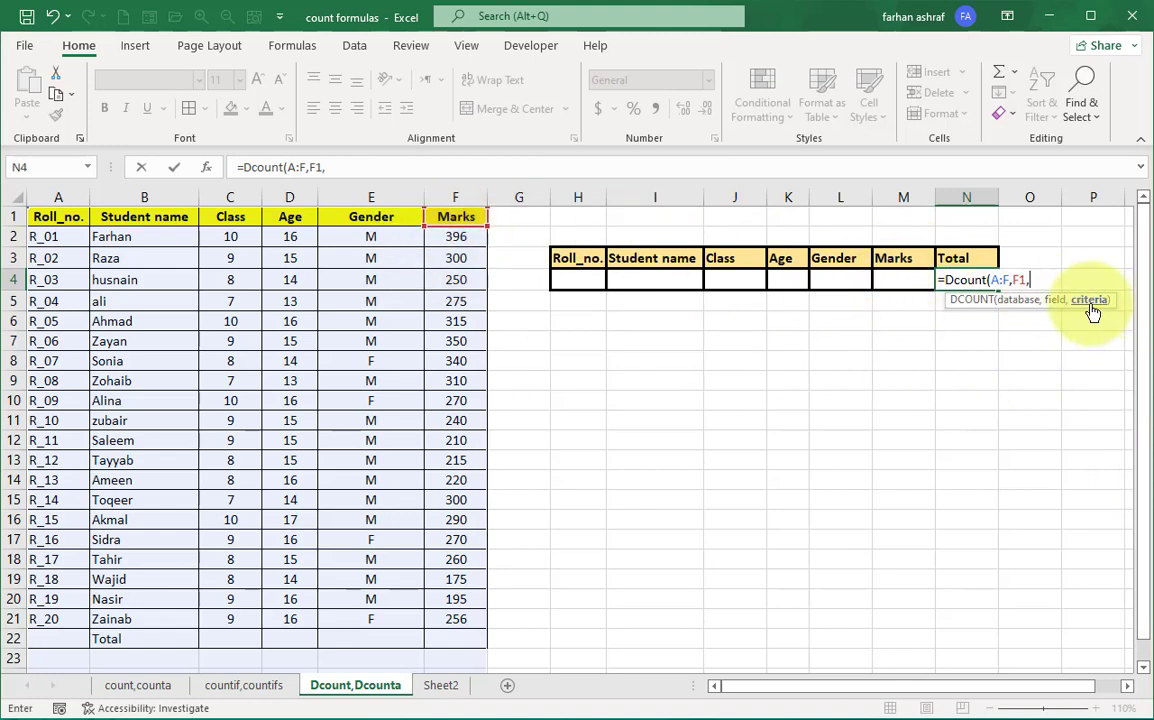
pyautogui.moveTo(650, 258); pyautogui.dragTo(897, 278)
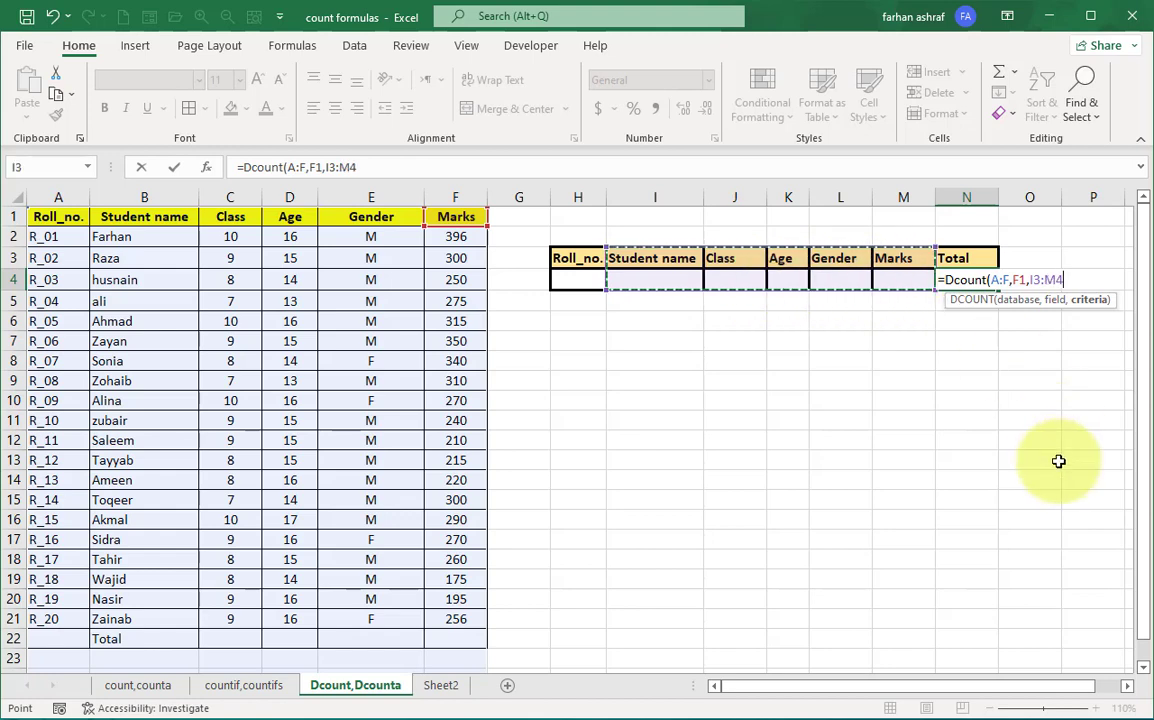
pyautogui.write(')')
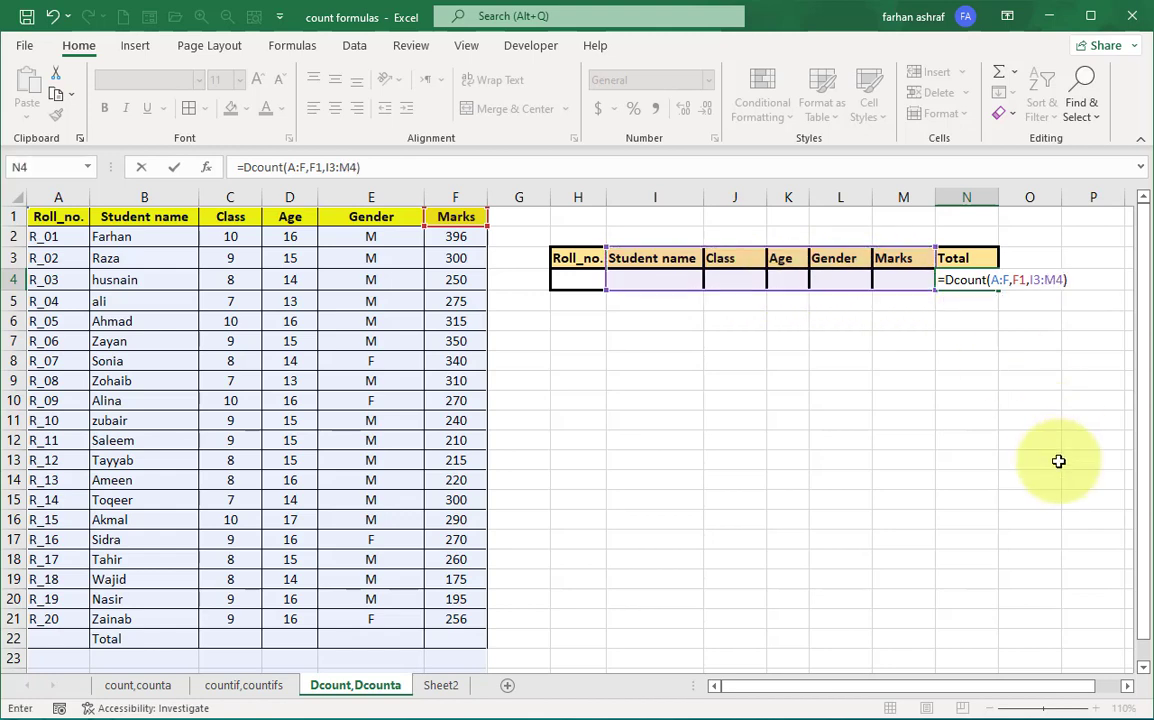
pyautogui.press('Return')
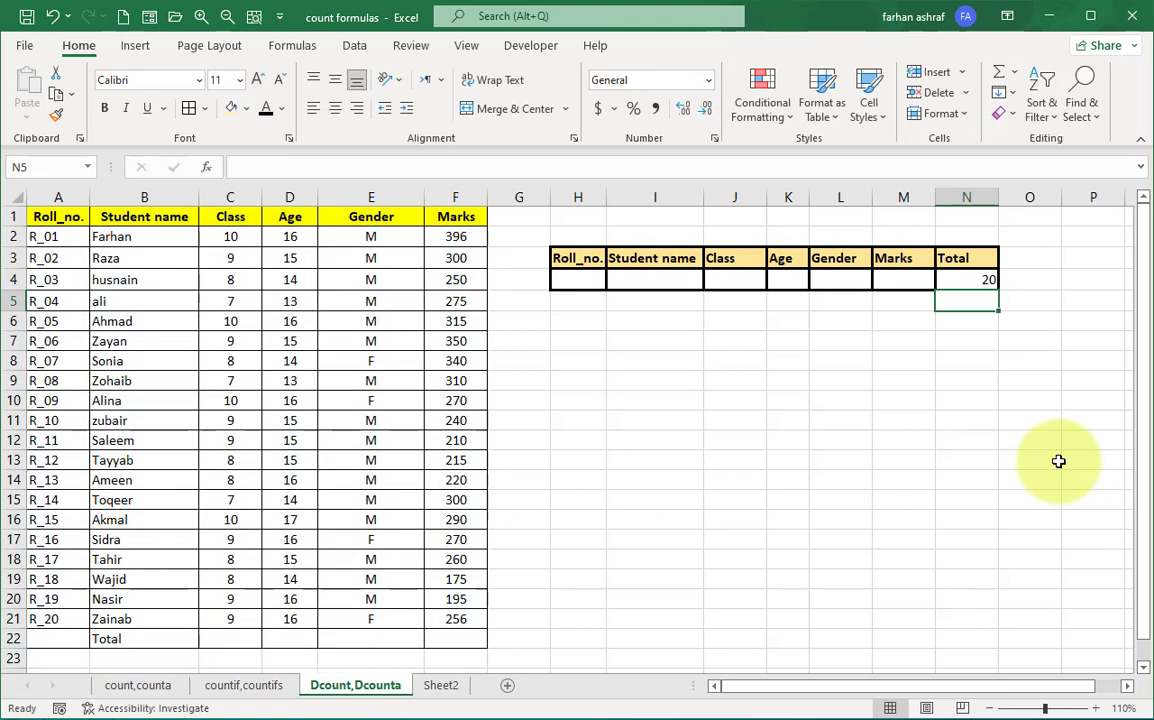
# - Enter 10 as the Class criterion in J4 and the first listed student's name in I4
pyautogui.click(730, 284)
pyautogui.write('10')
pyautogui.press('Left')
pyautogui.write('Farja')
pyautogui.press('BackSpace')
pyautogui.press('BackSpace')
pyautogui.press('BackSpace')
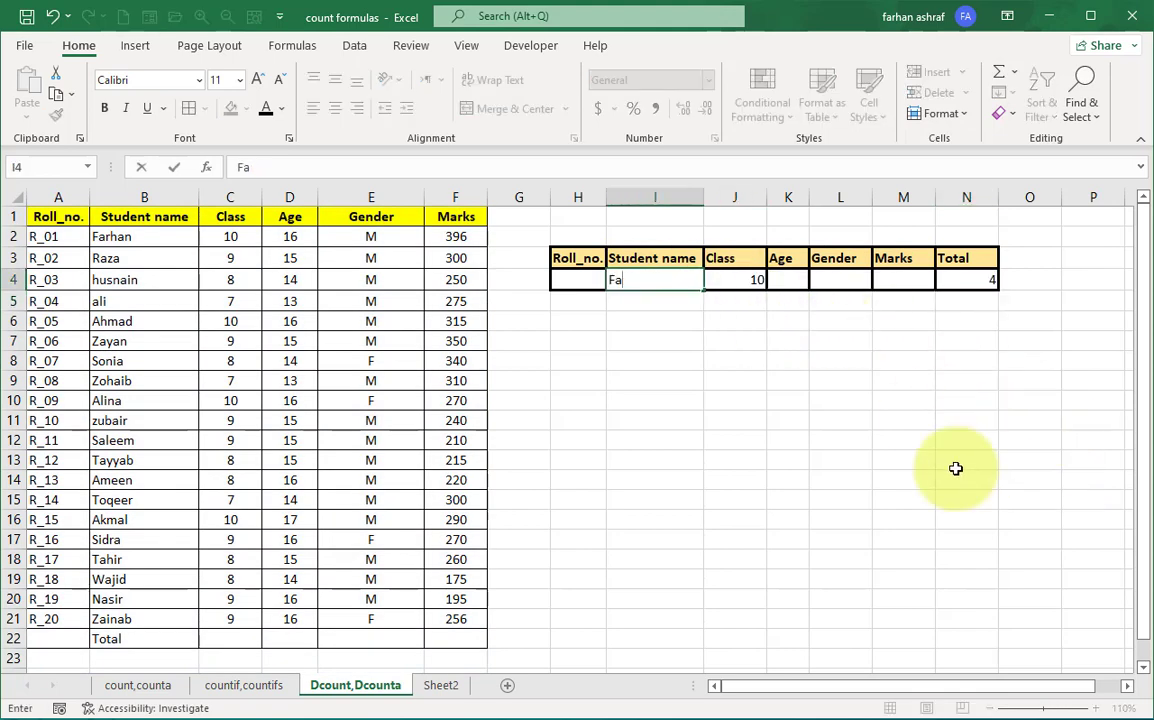
pyautogui.write('rj')
pyautogui.press('BackSpace')
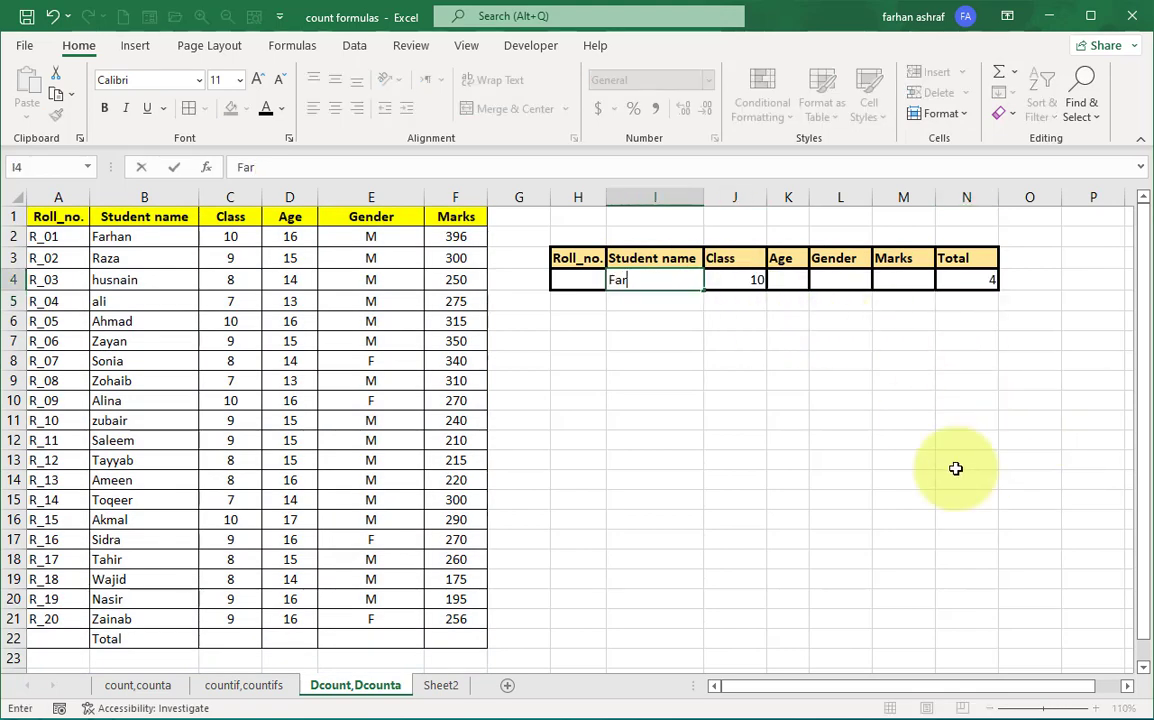
pyautogui.write('han')
pyautogui.press('Return')
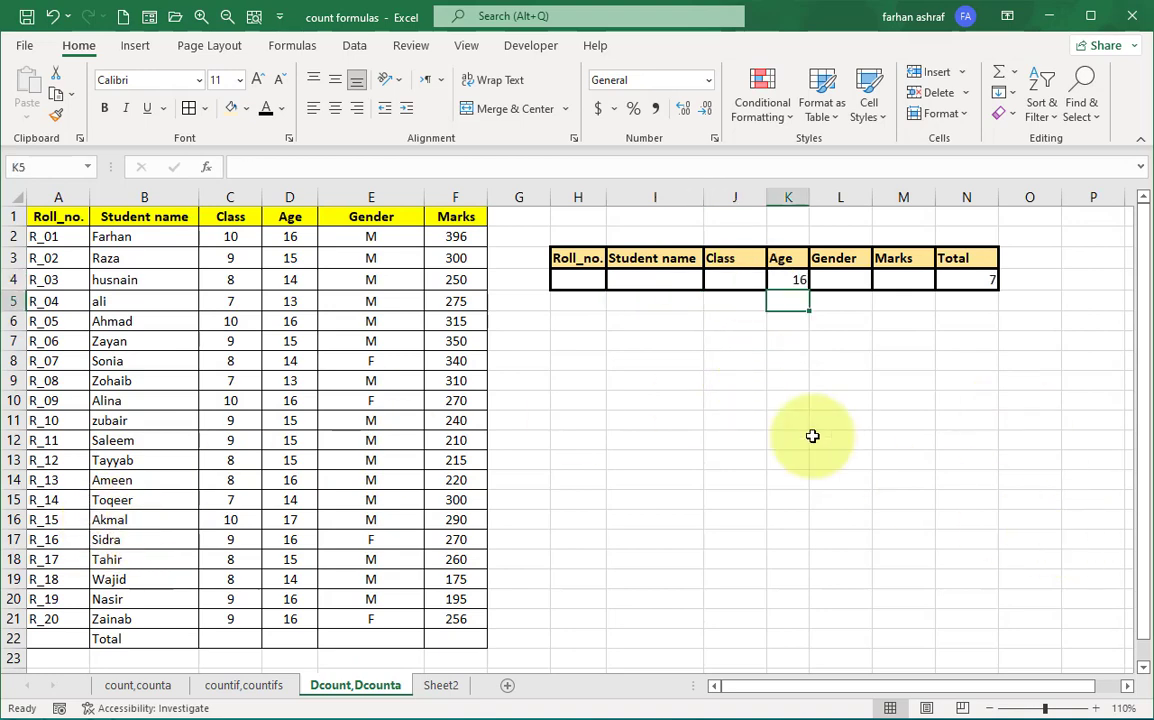
# - Set the row 4 criteria to Age 15 in K4, Class 9 in J4 and Gender m in L4
pyautogui.press('Up')
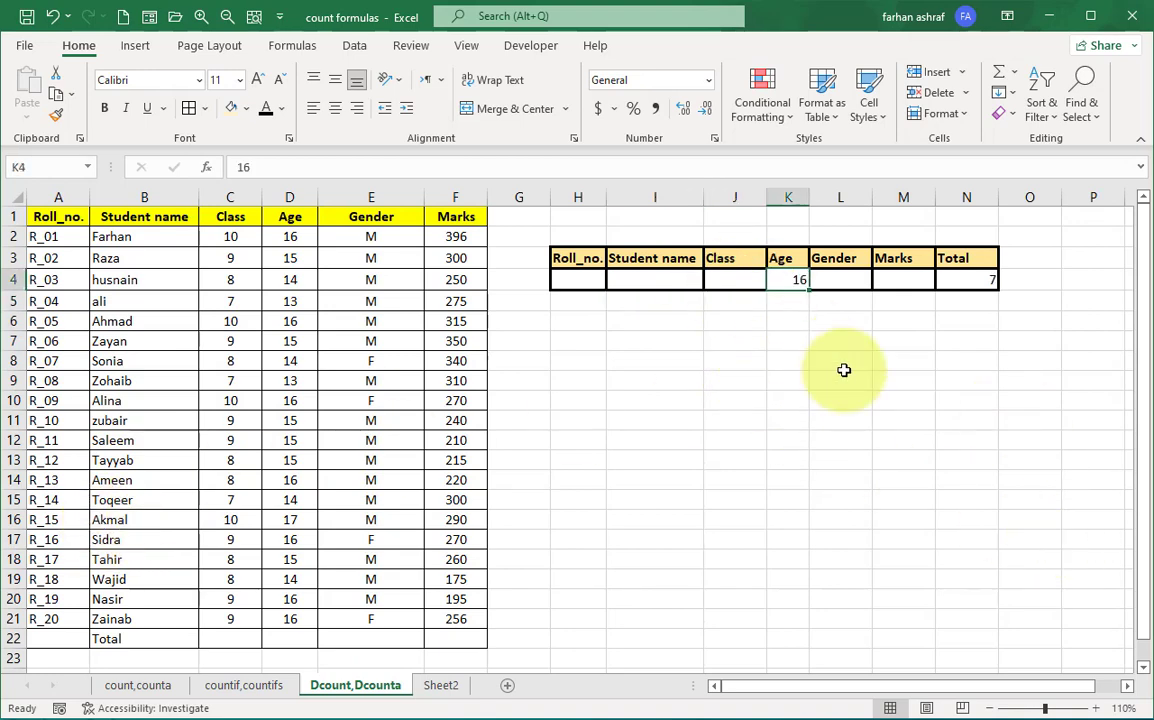
pyautogui.write('15')
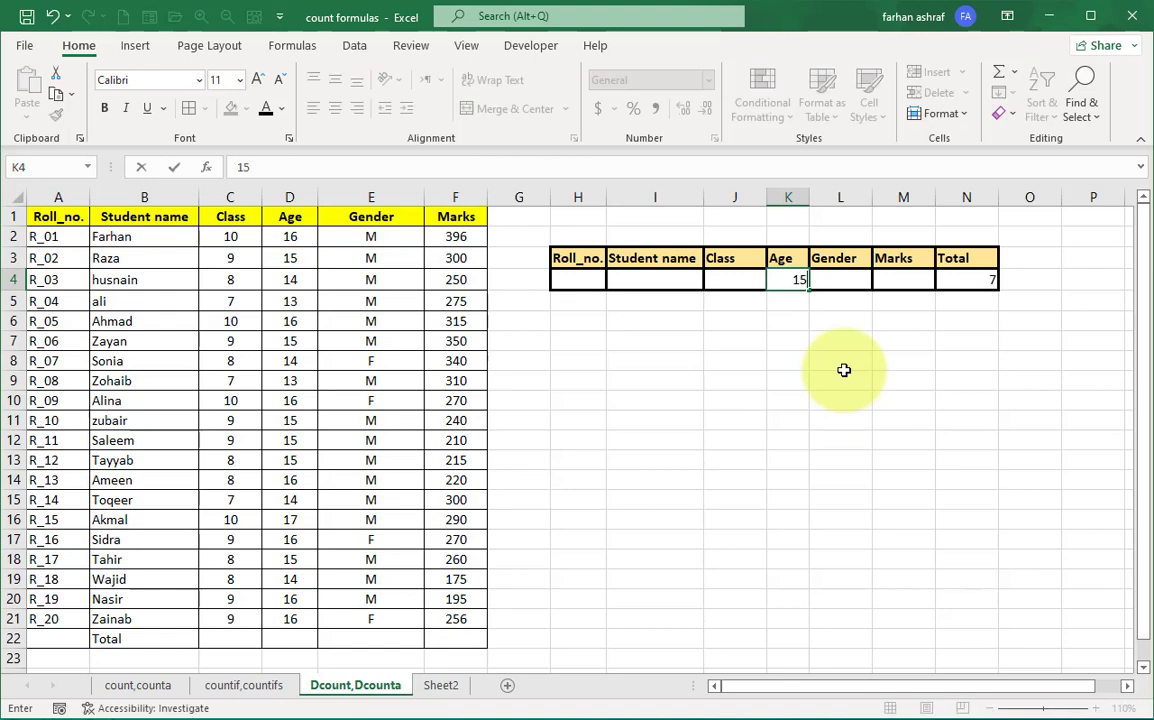
pyautogui.press('Left')
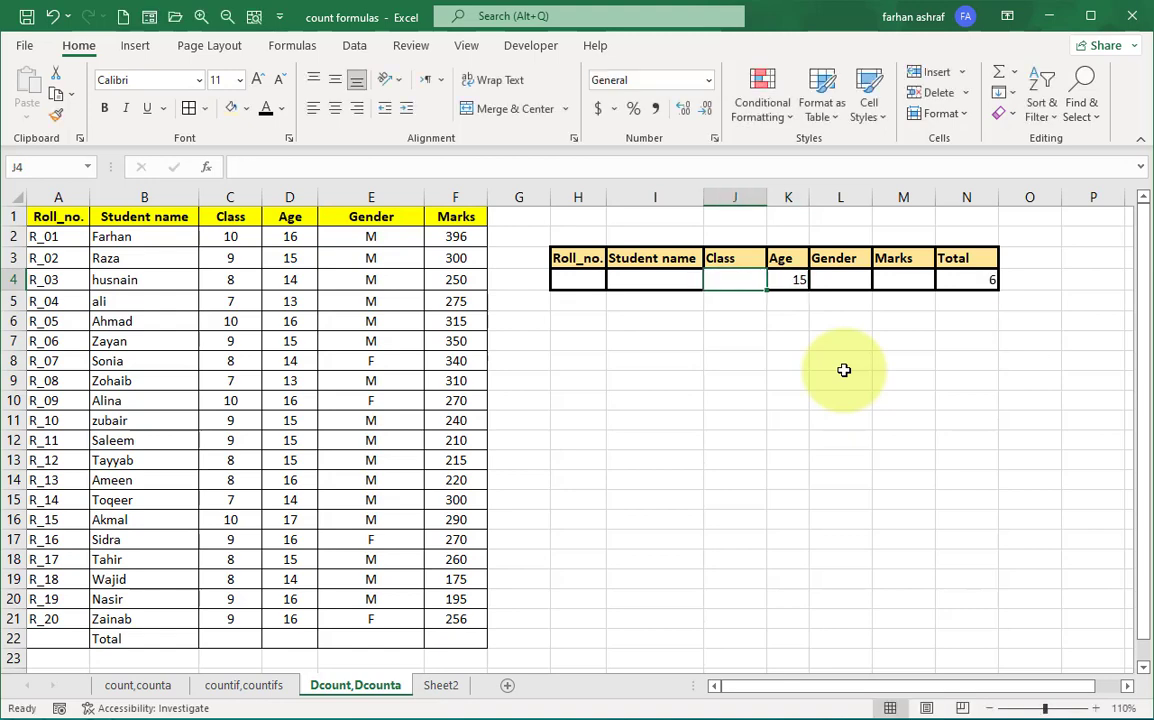
pyautogui.write('9')
pyautogui.press('Right')
pyautogui.press('Right')
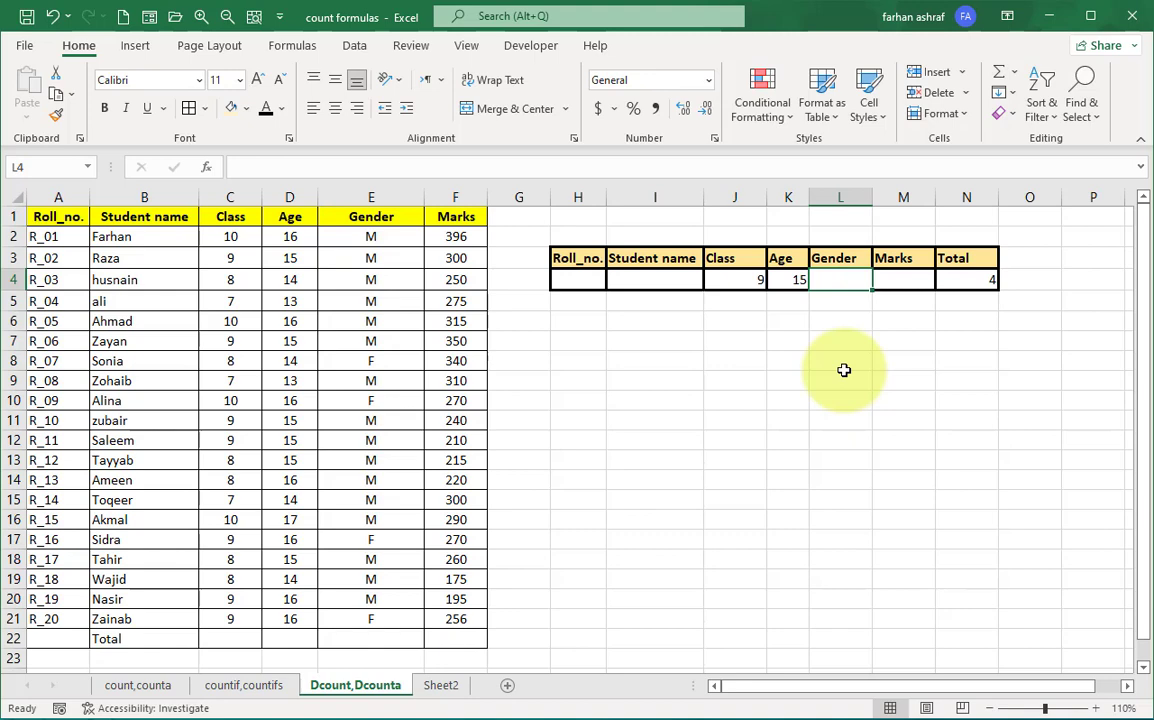
pyautogui.write('m')
pyautogui.press('Right')
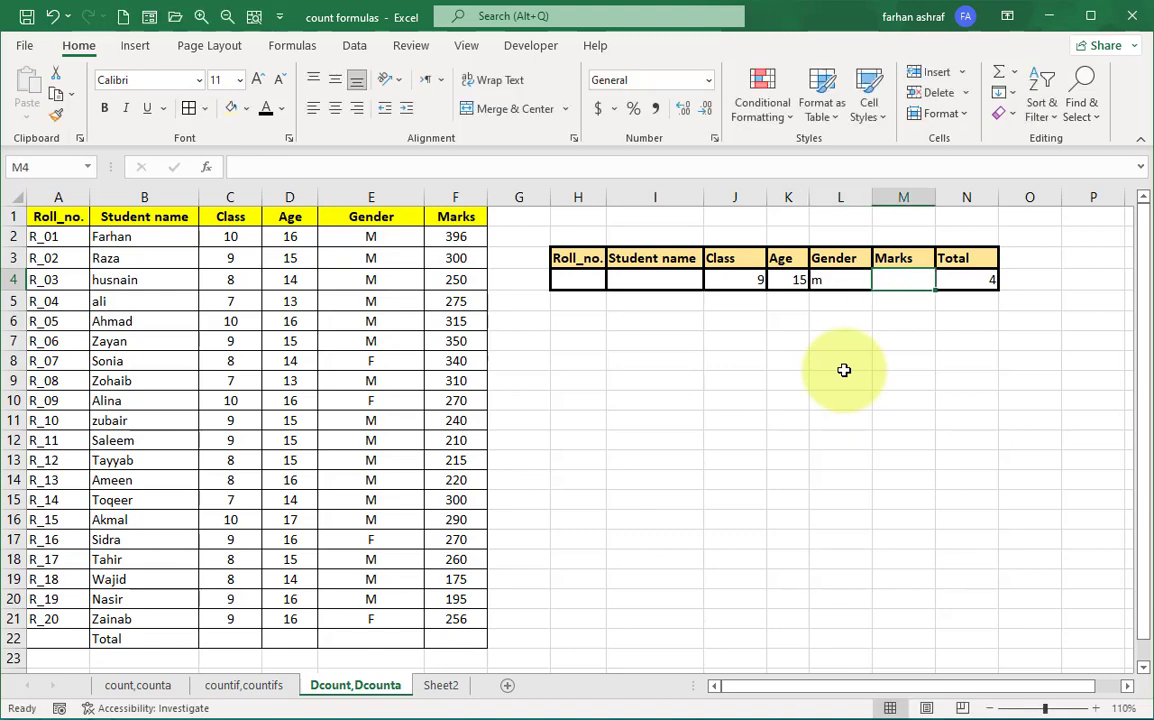
# - Change the Class criterion in J4 to 8
pyautogui.press('Left')
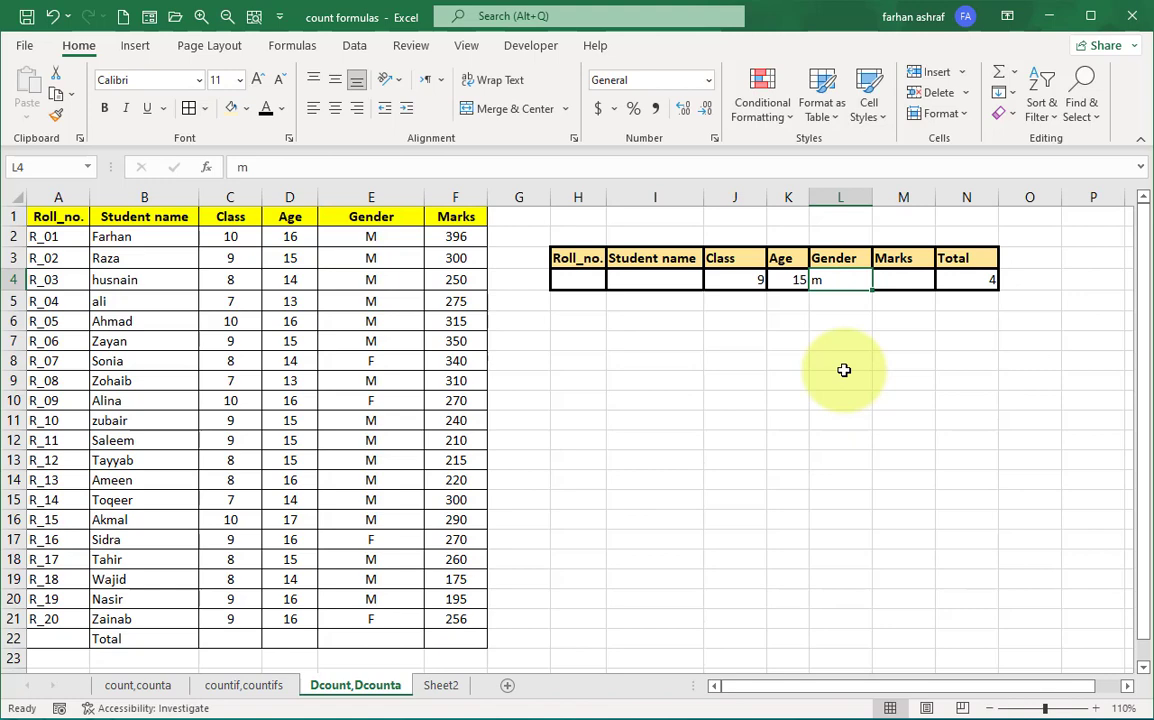
pyautogui.press('Left')
pyautogui.press('Left')
pyautogui.write('8')
pyautogui.press('Return')
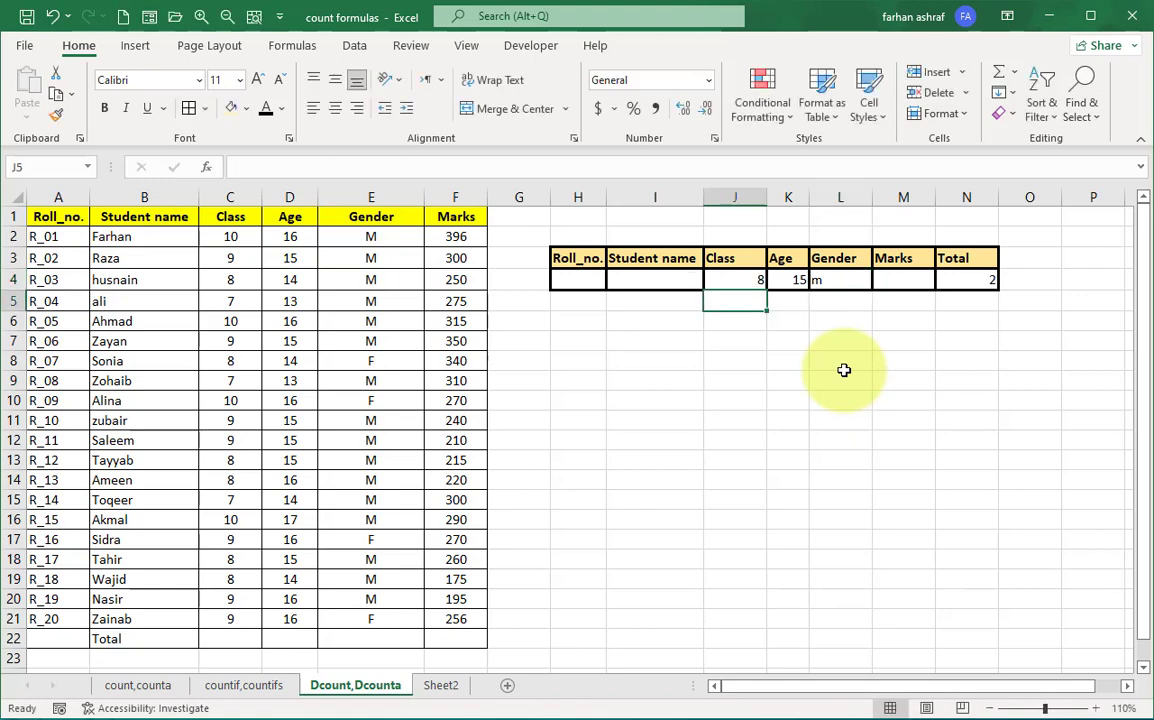
# - Change the Gender criterion in L4 to f
pyautogui.press('Up')
pyautogui.press('Right')
pyautogui.press('Right')
pyautogui.press('Down')
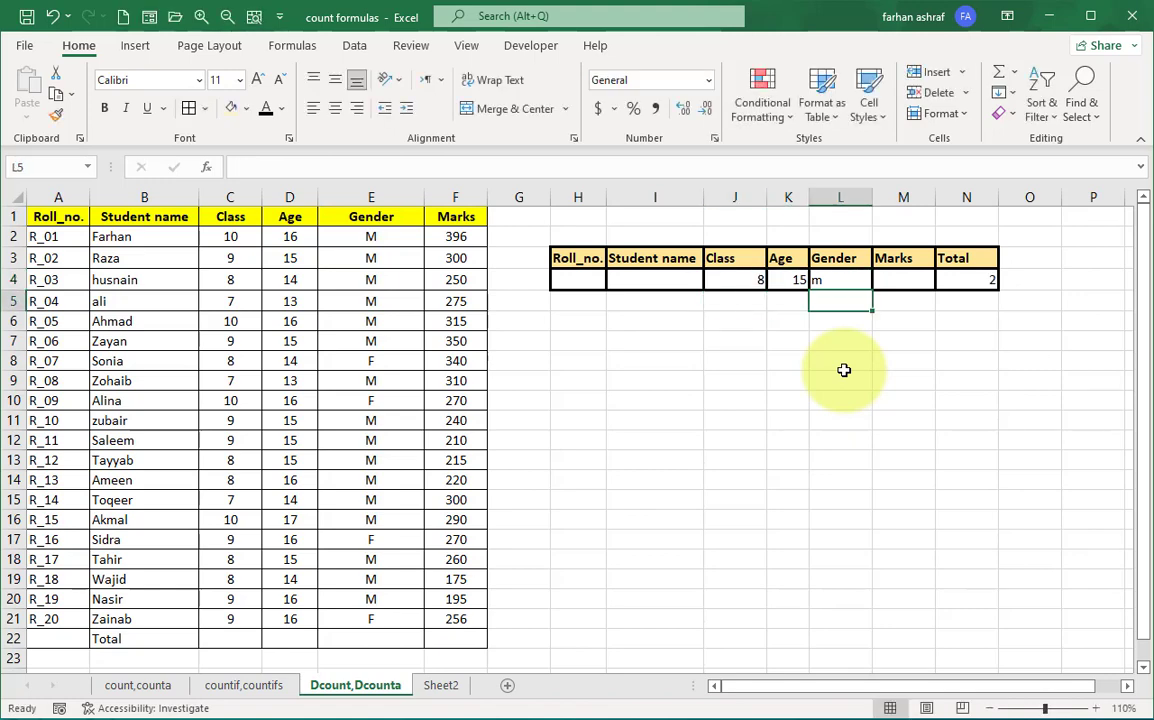
pyautogui.press('Up')
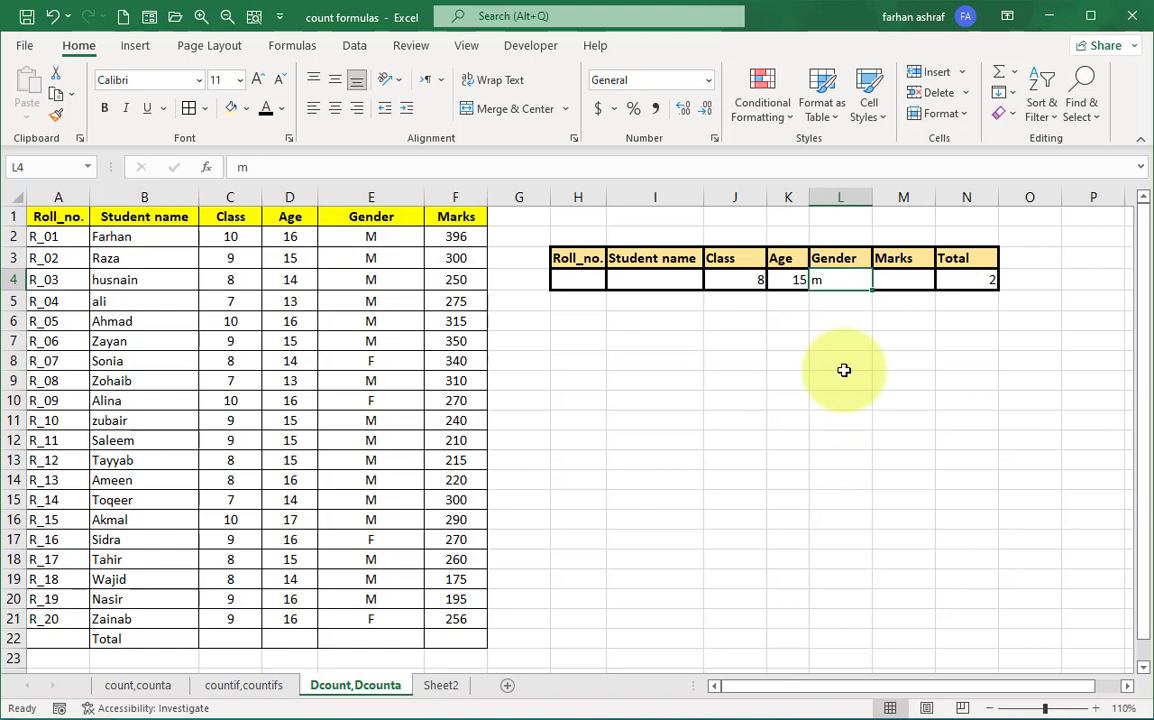
pyautogui.write('f')
pyautogui.press('Return')
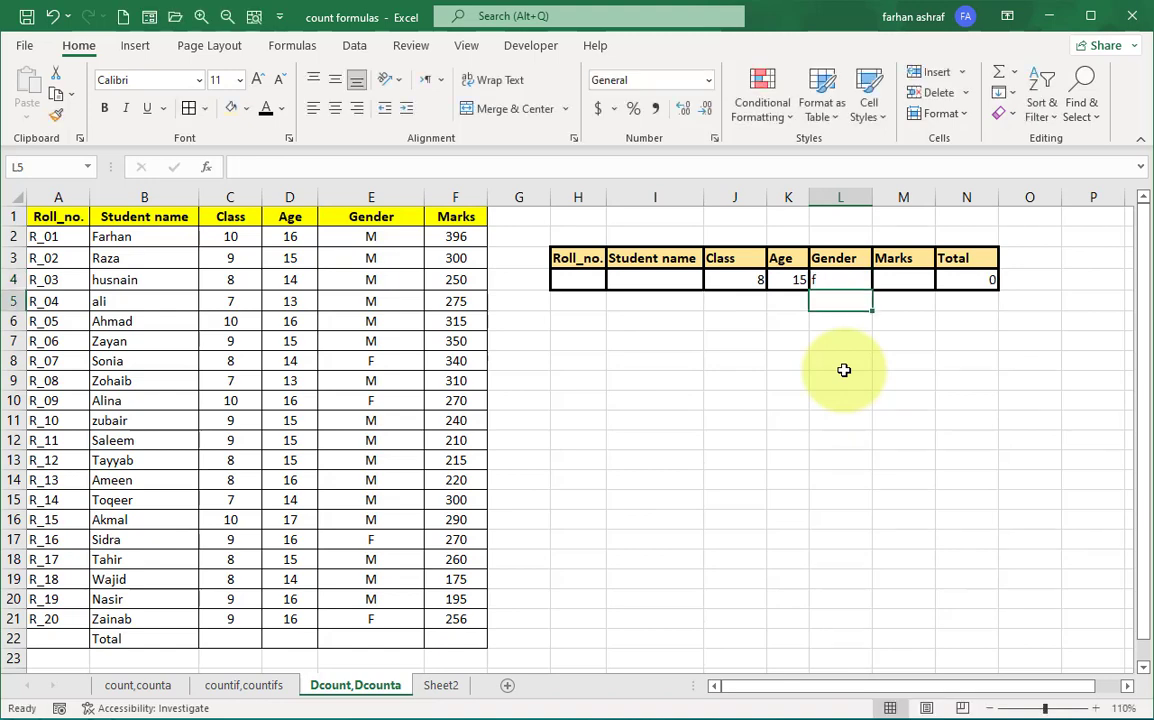
# - Remove the Class, Age and Gender criteria from row 4 and enter 10 as the Class criterion in J4
pyautogui.hotkey('ctrl', 'z')
pyautogui.hotkey('ctrl', 'z')
pyautogui.hotkey('ctrl', 'z')
pyautogui.hotkey('ctrl', 'z')
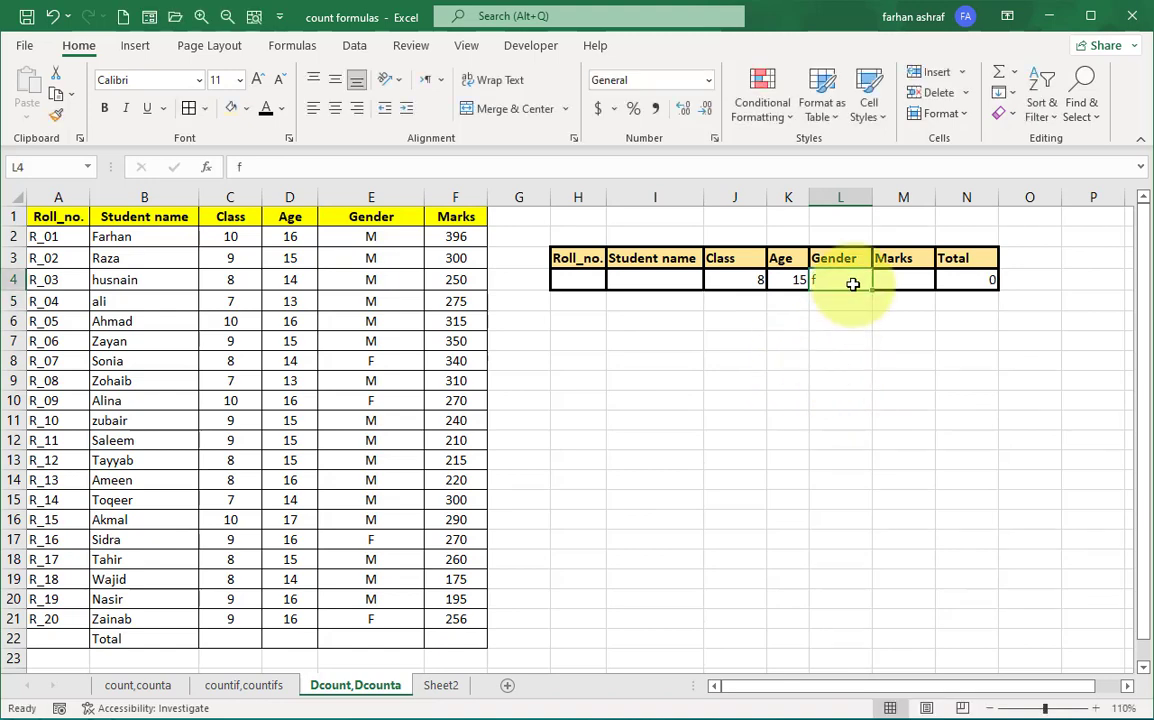
pyautogui.write('10')
pyautogui.press('Return')
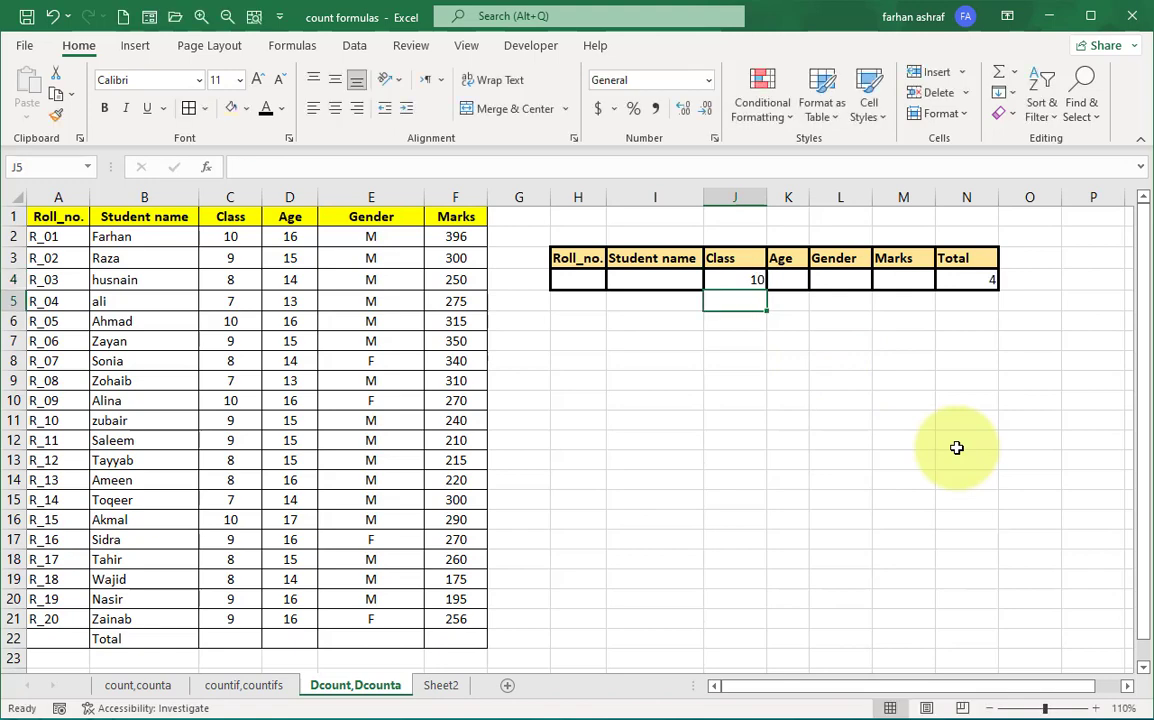
# - Try the Class criterion in J4 with 9 and with 8
pyautogui.click(842, 376)
pyautogui.click(744, 279)
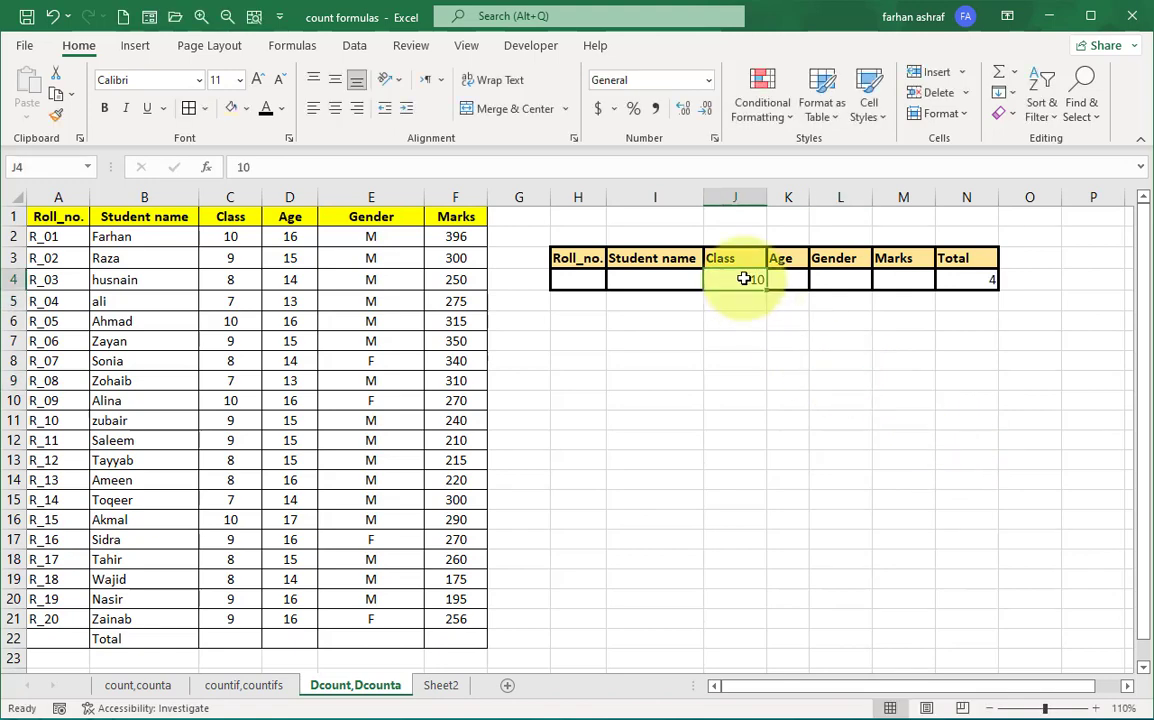
pyautogui.write('9')
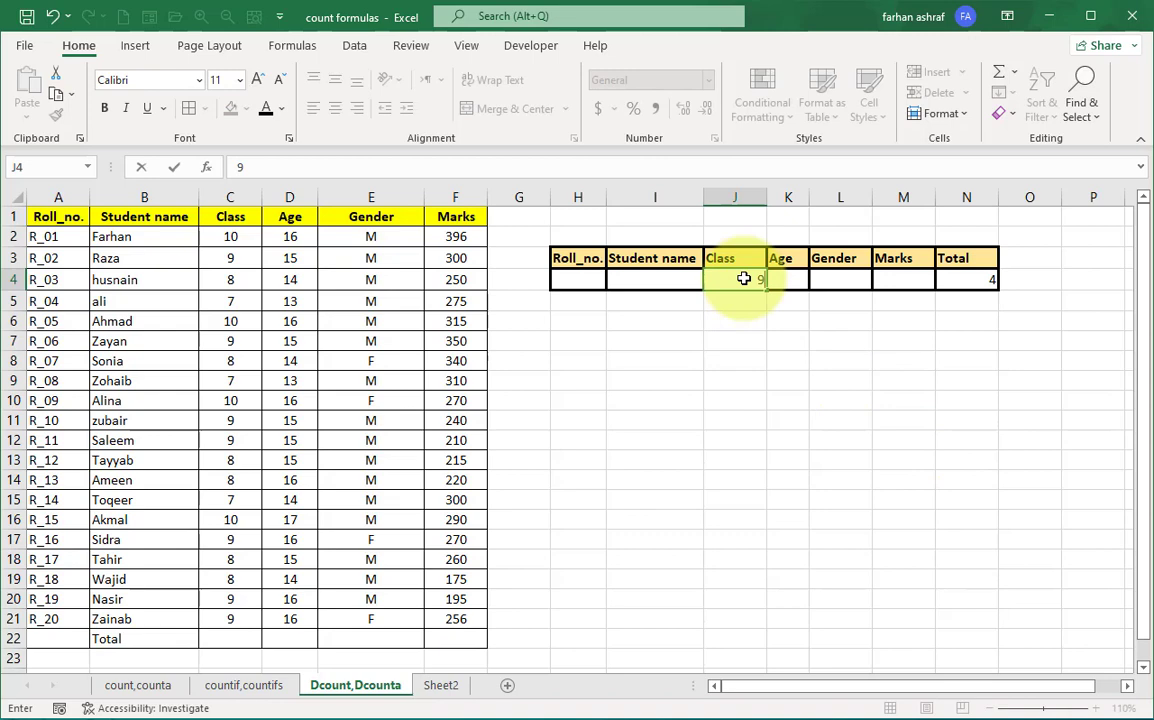
pyautogui.press('Return')
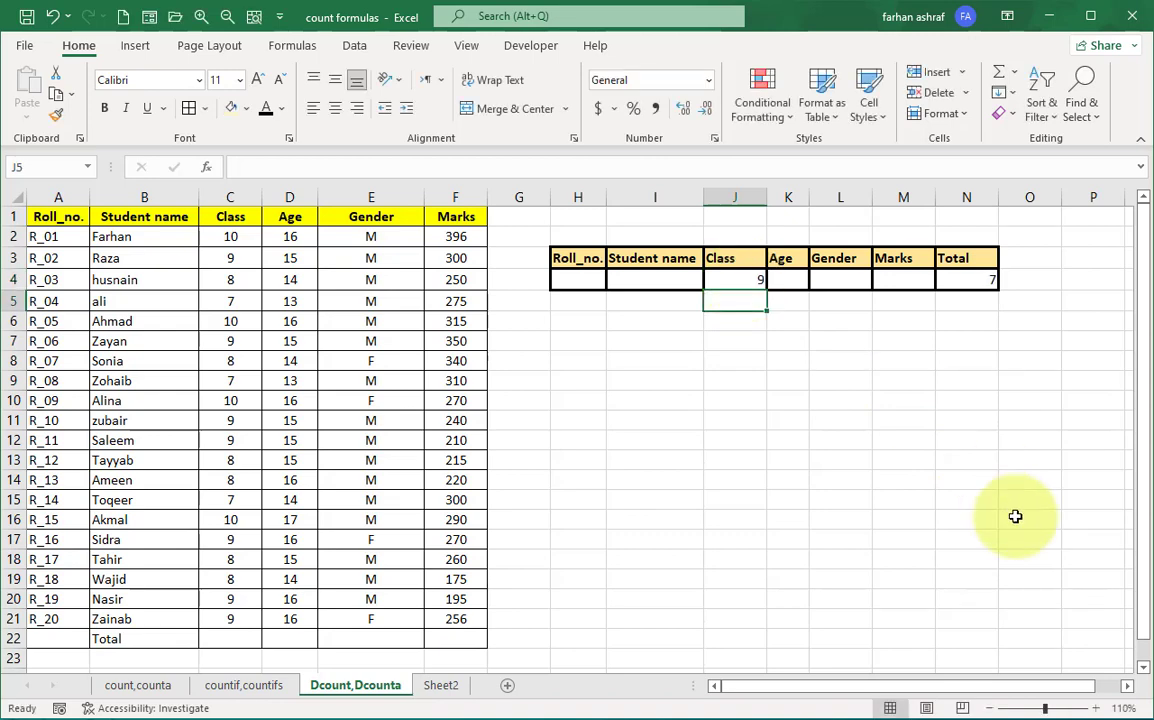
pyautogui.press('Up')
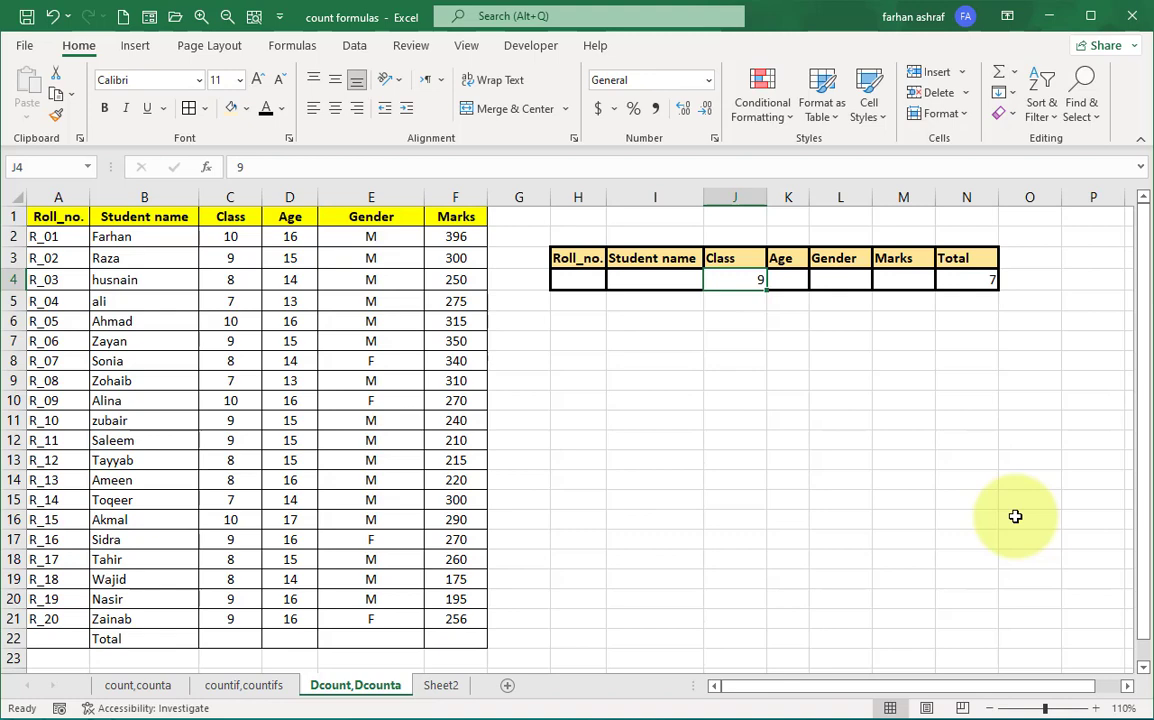
pyautogui.write('8')
pyautogui.press('Return')
# - Set the Class criterion in J4 to 9 and the Age criterion in K4 to 15
pyautogui.press('Up')
pyautogui.write('9')
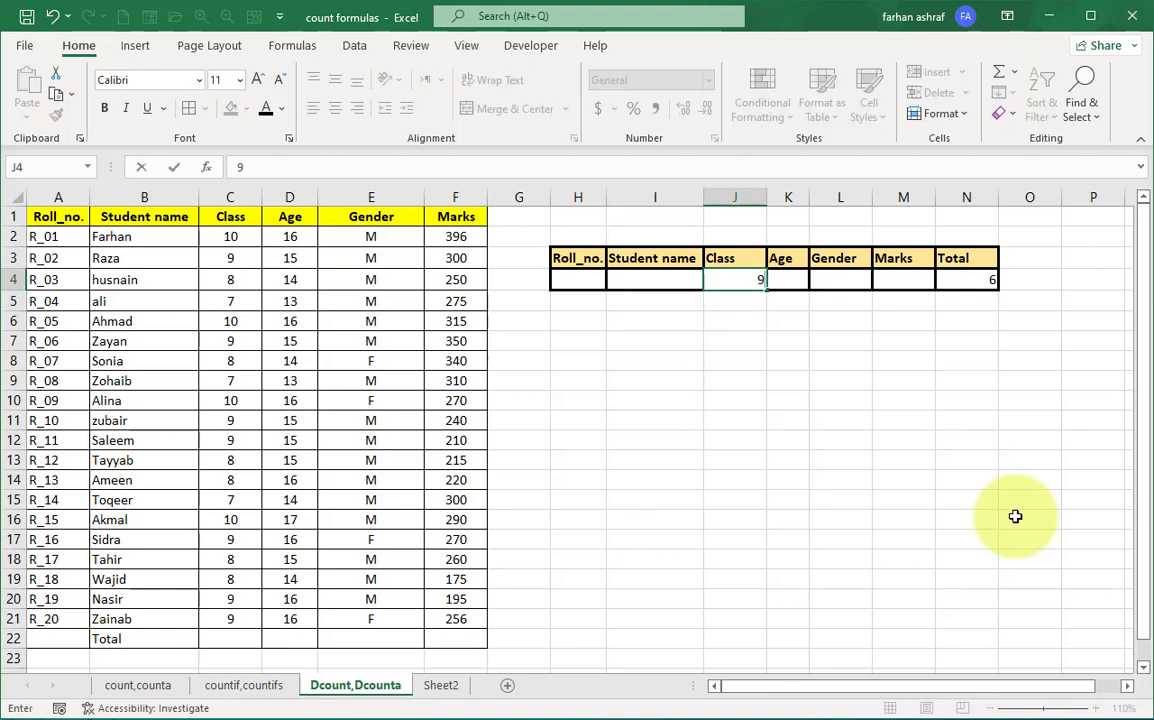
pyautogui.press('Tab')
pyautogui.write('15')
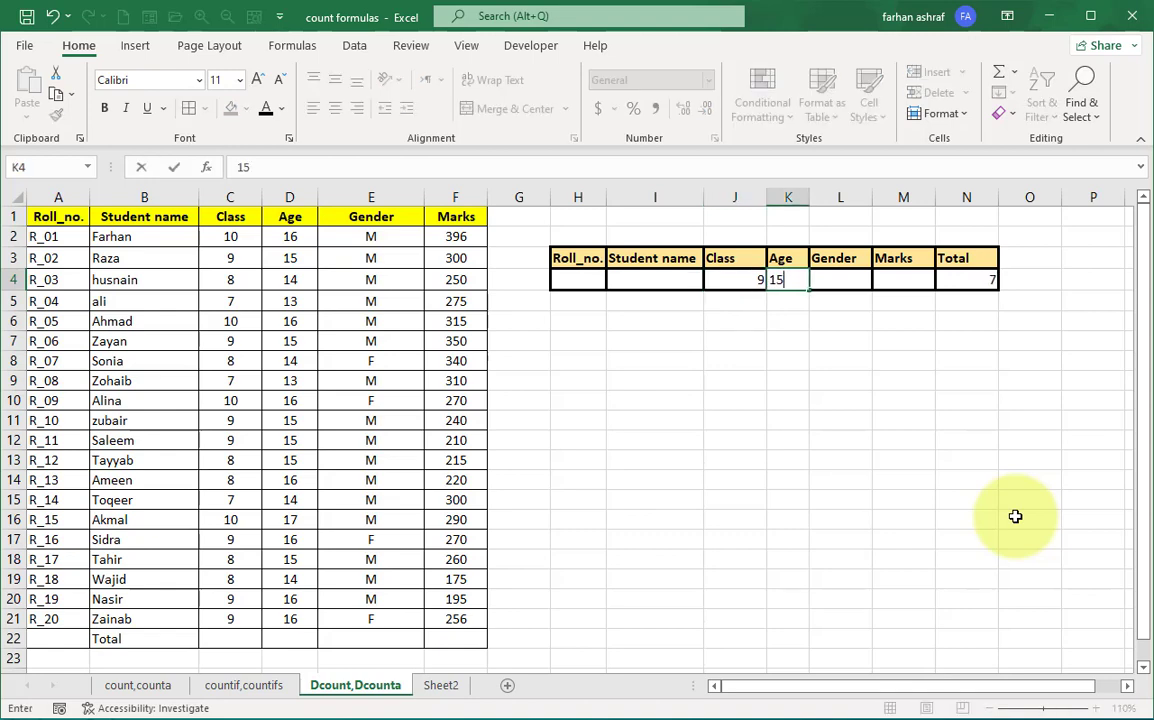
pyautogui.press('Return')
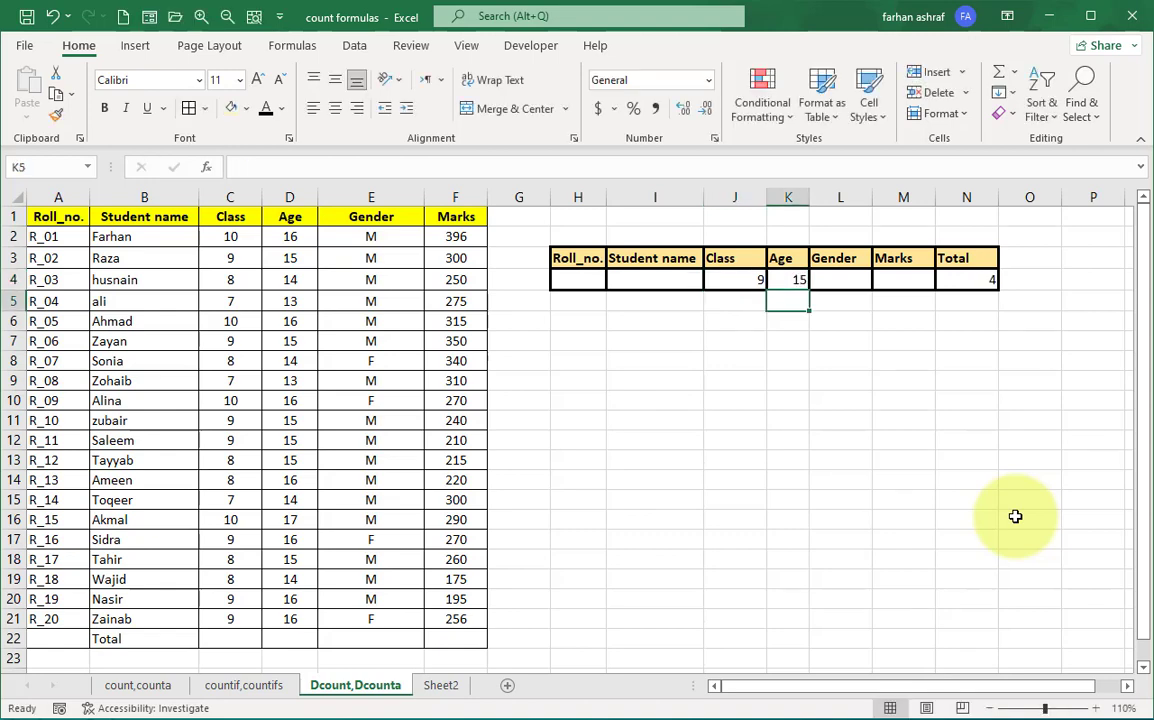
pyautogui.press('Up')
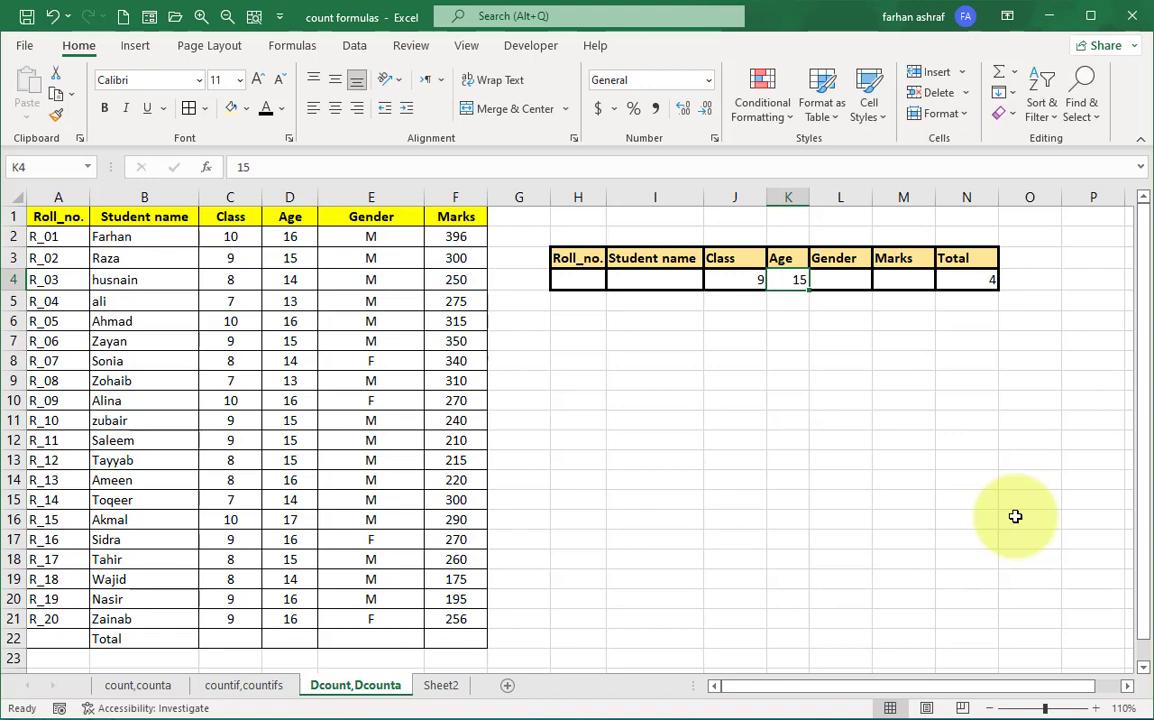
# - Set the criteria in row 4 to Class 10, Age 16 and Gender M
pyautogui.press('Right')
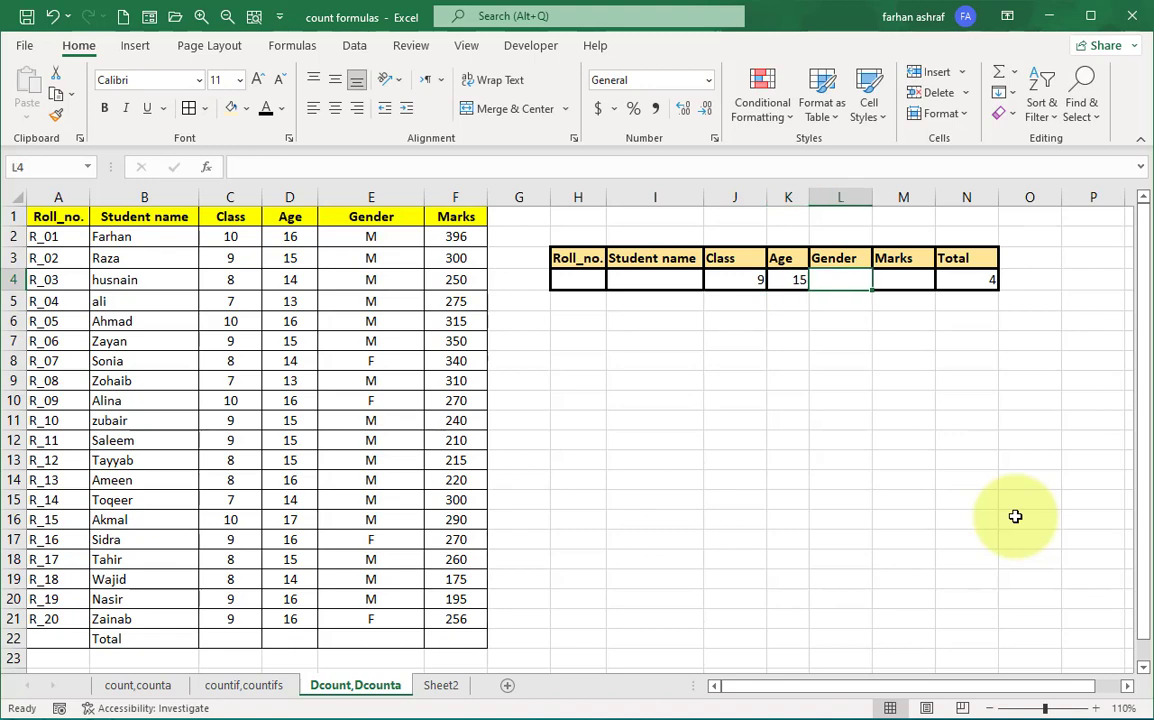
pyautogui.write('M')
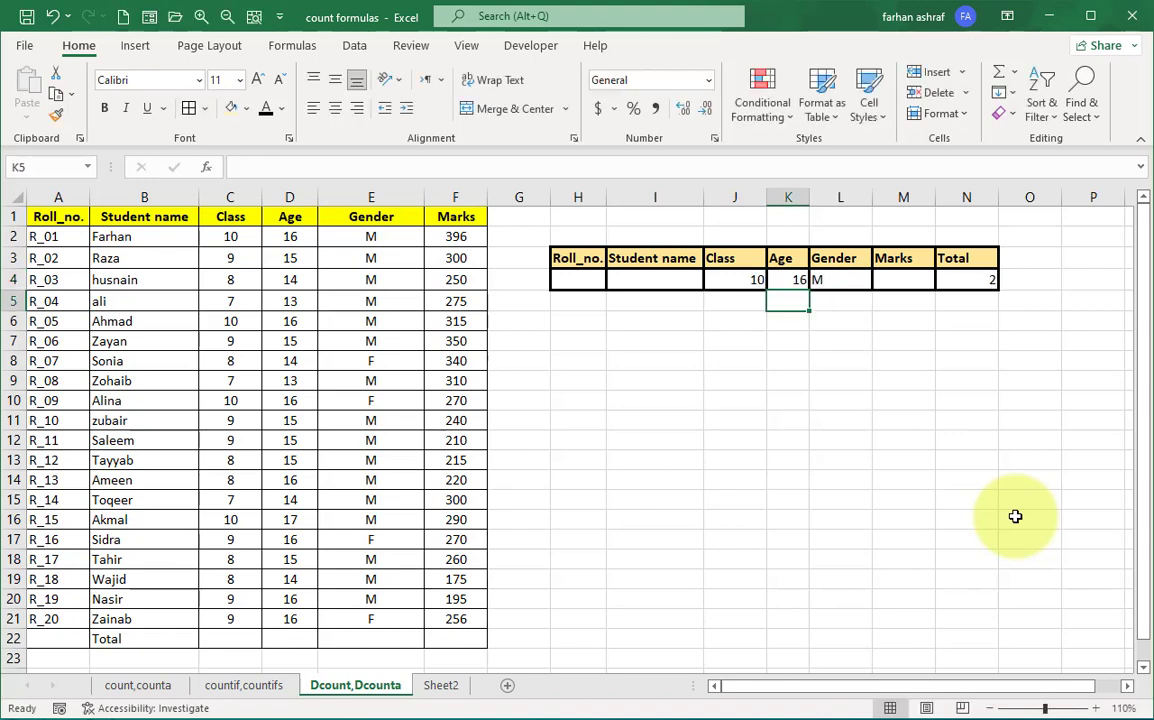
pyautogui.press('Left')
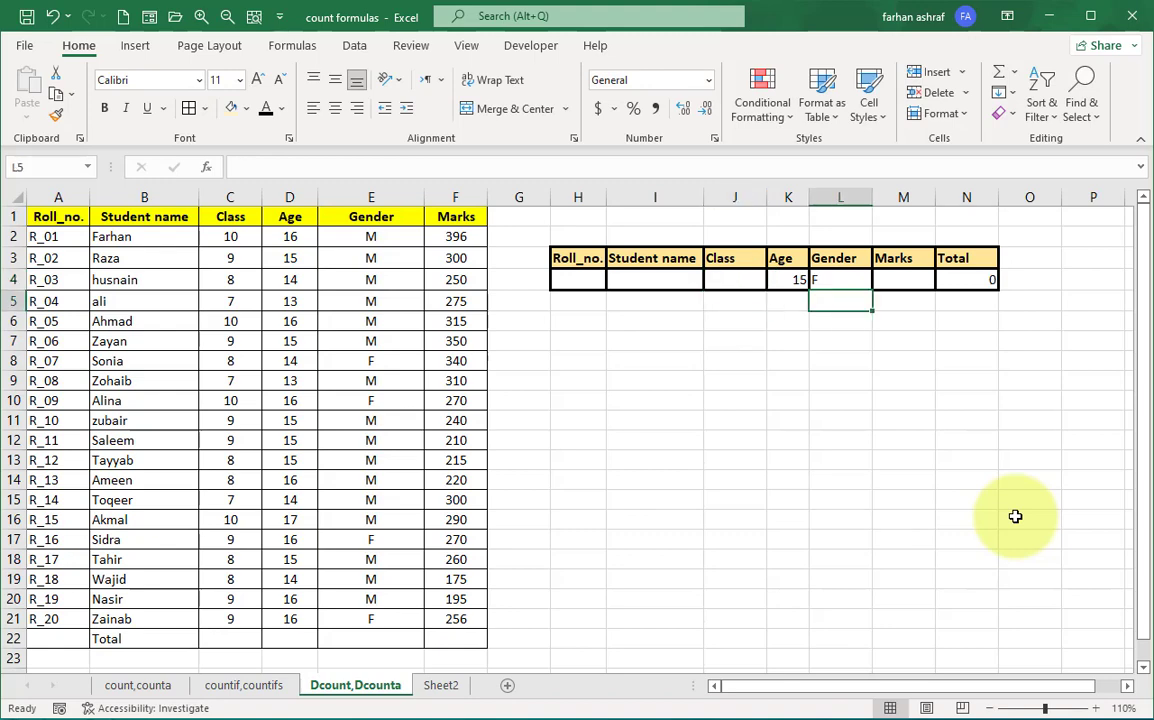
# - Set the Age criterion in K4 to <15, with F as the Gender criterion and no Class criterion
pyautogui.press('Up')
pyautogui.press('Left')
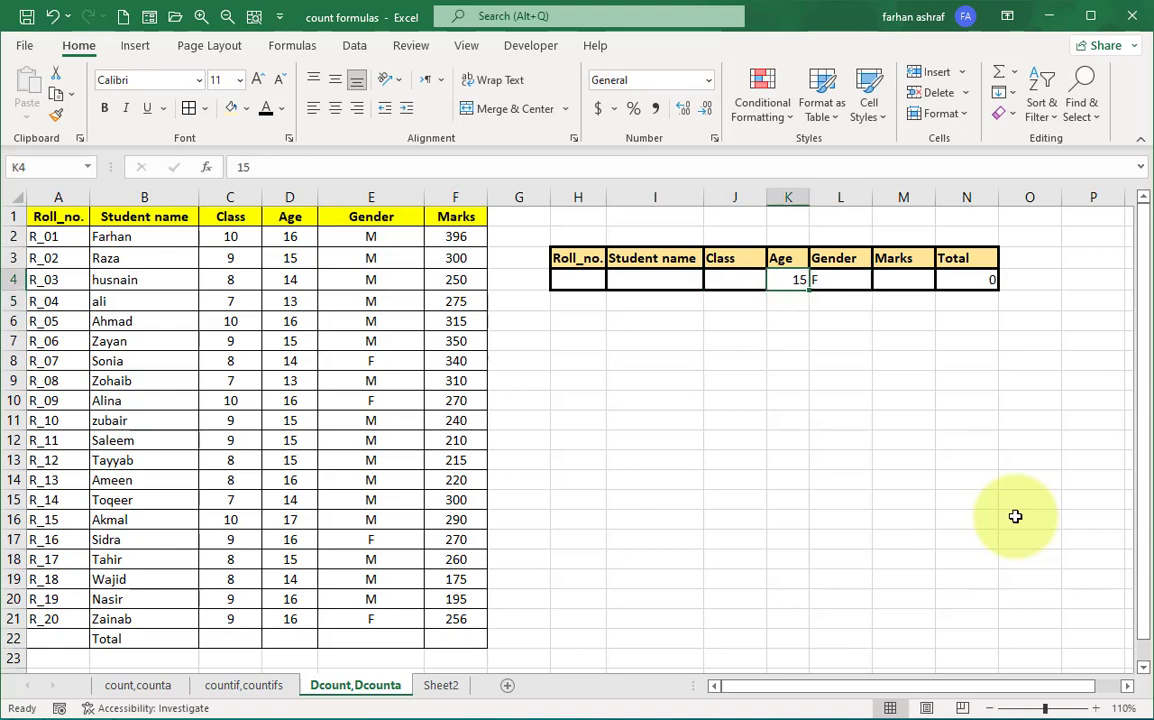
pyautogui.write('<')
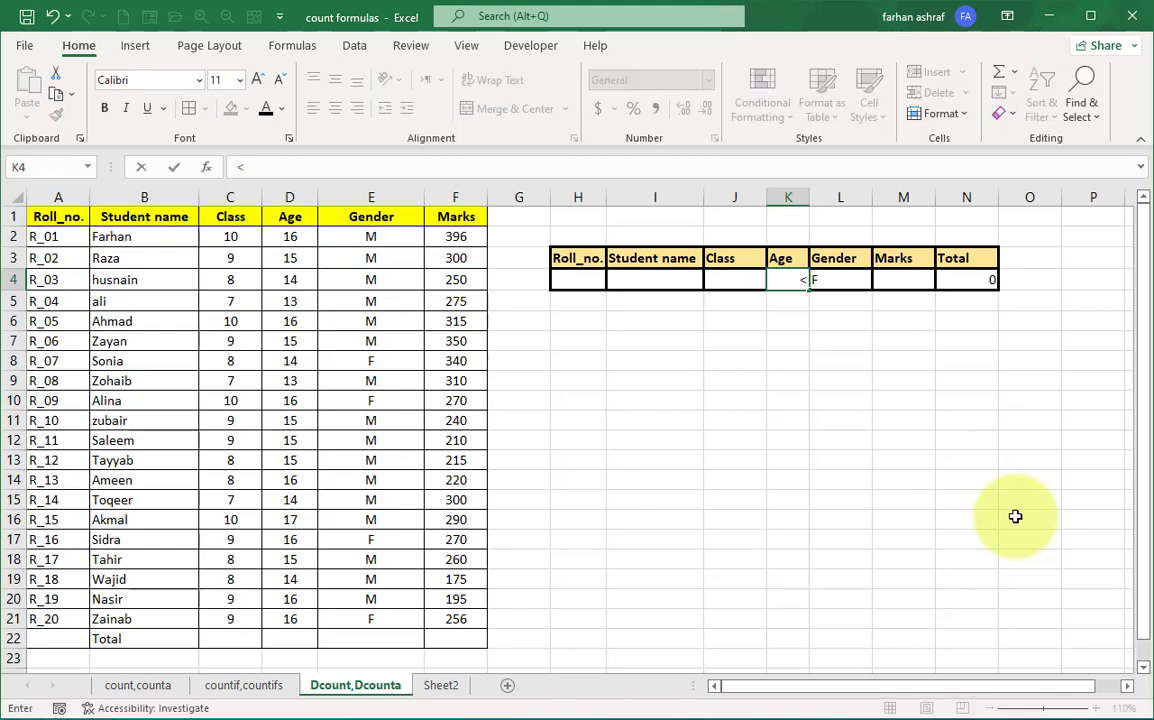
pyautogui.write('15')
pyautogui.press('Return')
# - Try the Age criterion in K4 with <=15 and with <=16
pyautogui.press('Up')
pyautogui.write('<=15')
pyautogui.press('Return')
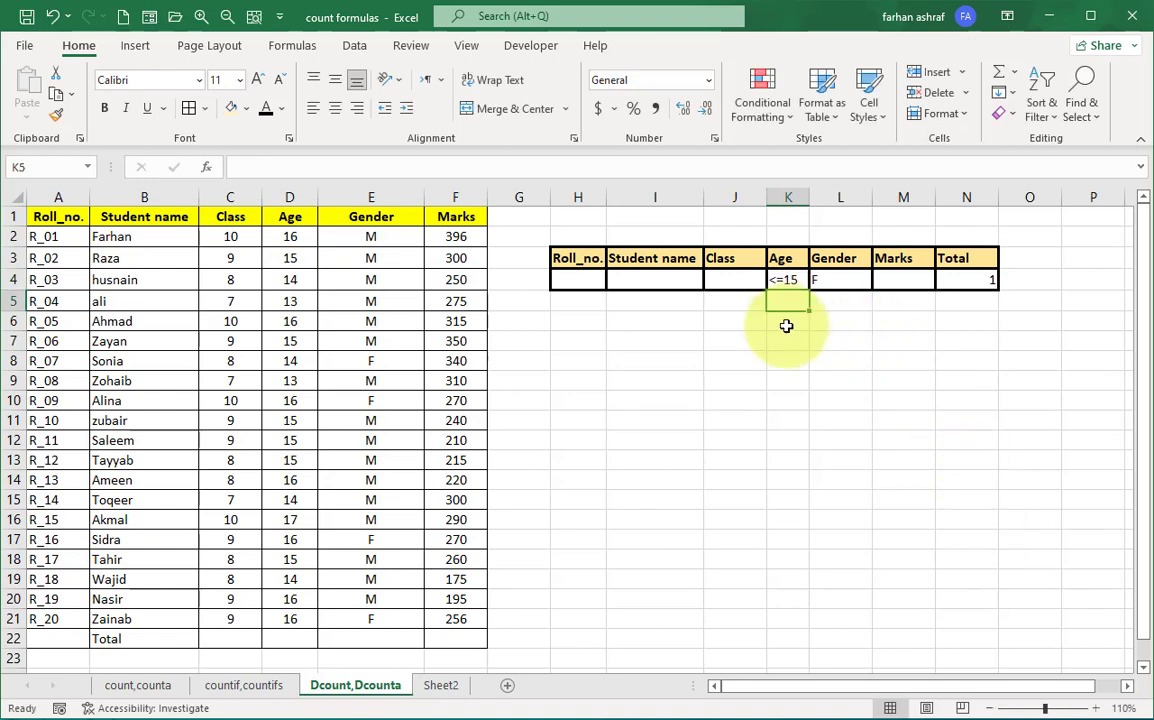
pyautogui.press('Up')
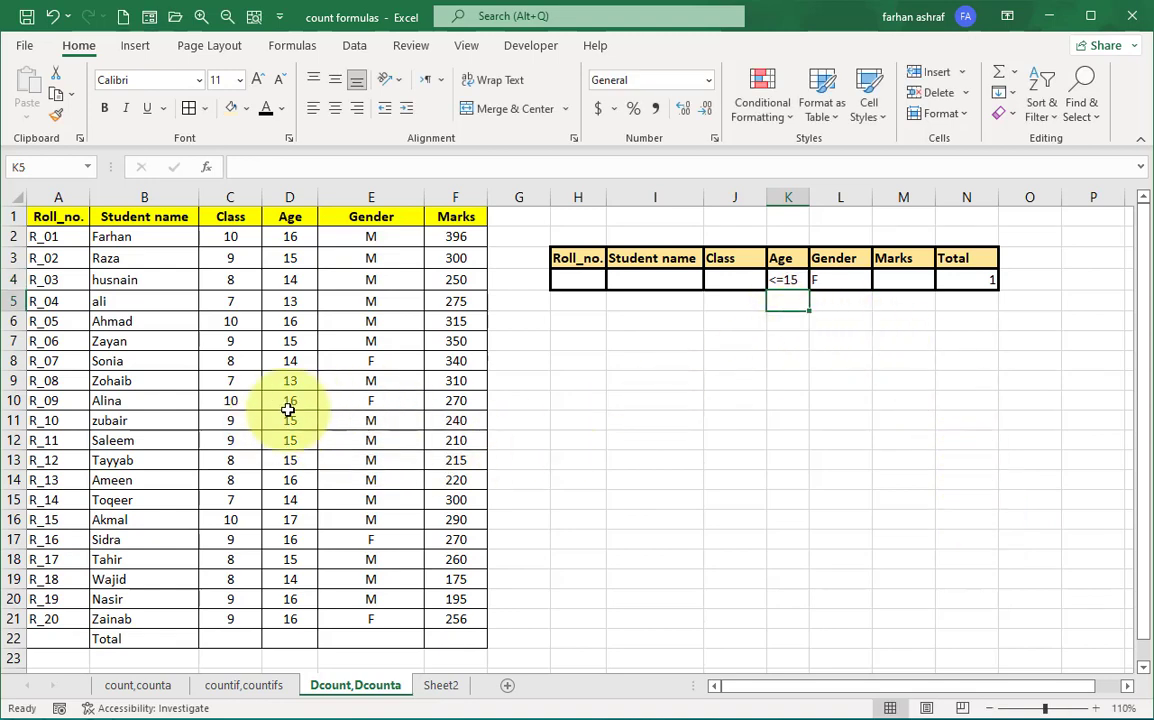
pyautogui.write('<=16')
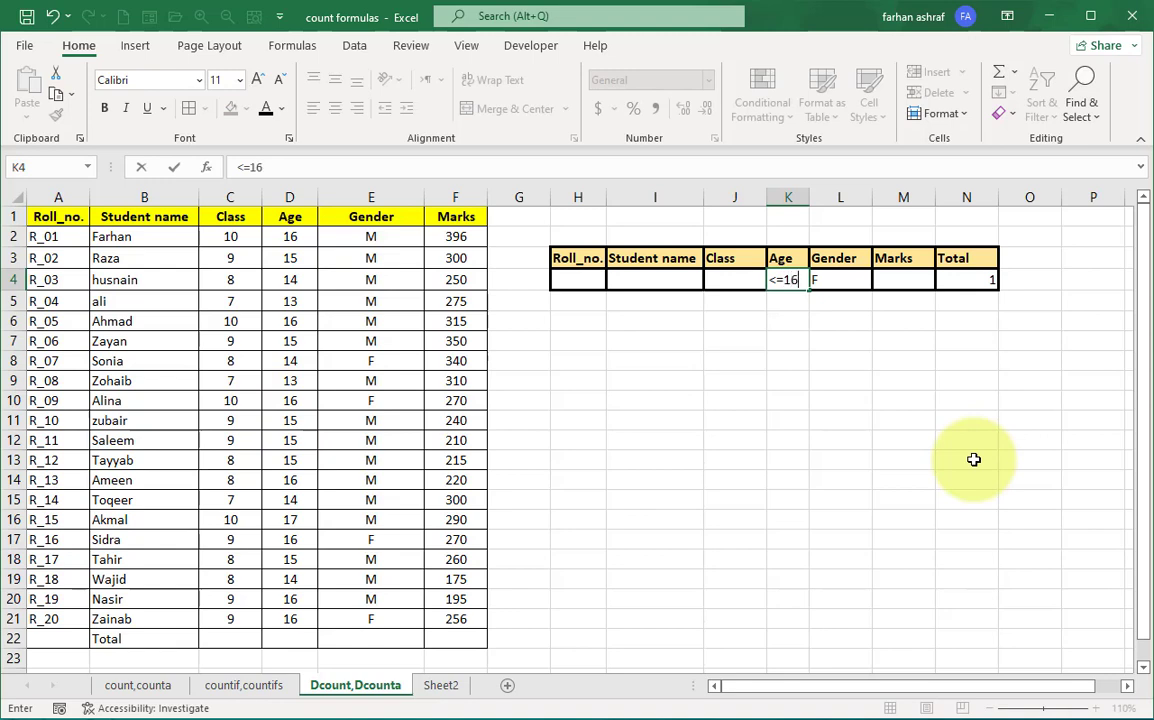
pyautogui.press('Return')
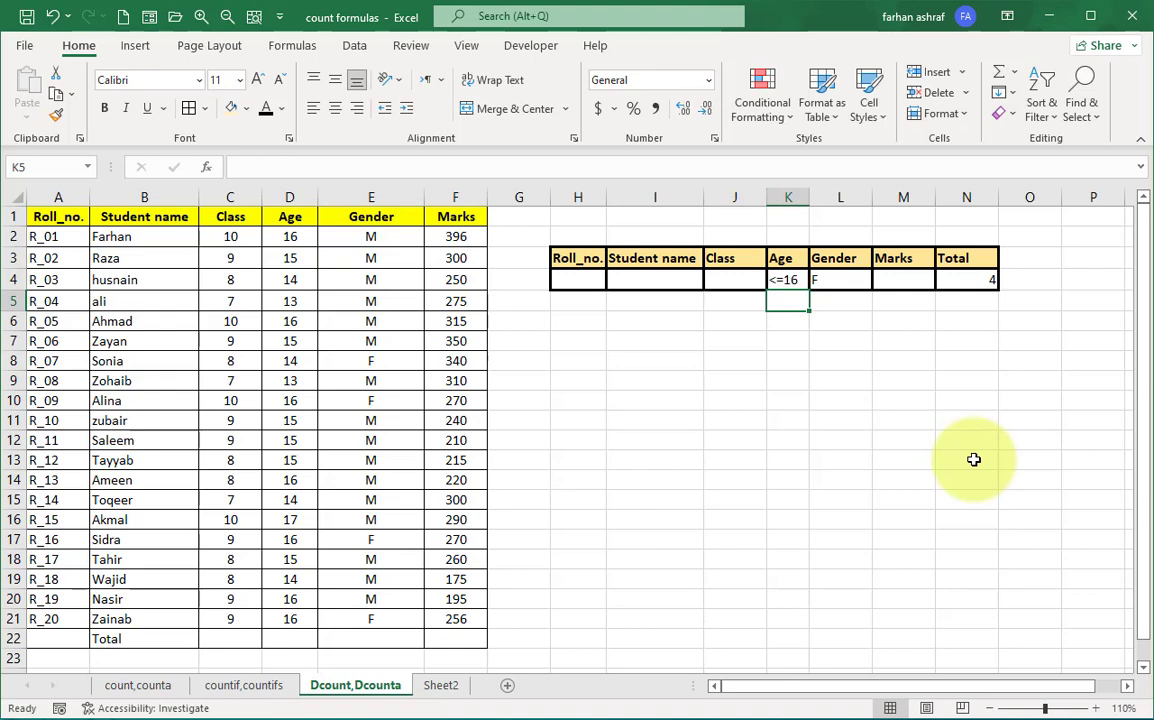
# - Remove the Age and Gender criteria from row 4 and enter >300 as the Marks criterion in M4
pyautogui.moveTo(824, 281); pyautogui.dragTo(788, 280)
pyautogui.press('Delete')
pyautogui.press('Right')
pyautogui.write('>300')
pyautogui.press('Return')
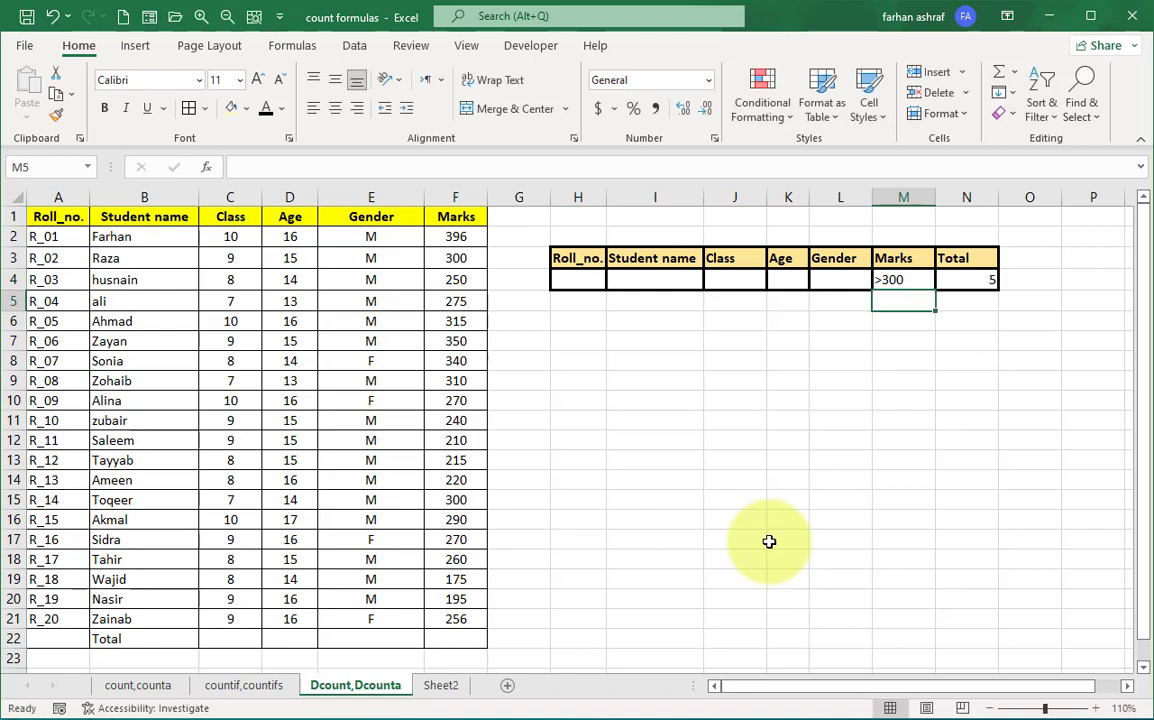
# - Try the Marks criterion in M4 with <=250 and with >250
pyautogui.click(926, 277)
pyautogui.write('<=250')
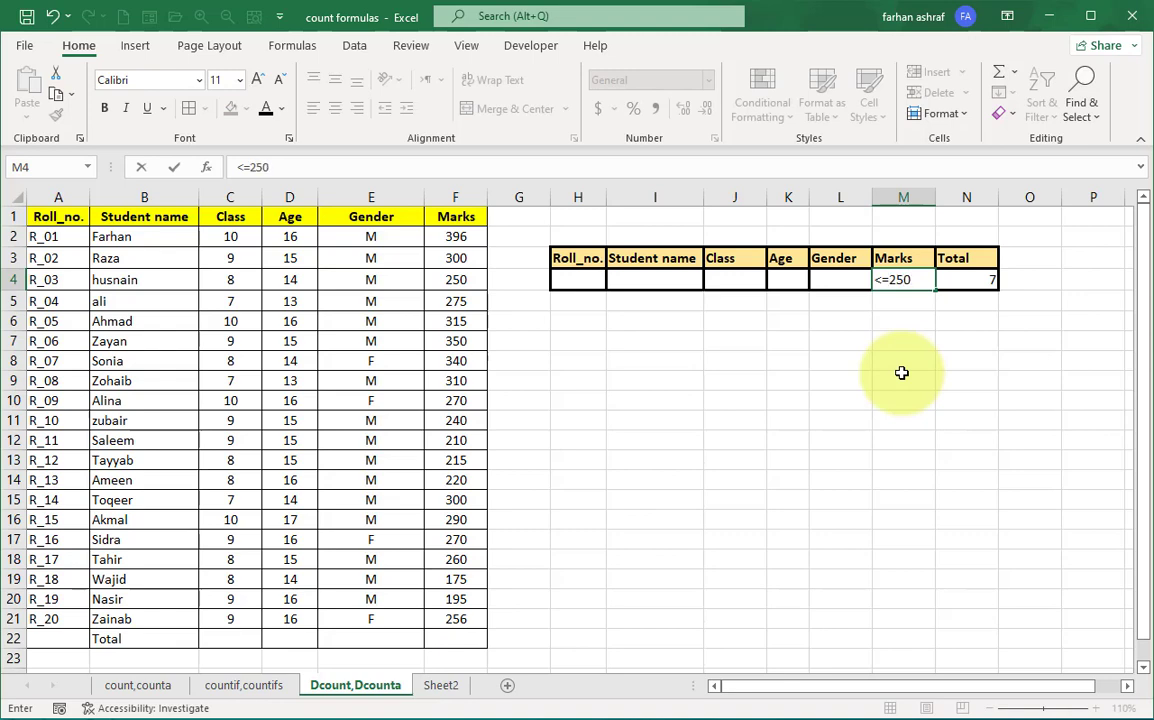
pyautogui.press('Return')
pyautogui.press('Up')
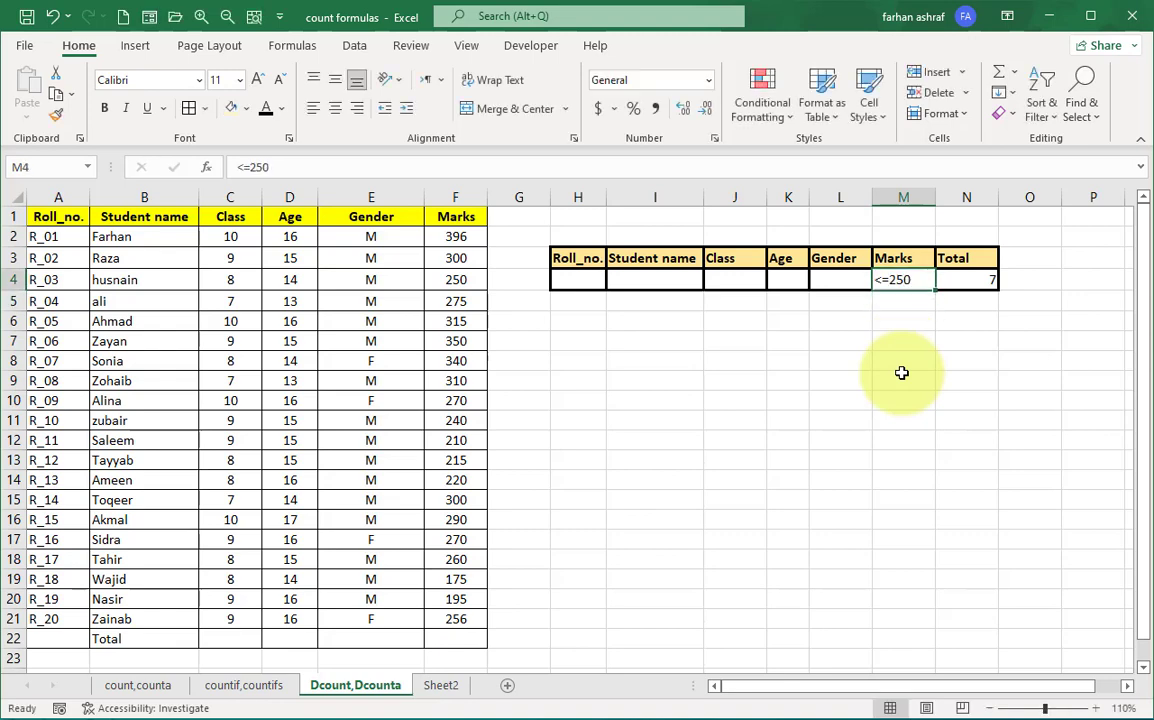
pyautogui.press('Up')
pyautogui.press('Down')
pyautogui.write('>250')
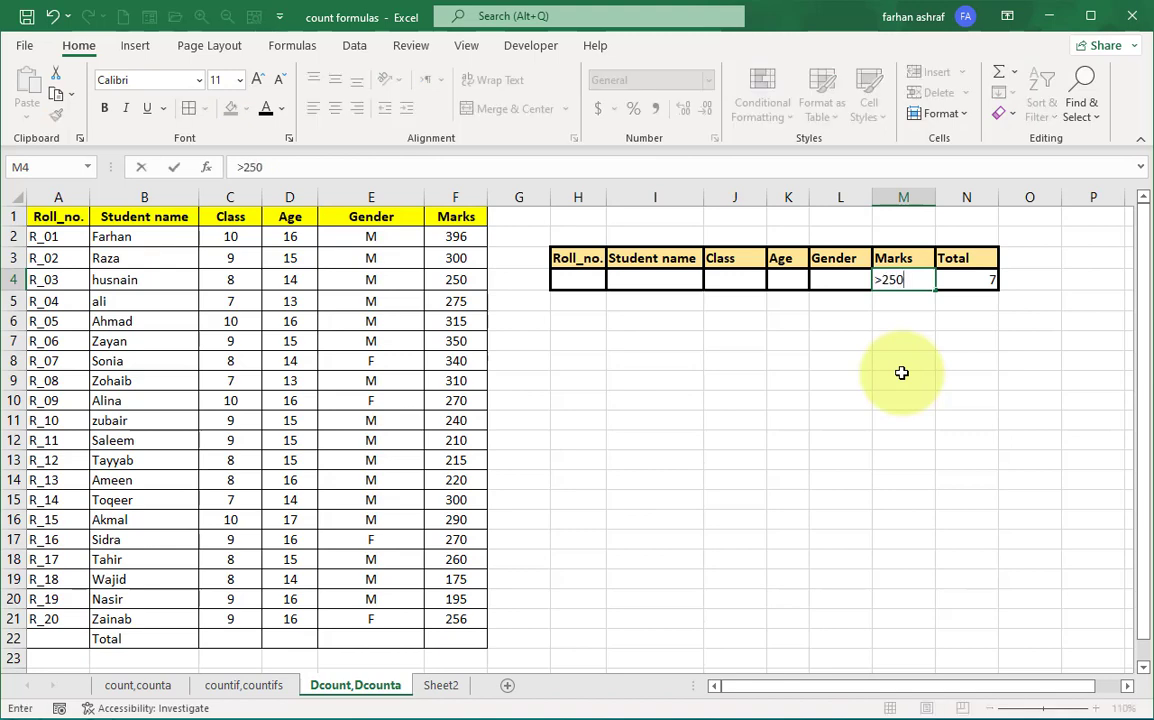
pyautogui.press('Return')
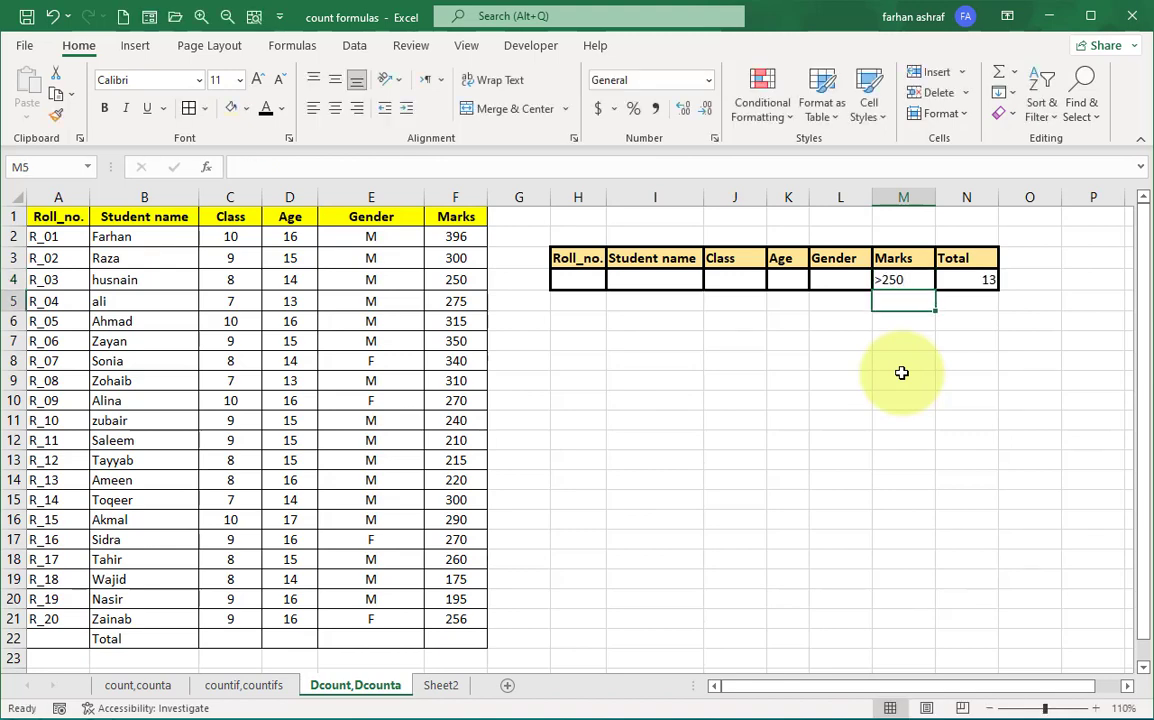
# - Combine the Marks criterion with an Age criterion in K4, trying 15 and 16
pyautogui.press('Up')
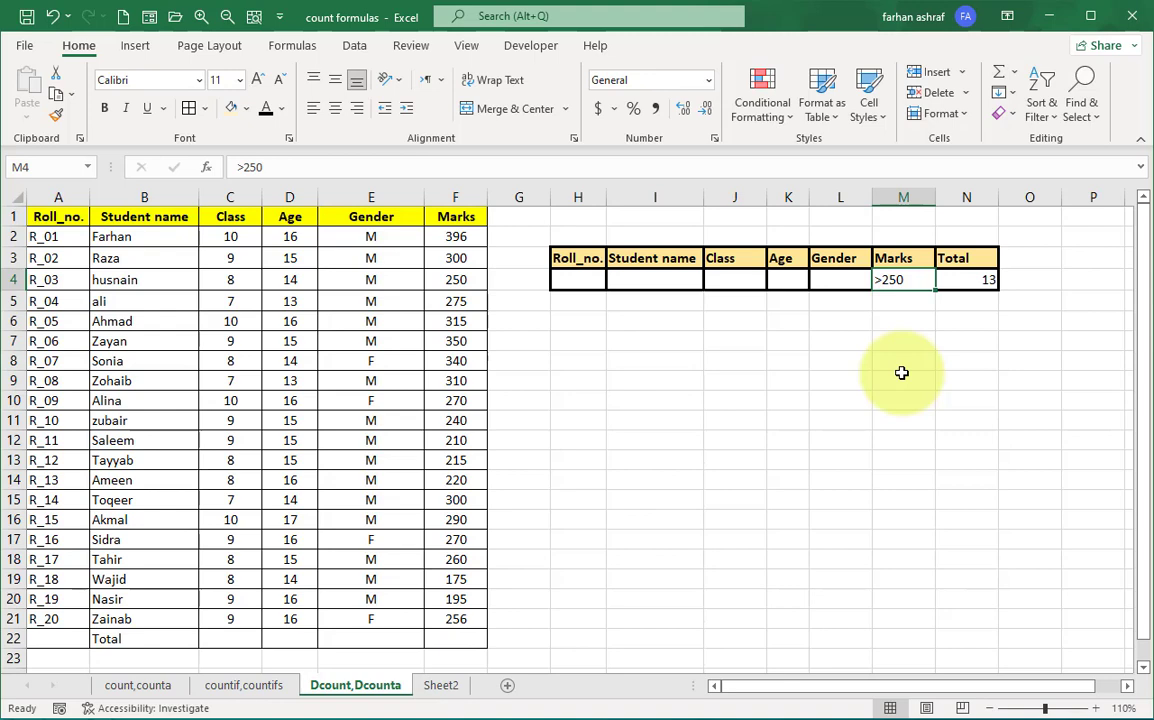
pyautogui.press('Left')
pyautogui.press('Left')
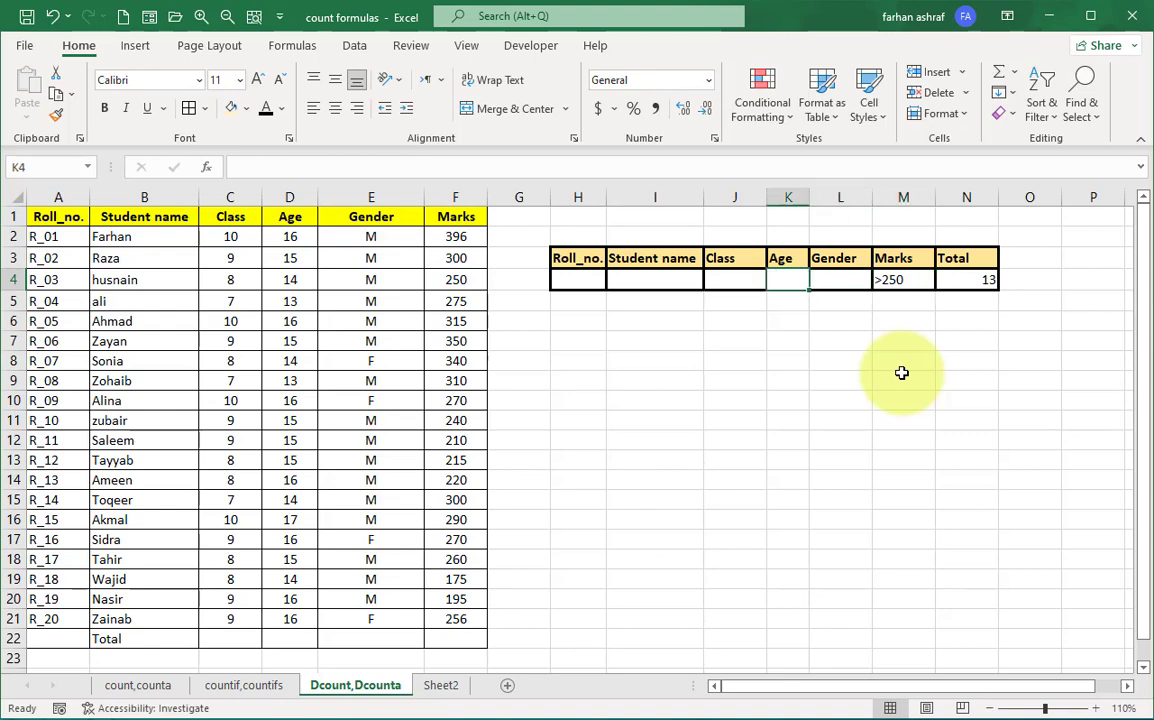
pyautogui.write('15')
pyautogui.press('Return')
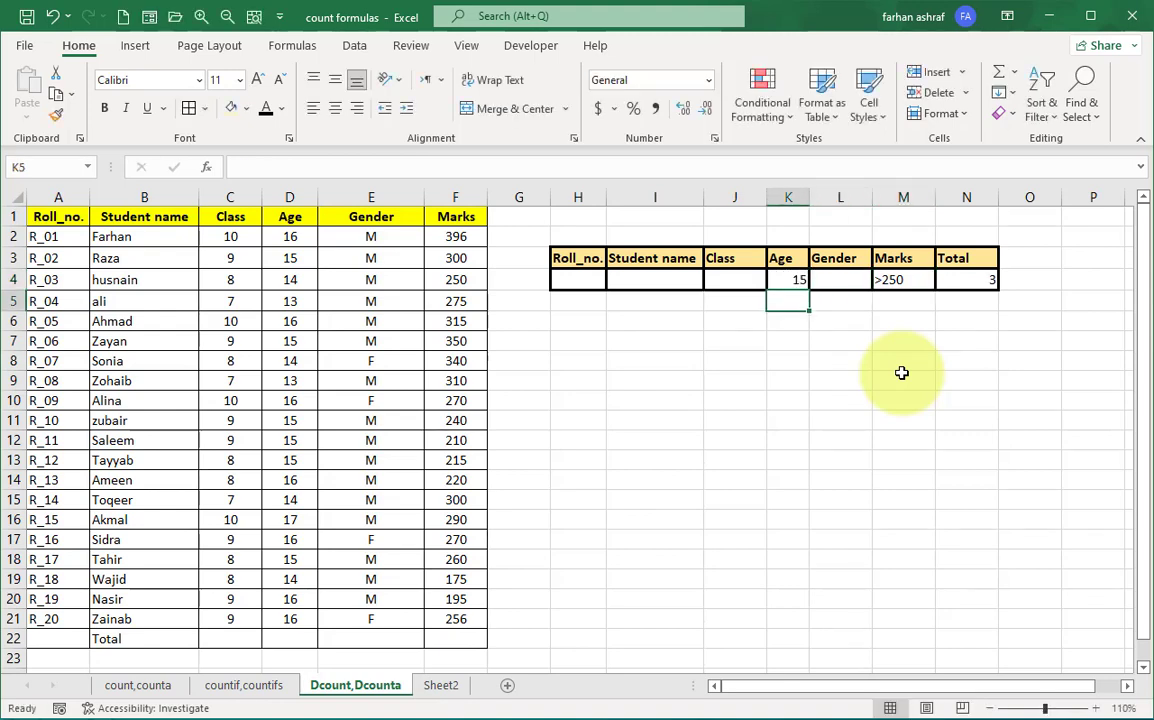
pyautogui.press('Up')
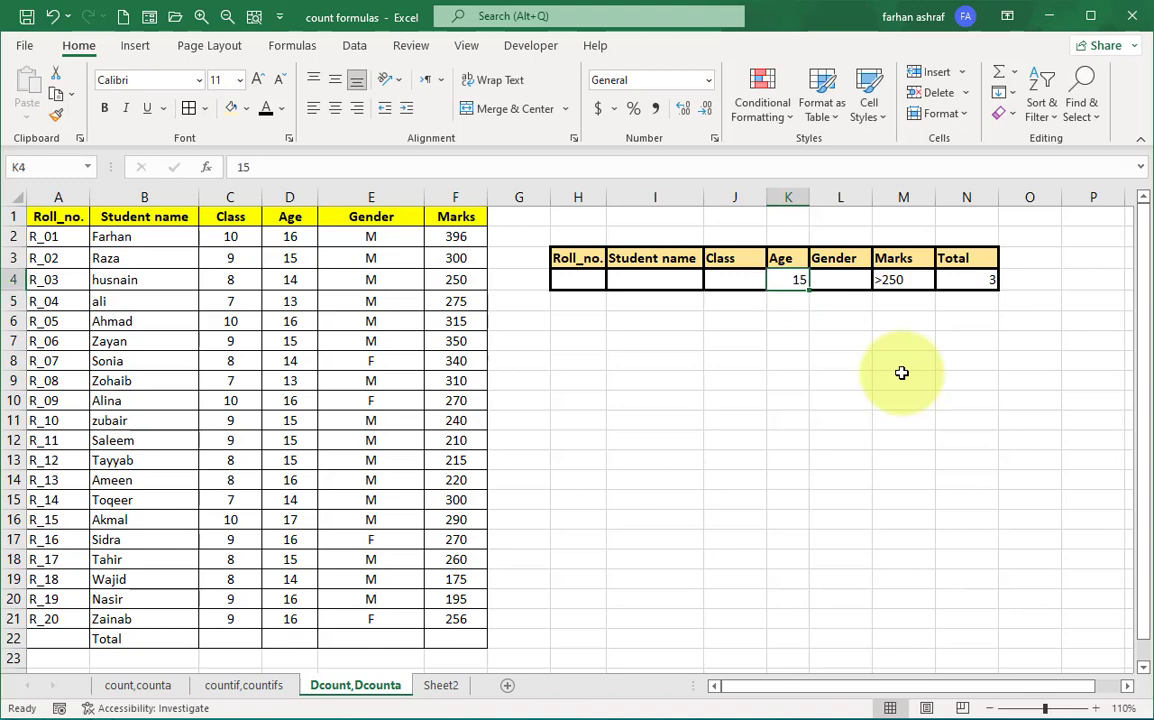
pyautogui.write('16')
pyautogui.press('Return')
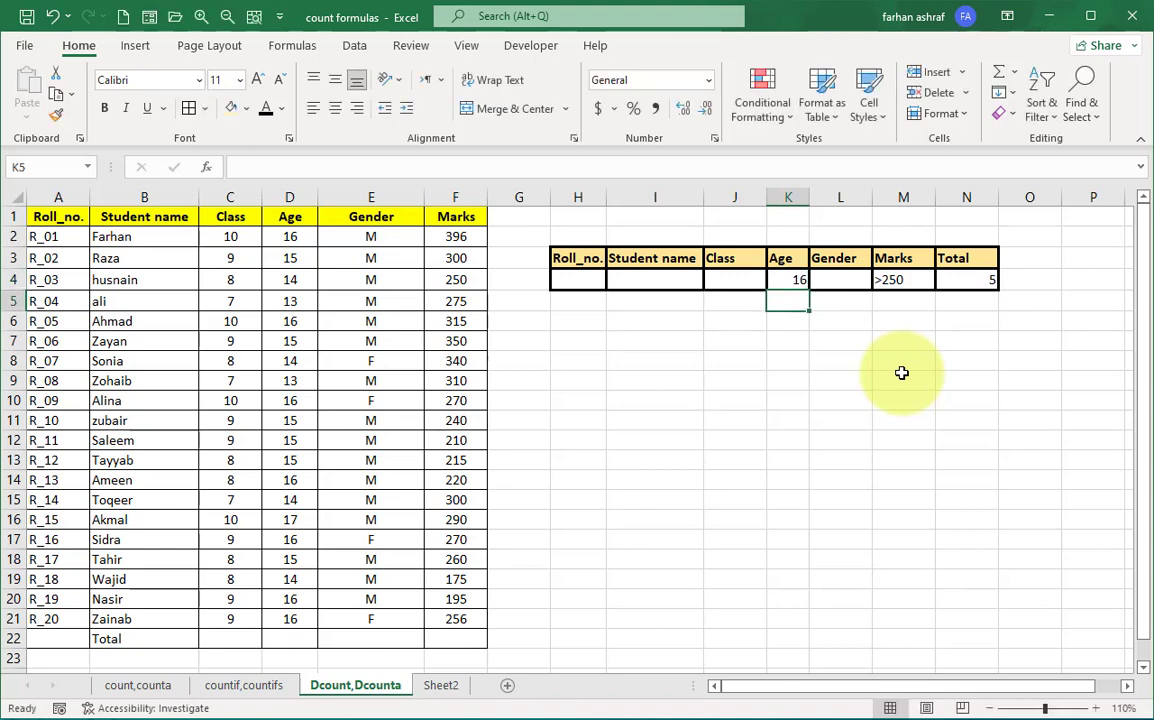
# - Try <15 as the Age criterion in K4, and set the criteria to Class 10 and Age 16
pyautogui.press('Up')
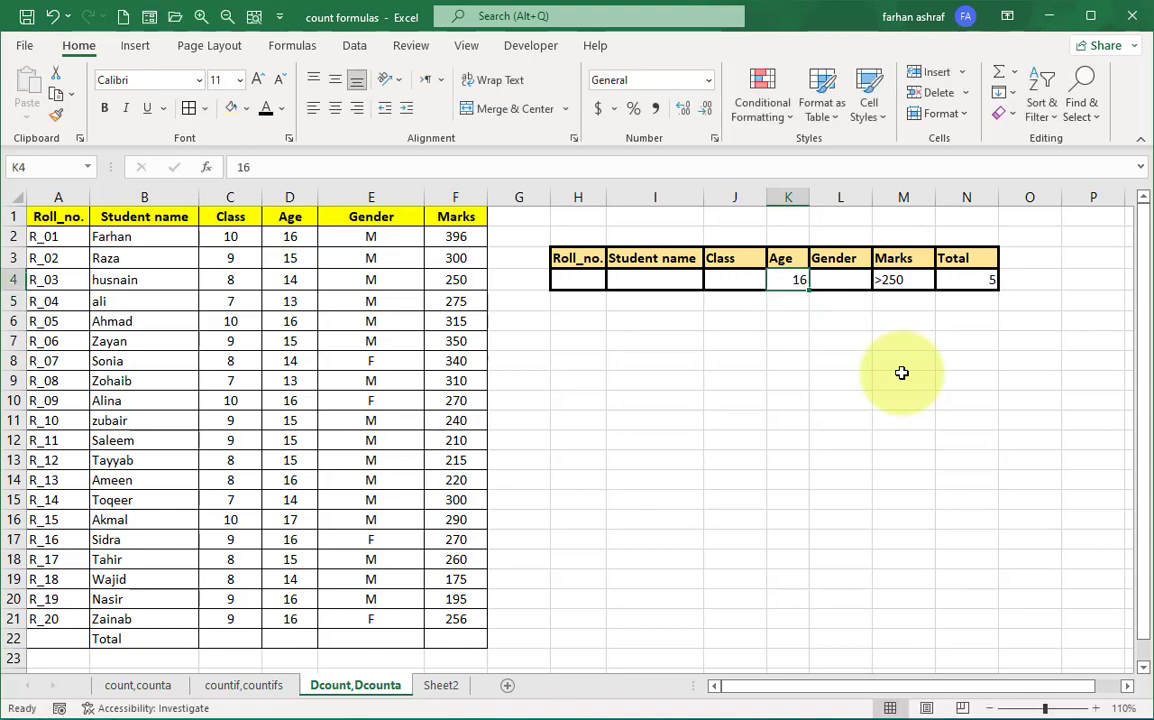
pyautogui.write('<')
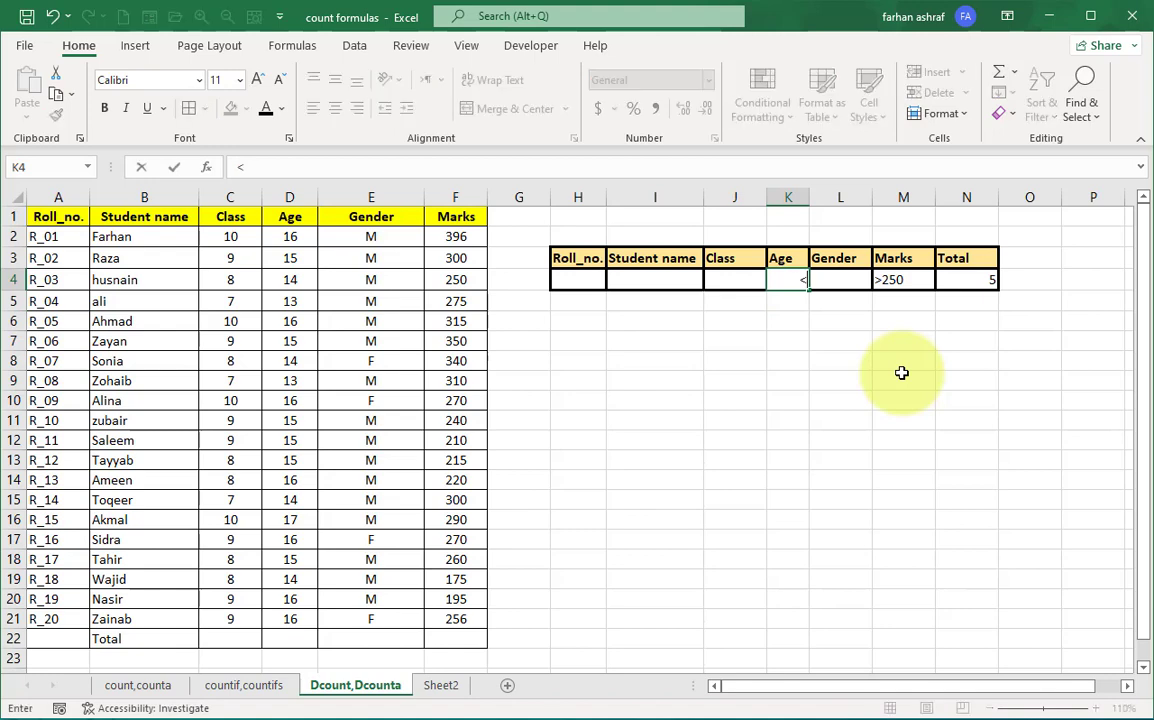
pyautogui.write('15')
pyautogui.press('Return')
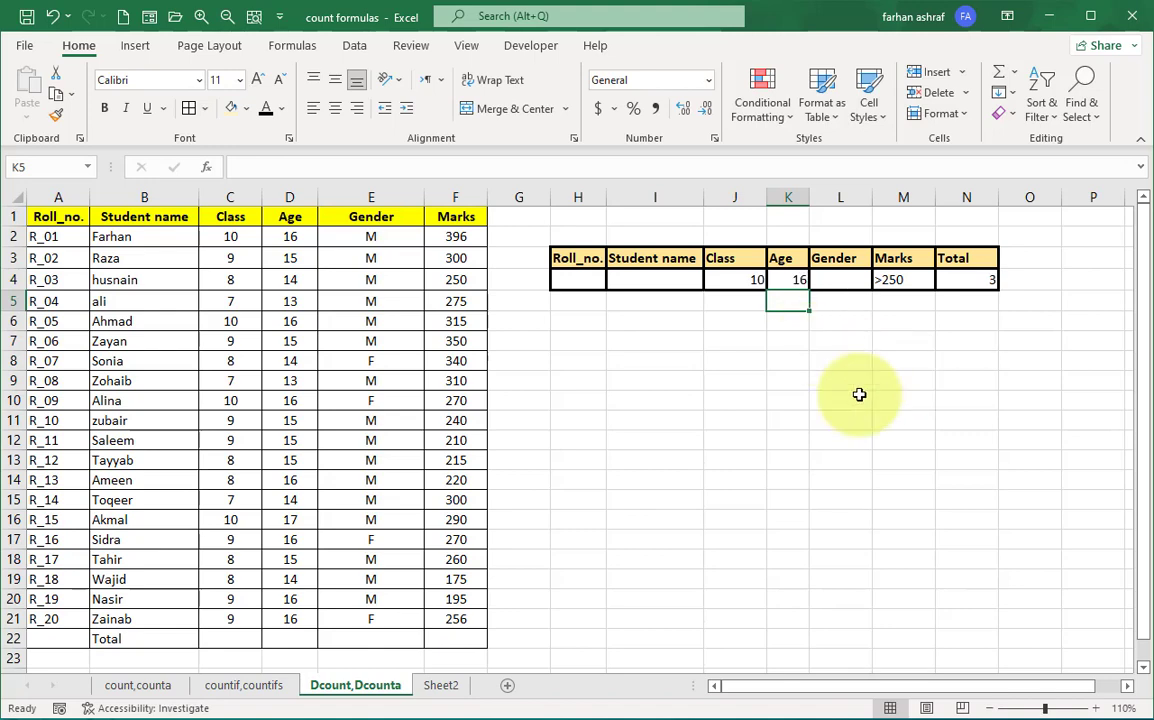
pyautogui.click(886, 463)
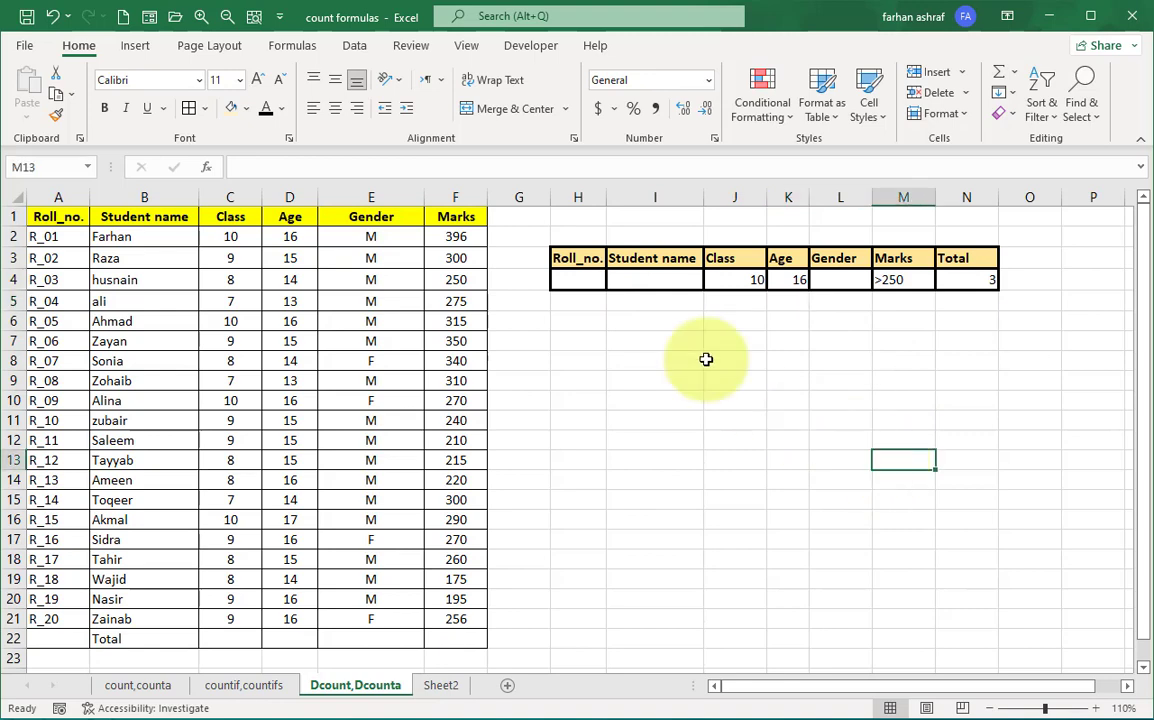
# - Change the Marks criterion in M4 to >=300
pyautogui.click(915, 281)
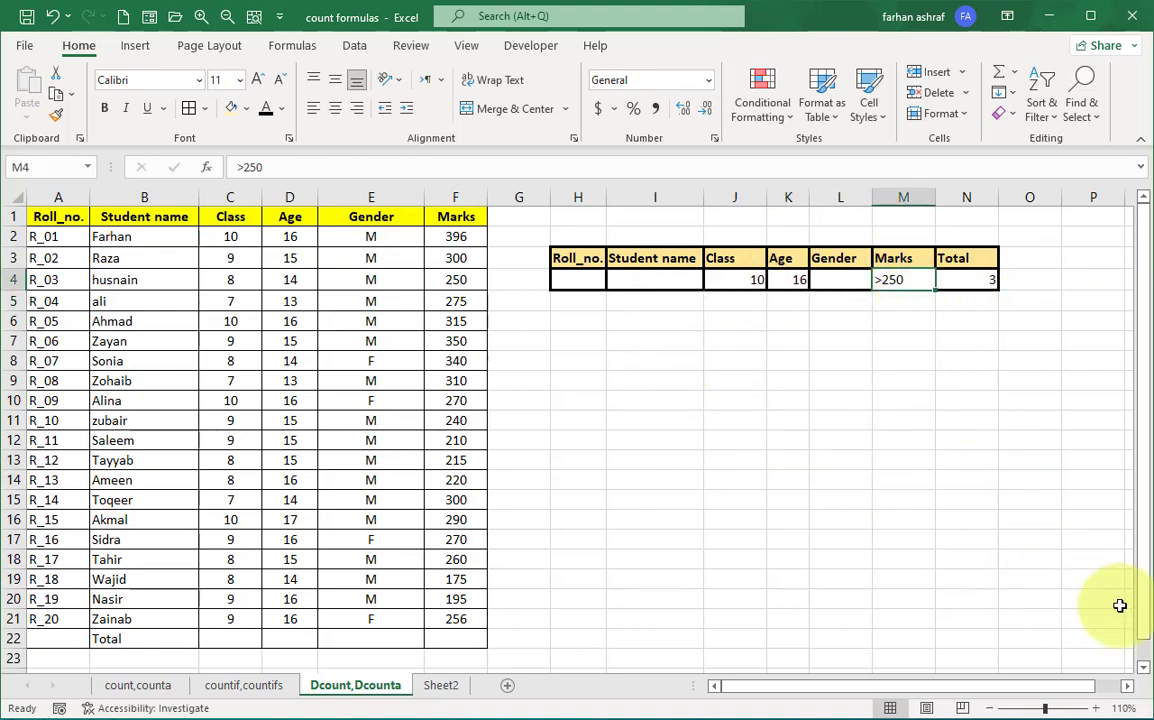
pyautogui.write('=')
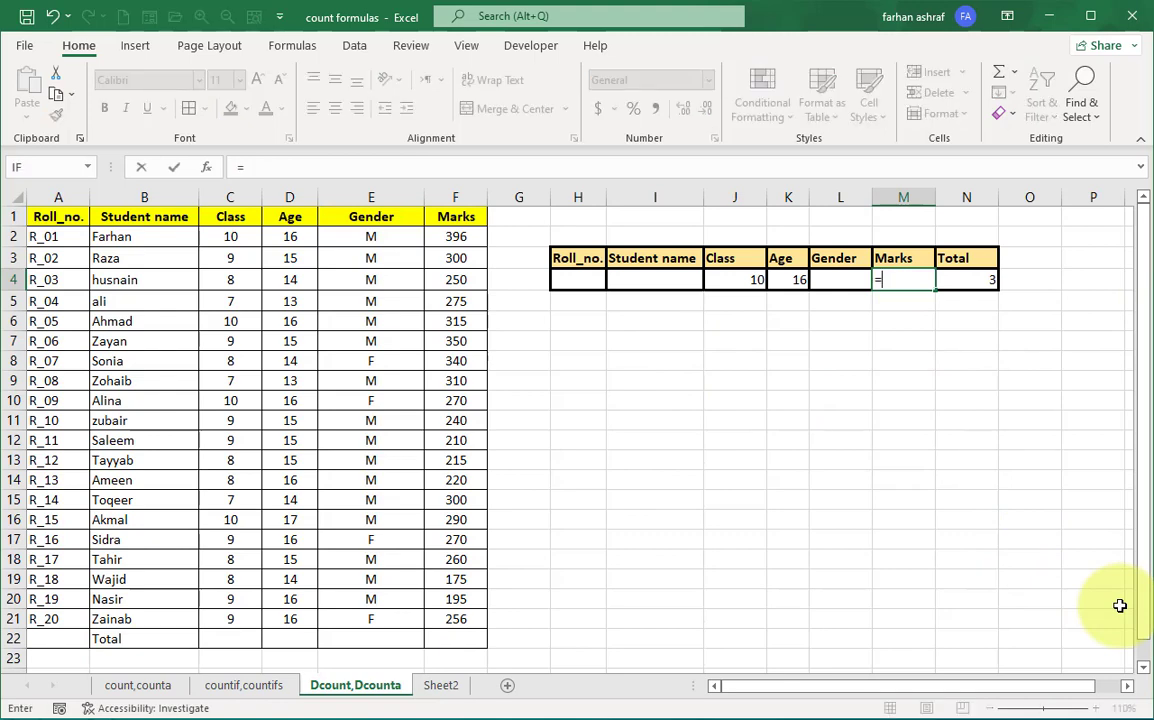
pyautogui.press('BackSpace')
pyautogui.write('>')
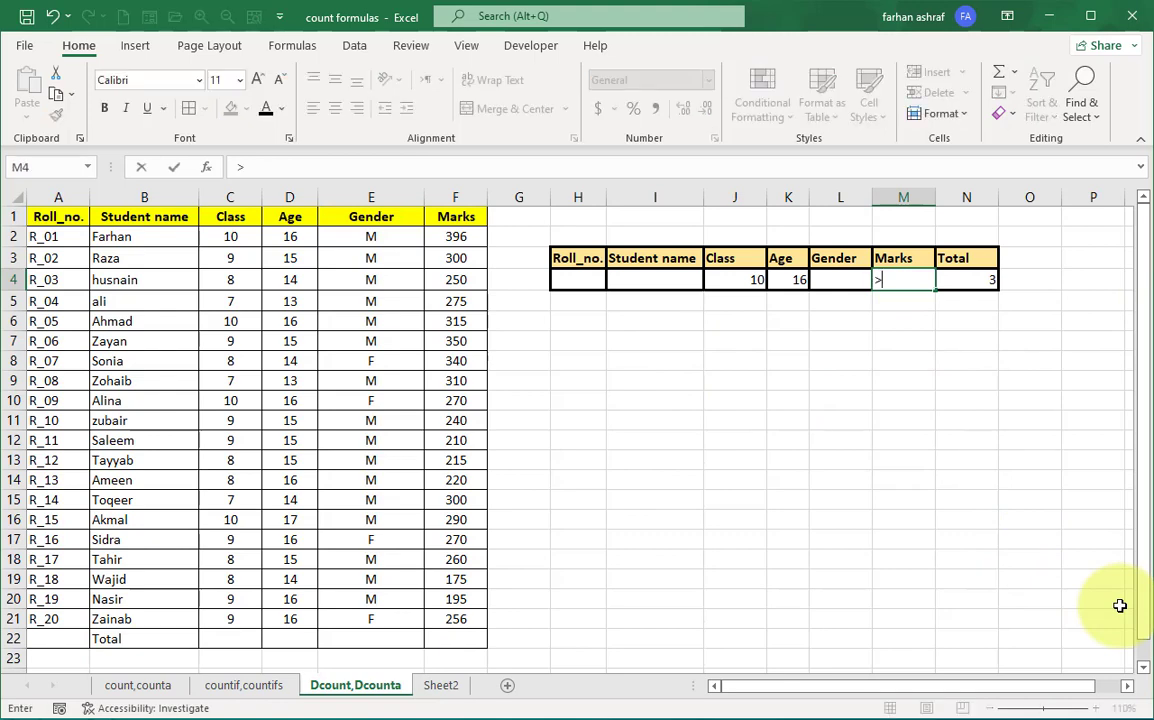
pyautogui.write('=300')
pyautogui.press('Return')
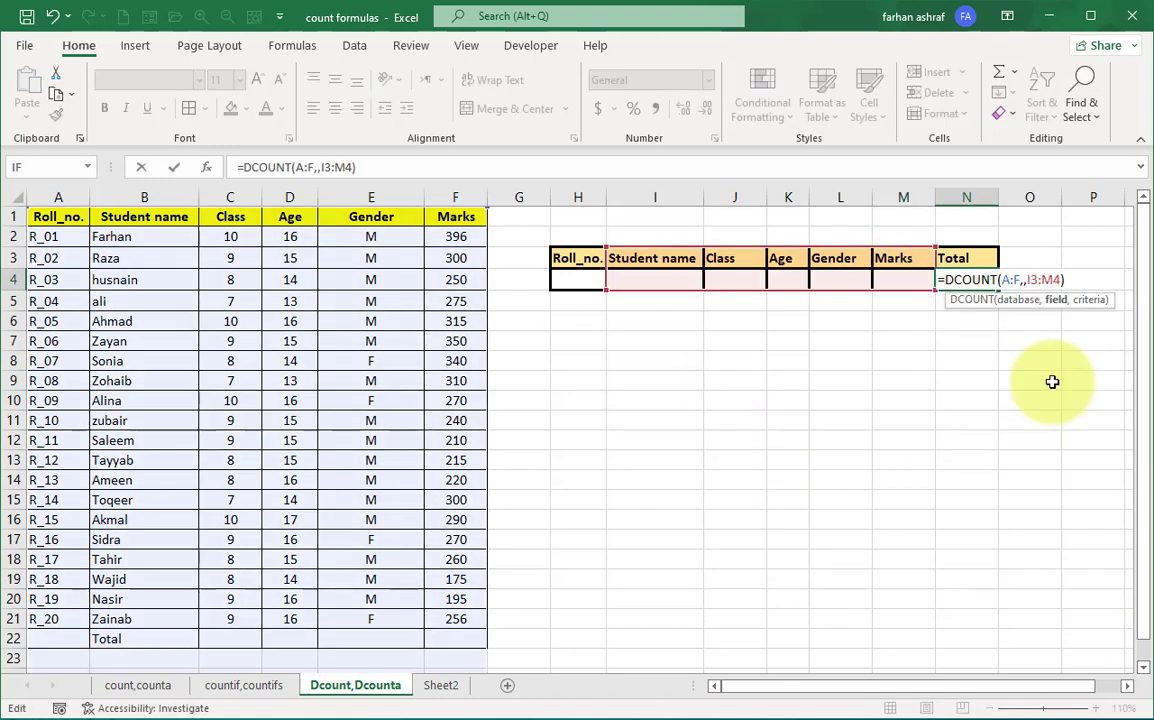
# - Set the field argument of the DCOUNT formula in N4 to the Gender header E1 and enter 10 as the Class criterion in J4
pyautogui.click(395, 217)
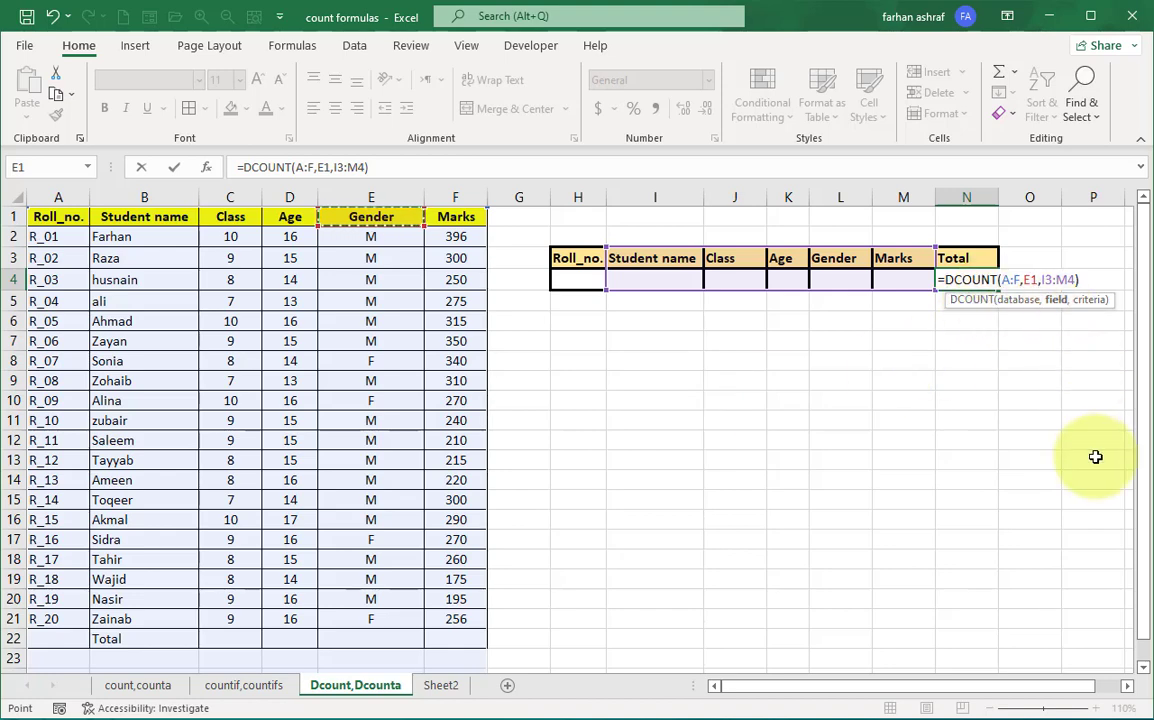
pyautogui.press('Return')
pyautogui.click(755, 280)
pyautogui.write('10')
pyautogui.hotkey('ctrl', 'Return')
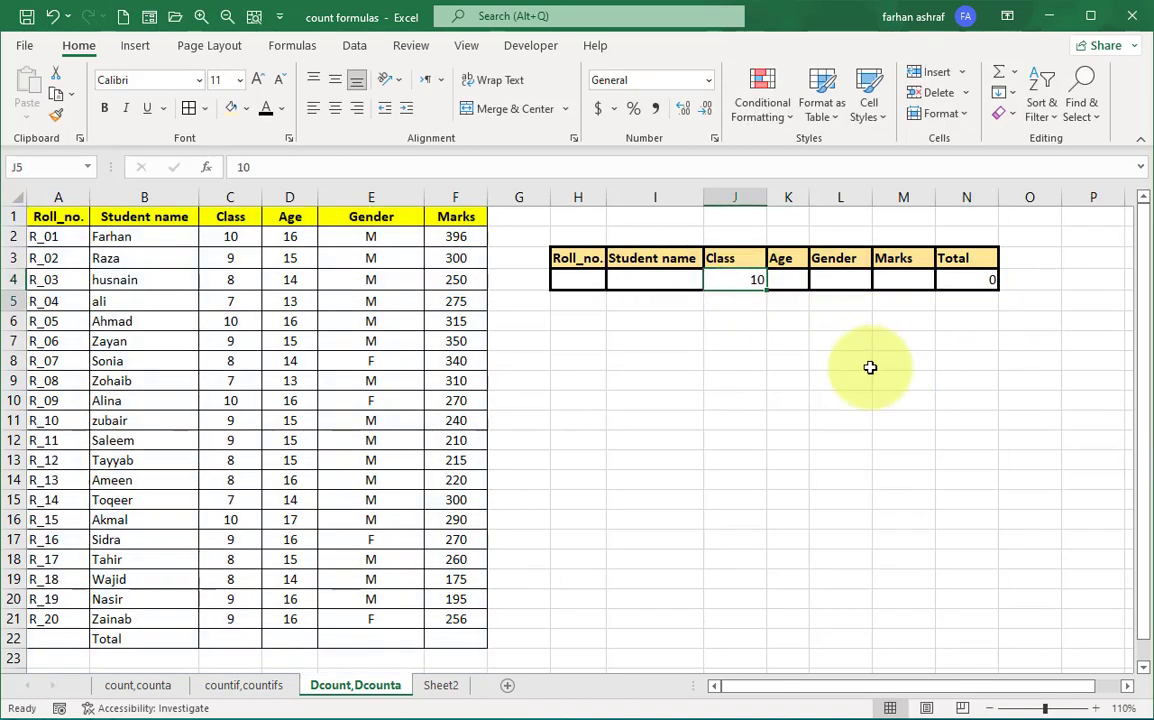
# - Try 15 as the Age criterion in K4 and replace it with 16
pyautogui.click(795, 281)
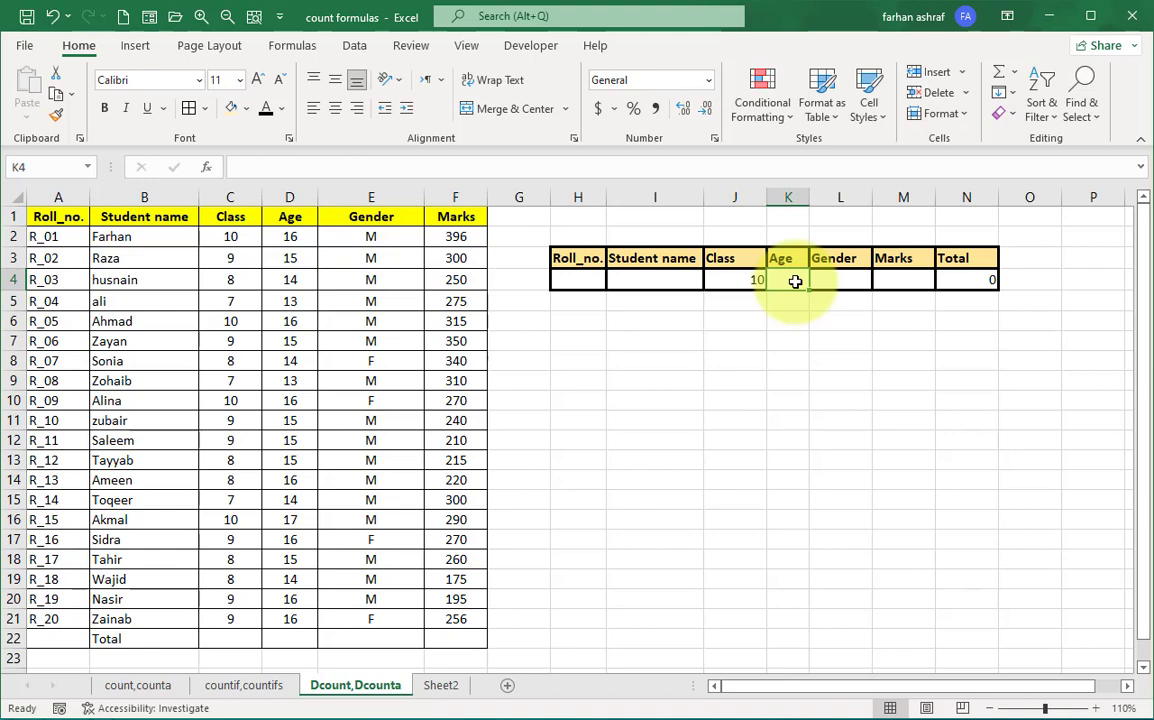
pyautogui.write('15')
pyautogui.press('Return')
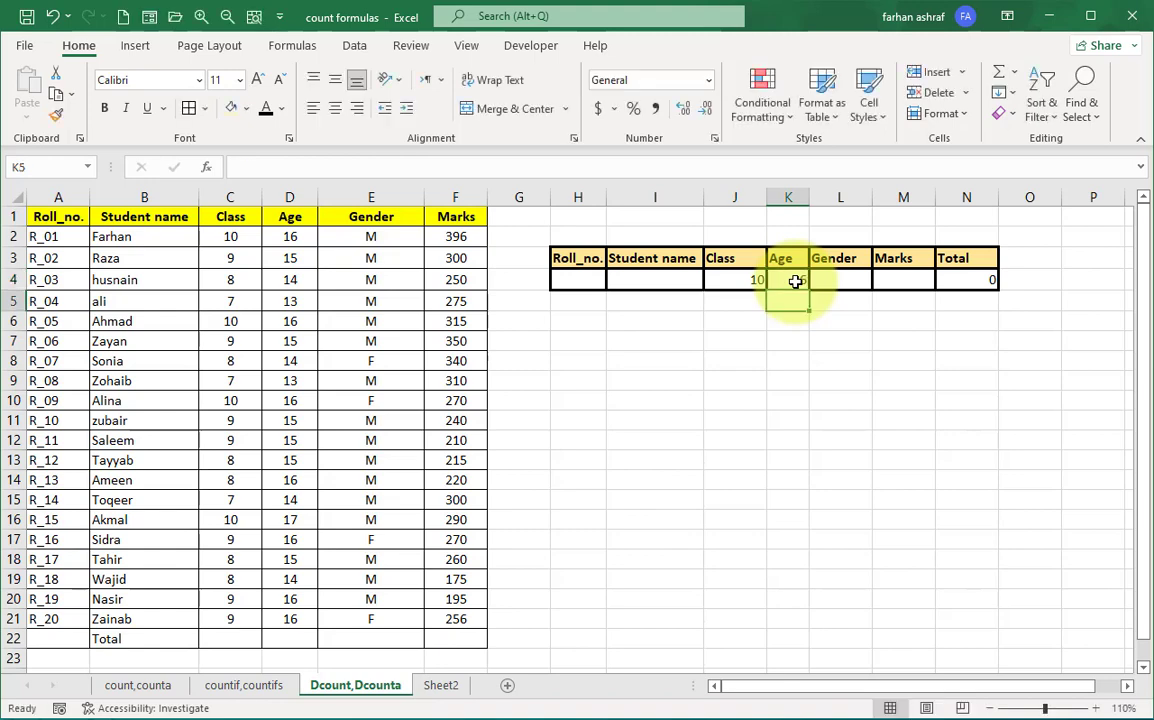
pyautogui.click(747, 280)
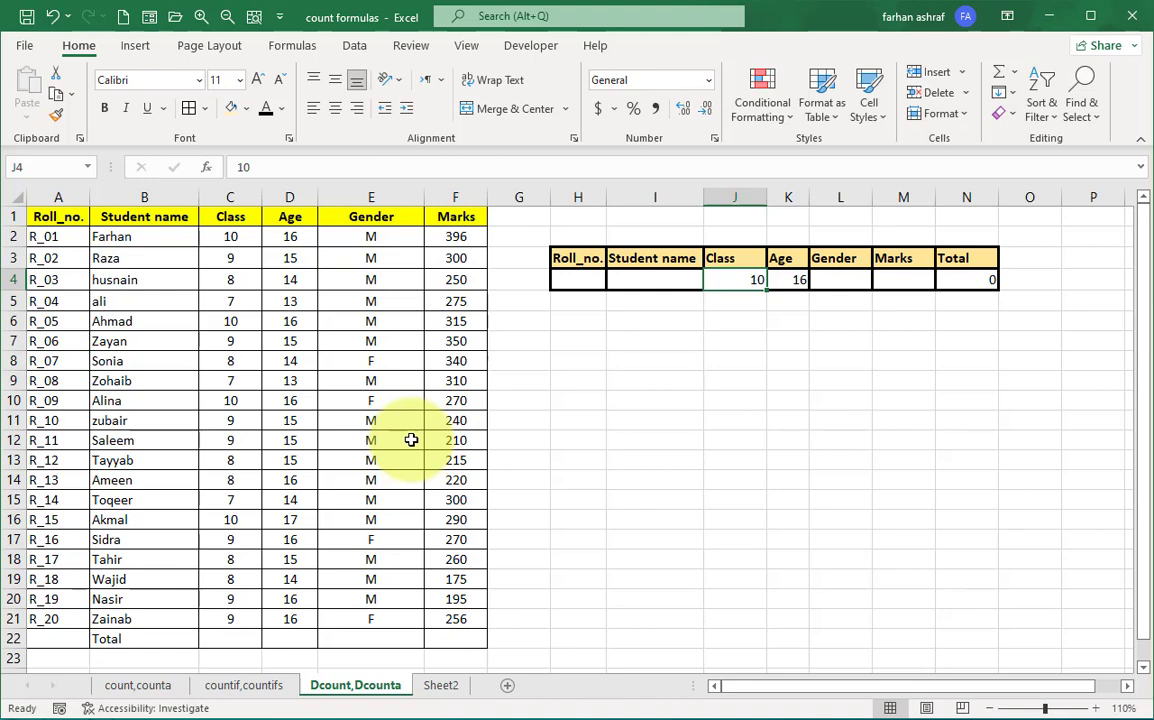
# - Change the function in the Total cell N4 to DCOUNTA, giving =DCOUNTA(A:F,E1,I3:M4)
pyautogui.doubleClick(966, 279)
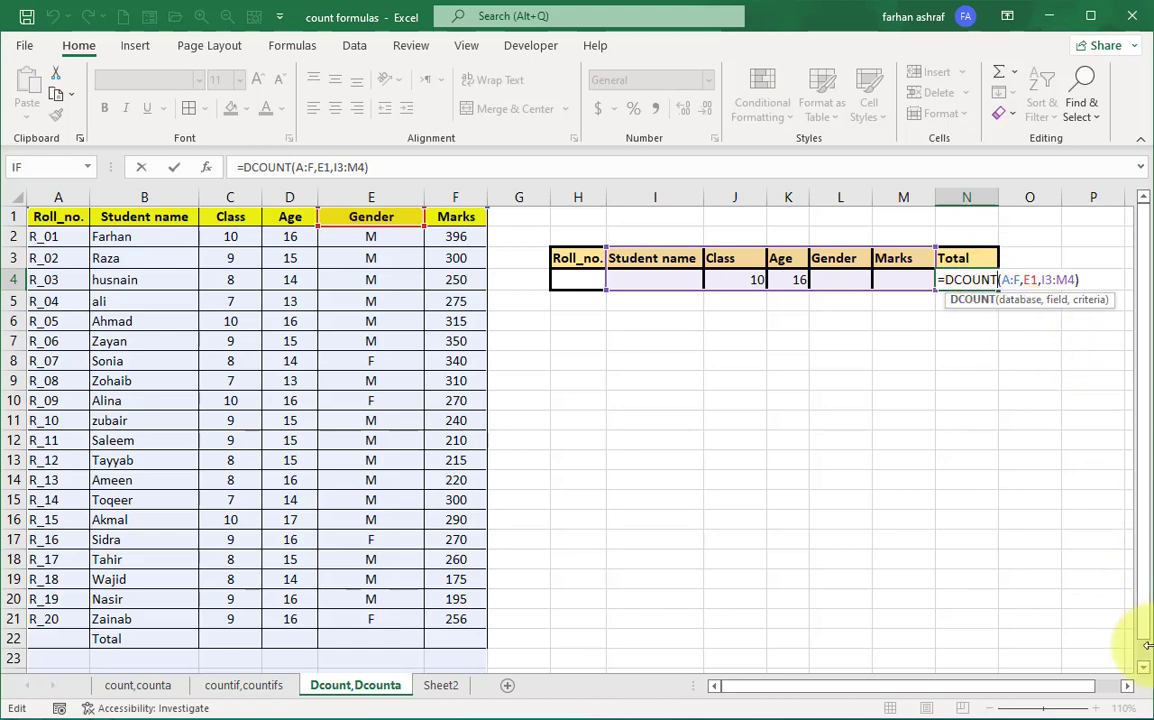
pyautogui.write('A')
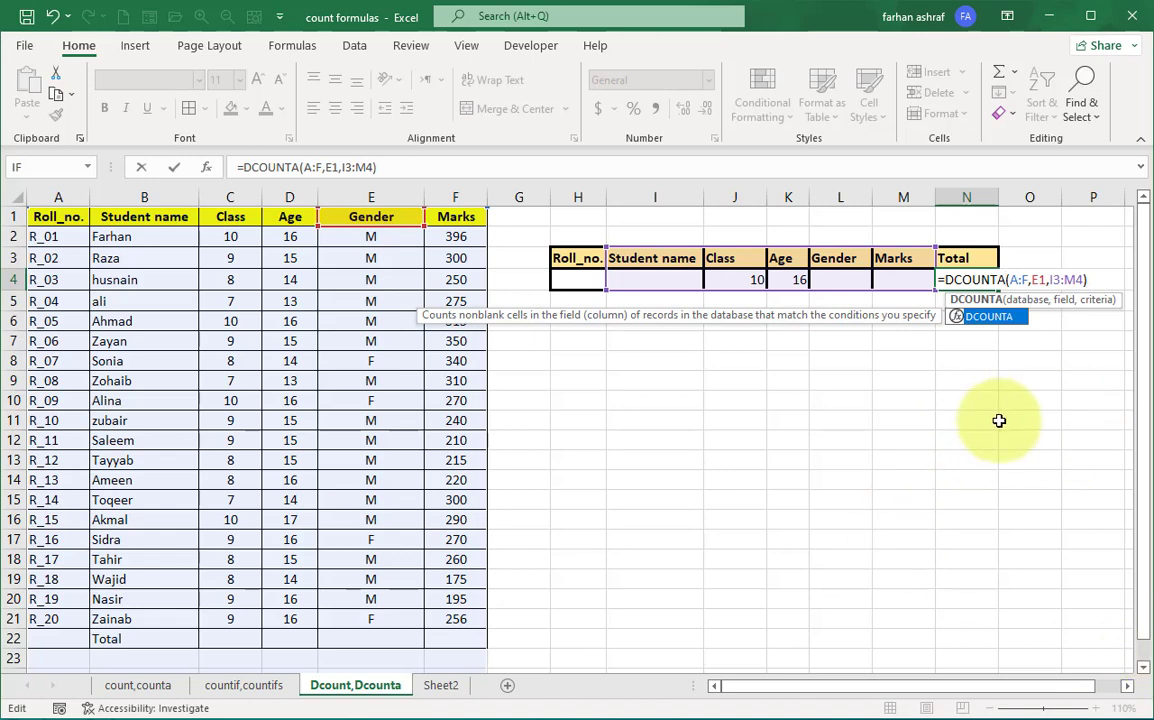
pyautogui.press('Return')
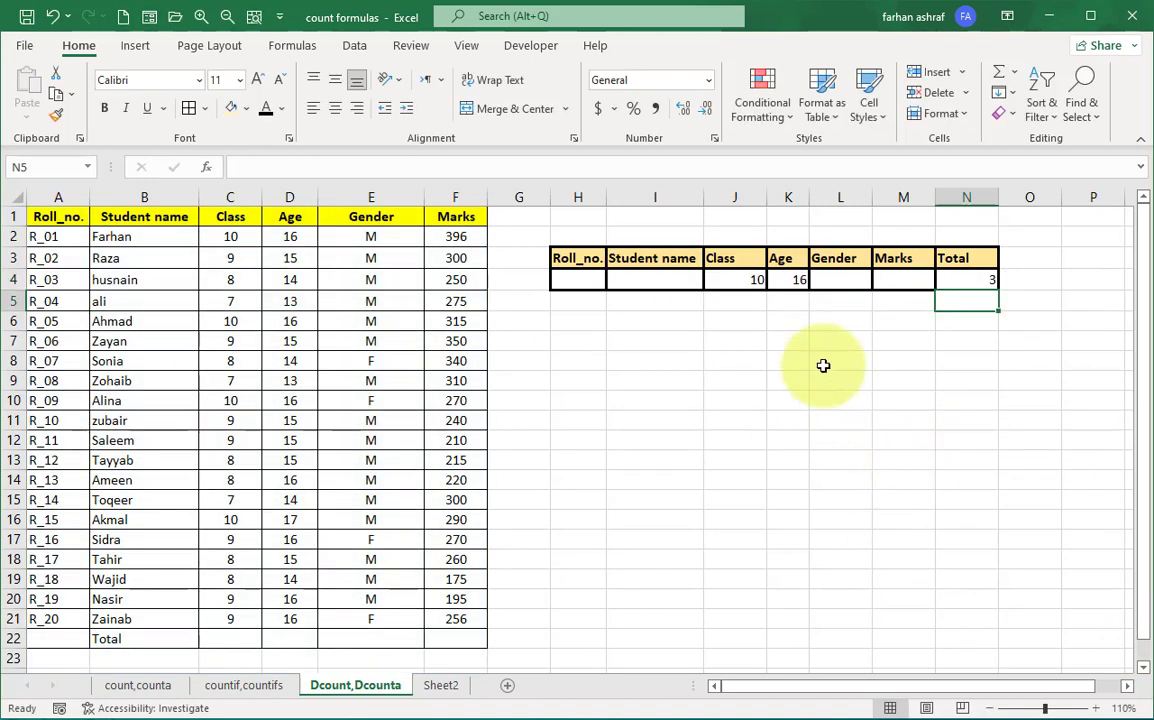
# - Clear the Class and Age criteria in J4 and K4, and enter 9 as the Class criterion
pyautogui.click(757, 285)
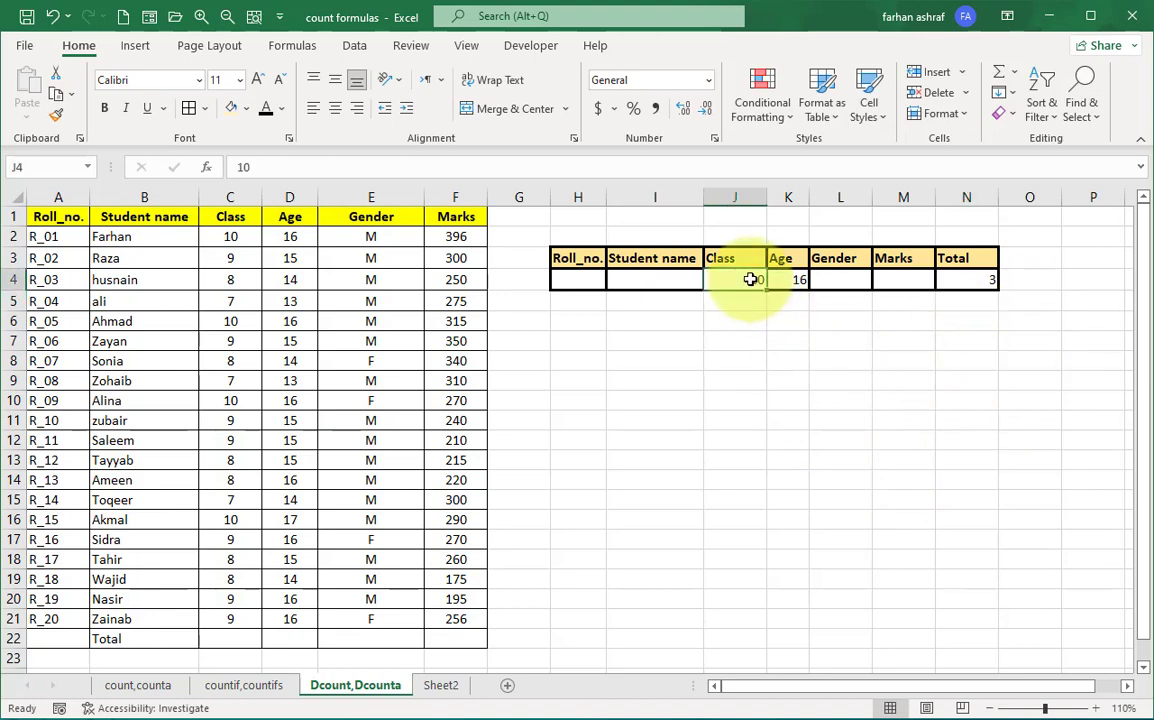
pyautogui.press('Delete')
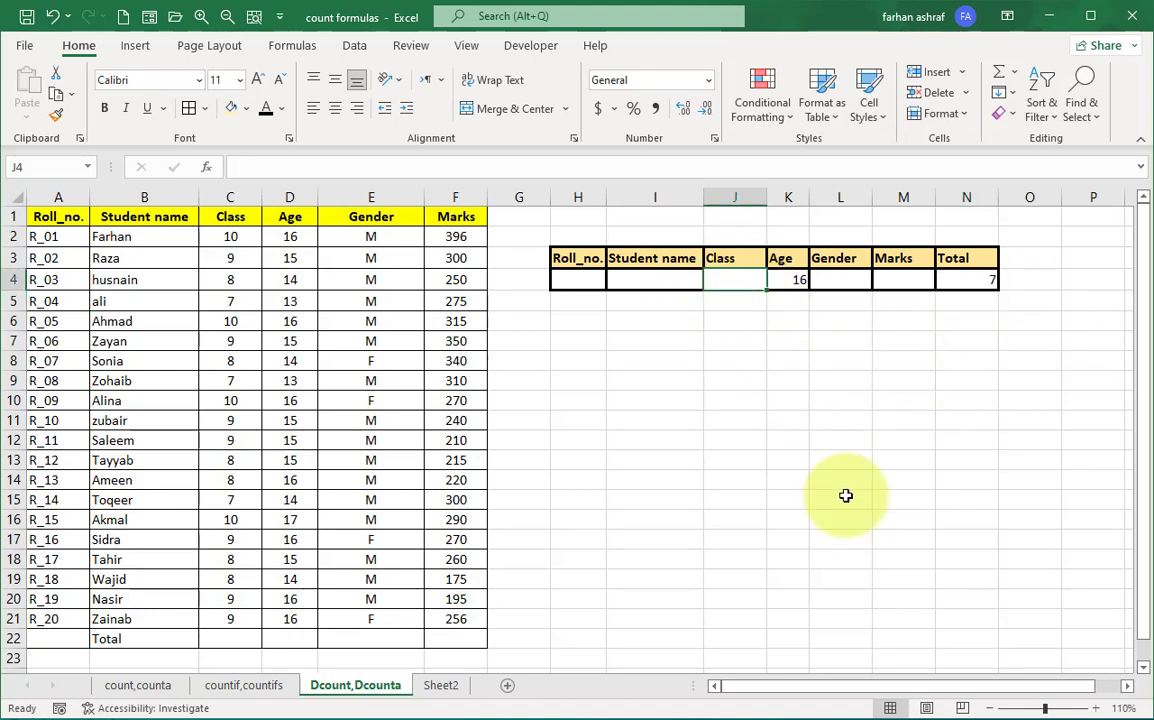
pyautogui.press('Right')
pyautogui.press('Delete')
pyautogui.press('Left')
pyautogui.write('9')
pyautogui.hotkey('ctrl', 'Return')
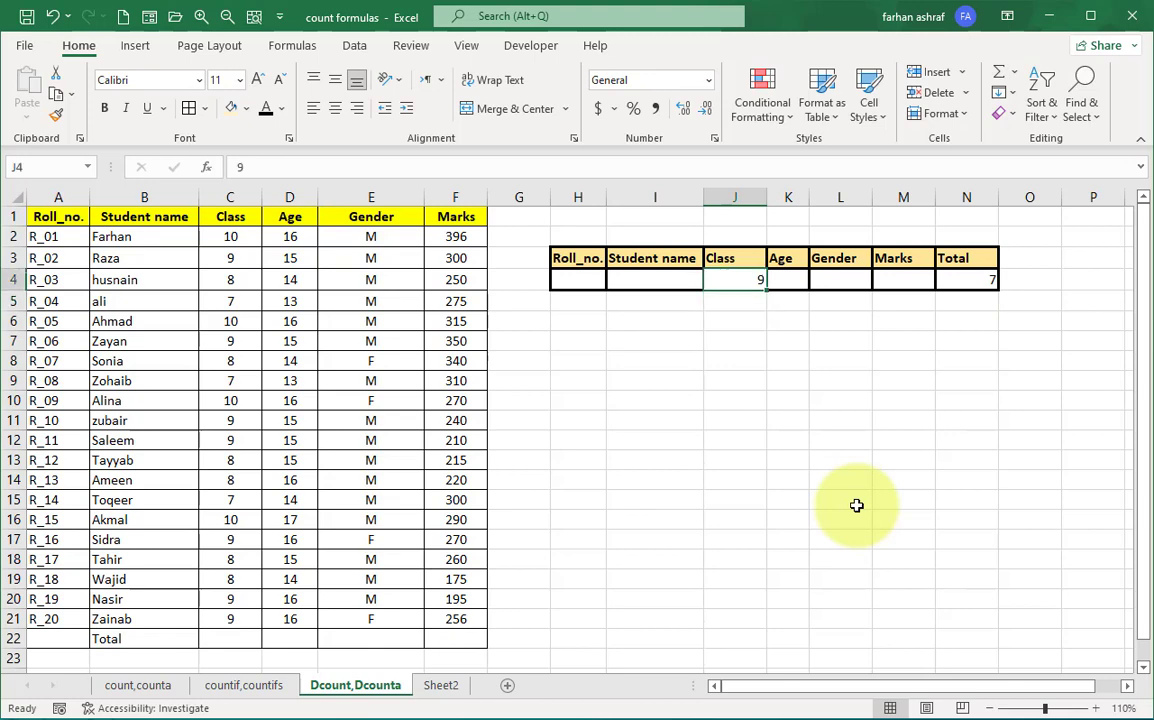
# - Enter 15 as the Age criterion in K4, and replace it with 16
pyautogui.press('Right')
pyautogui.write('15')
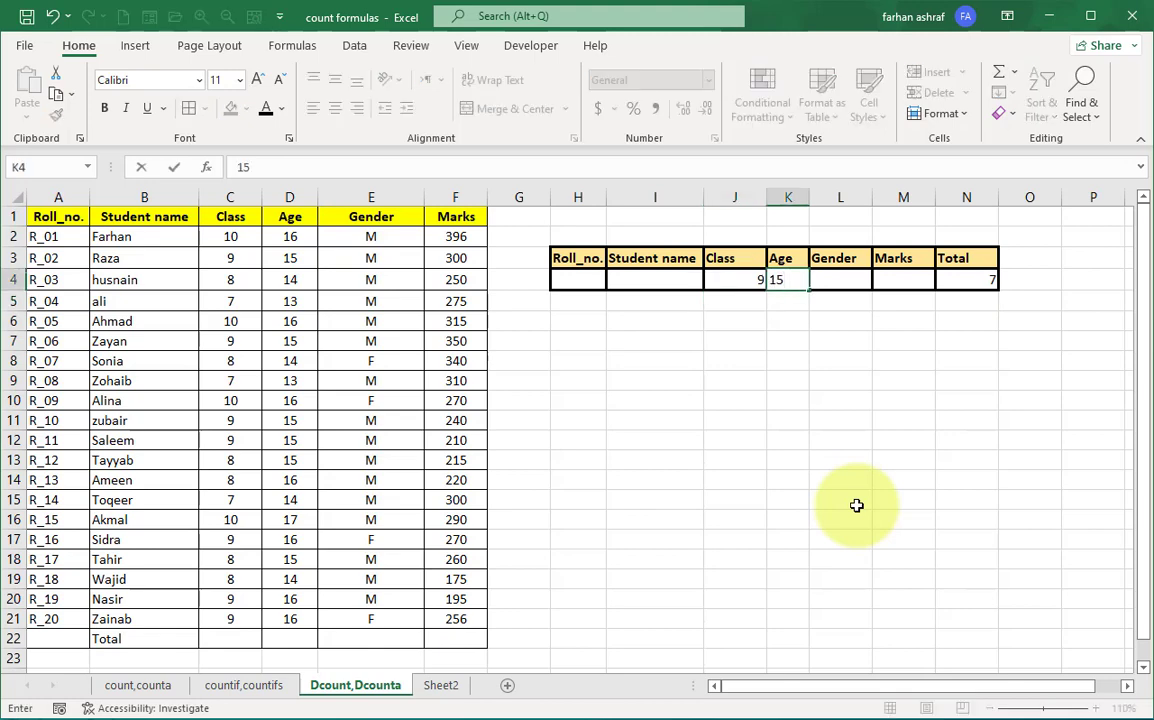
pyautogui.press('Return')
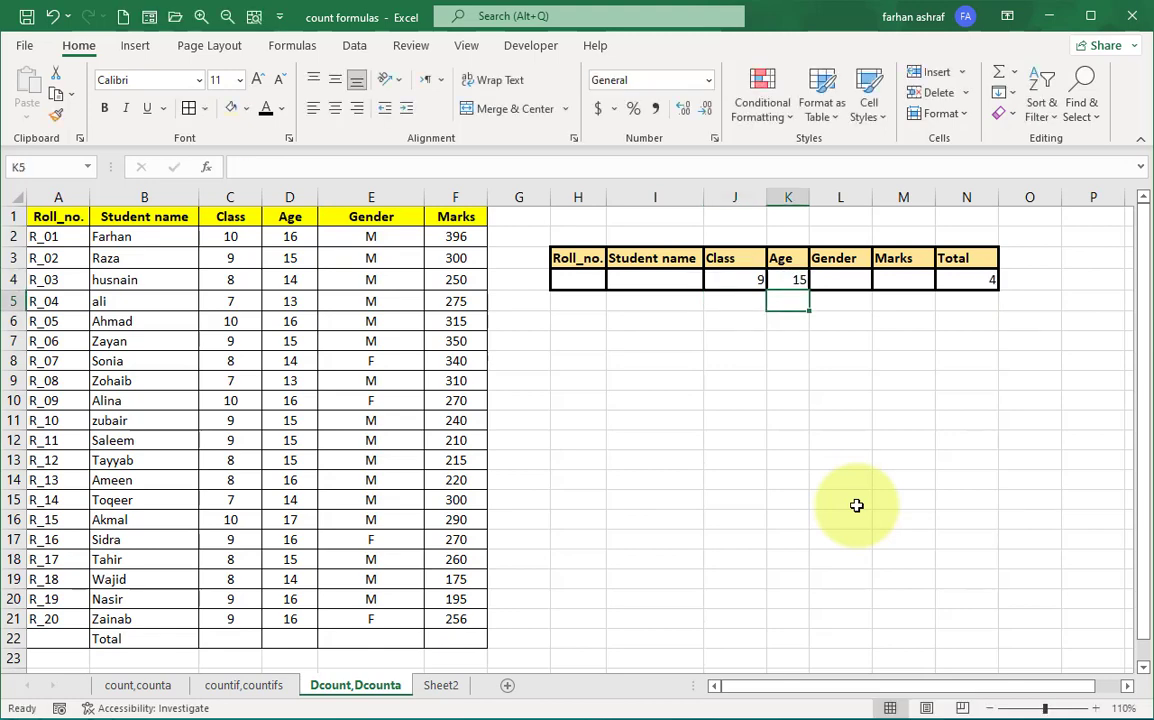
pyautogui.press('Up')
pyautogui.write('16')
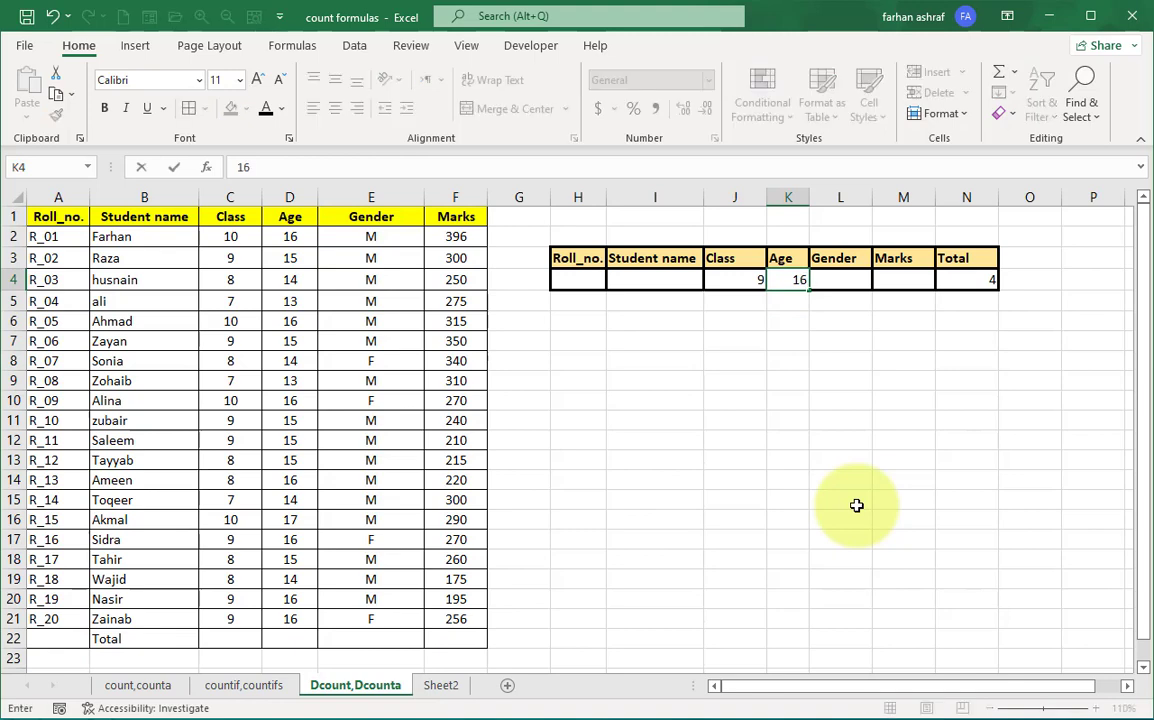
pyautogui.press('Return')
# - Enter >300 as the Marks criterion in M4
pyautogui.press('Up')
pyautogui.press('Right')
pyautogui.press('Right')
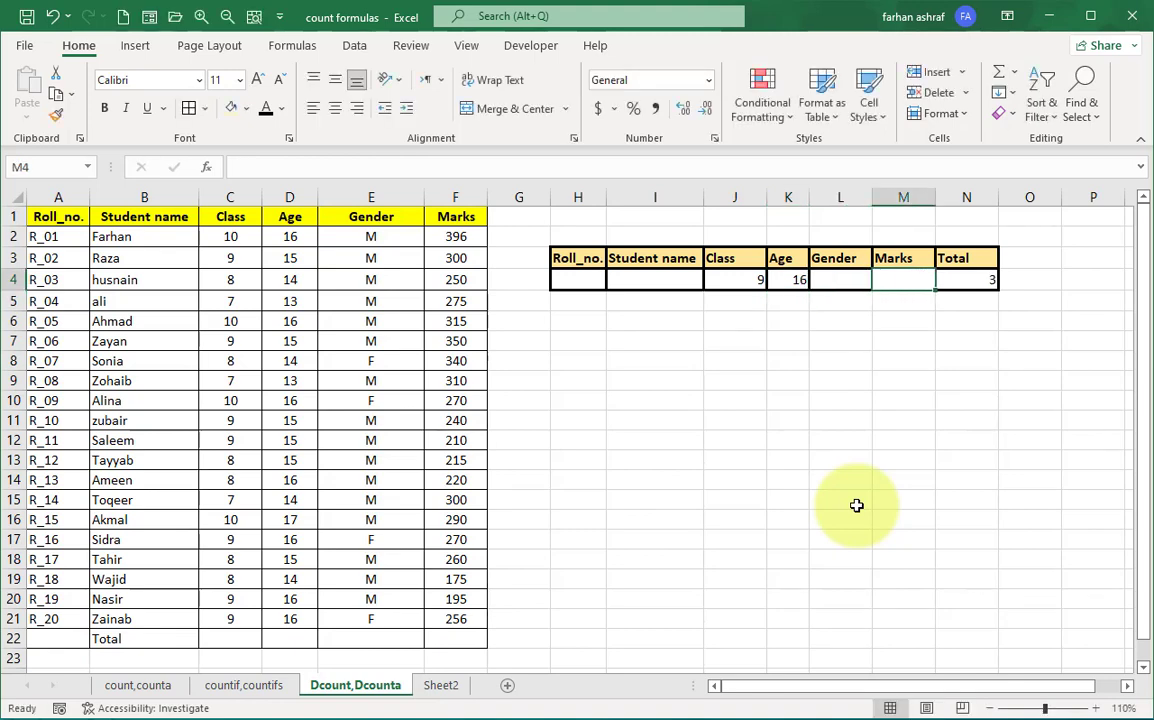
pyautogui.write('>300')
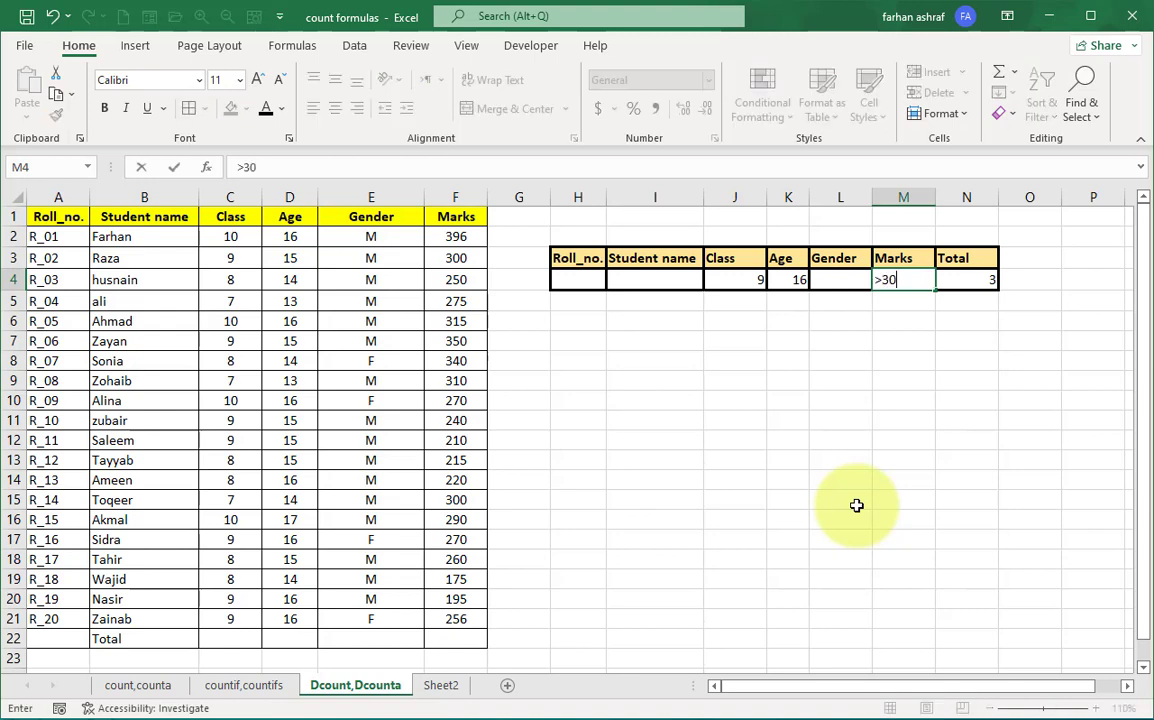
pyautogui.press('Return')
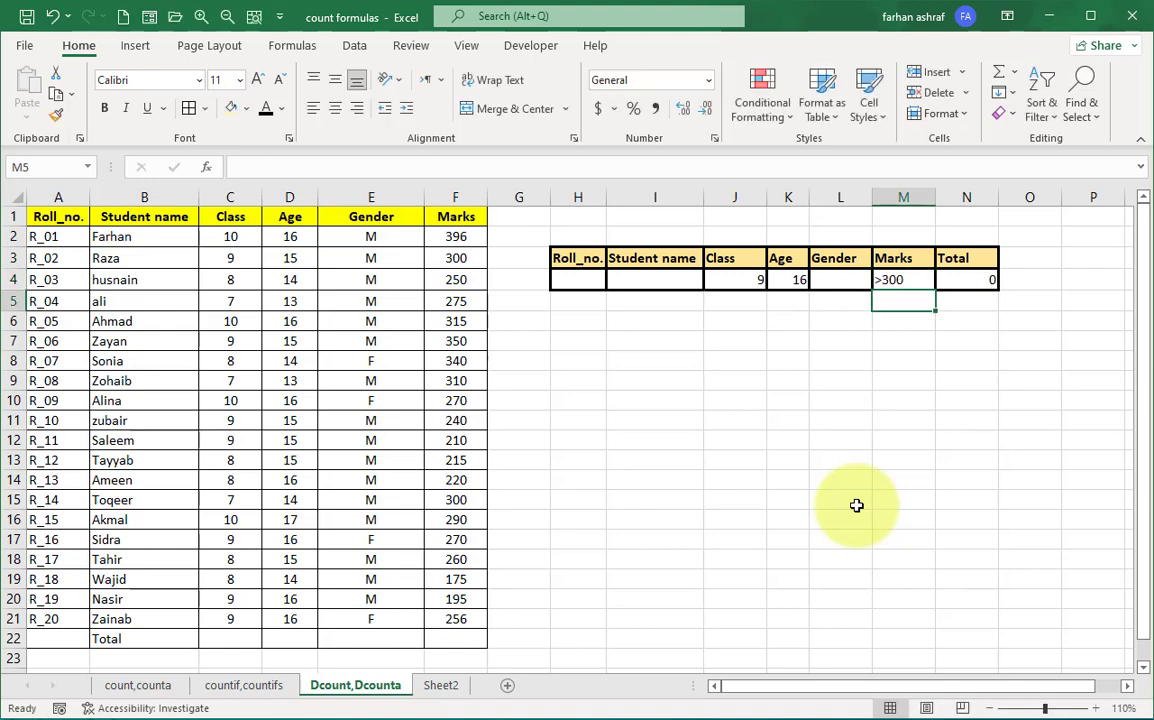
# - Change the Age criterion in K4 to 15
pyautogui.press('Up')
pyautogui.press('Left')
pyautogui.press('Left')
pyautogui.write('15')
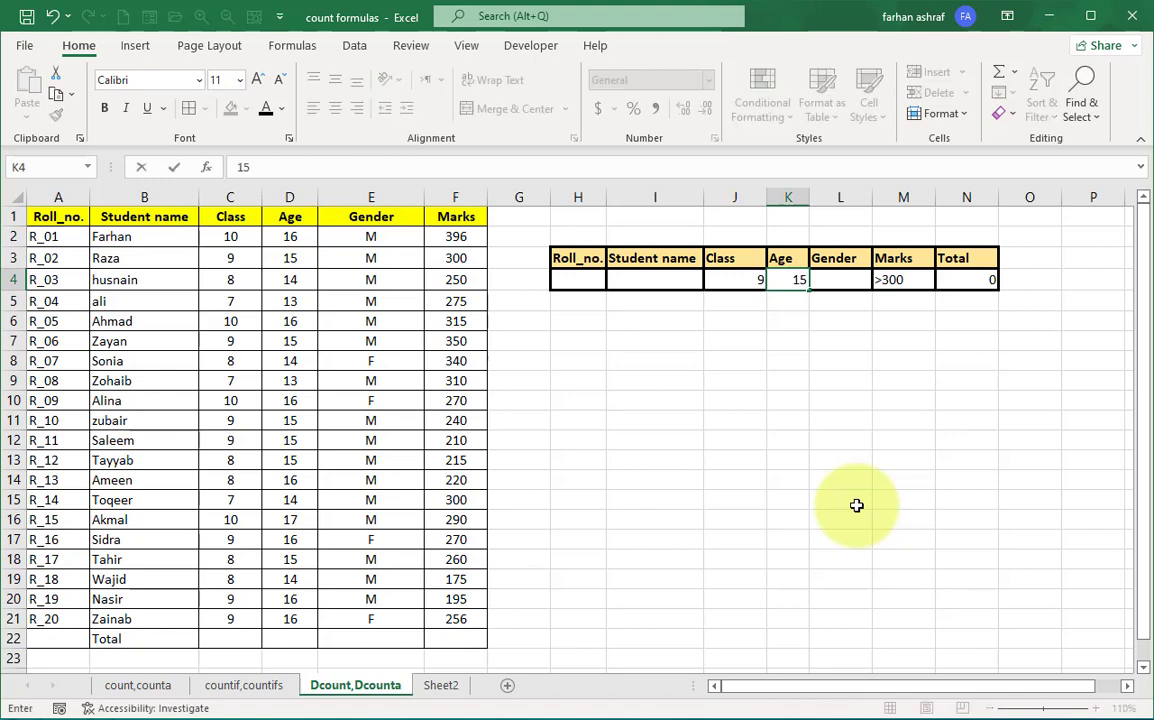
pyautogui.press('Return')
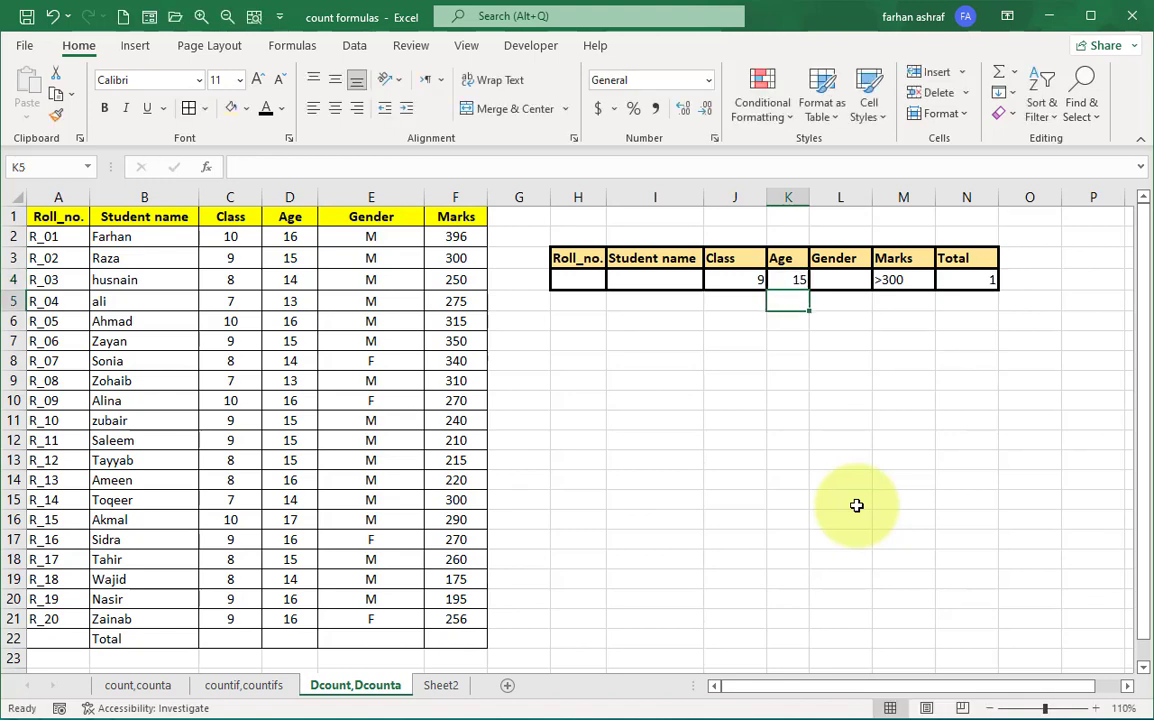
# - Change the Class criterion in J4 to 8
pyautogui.press('Up')
pyautogui.press('Left')
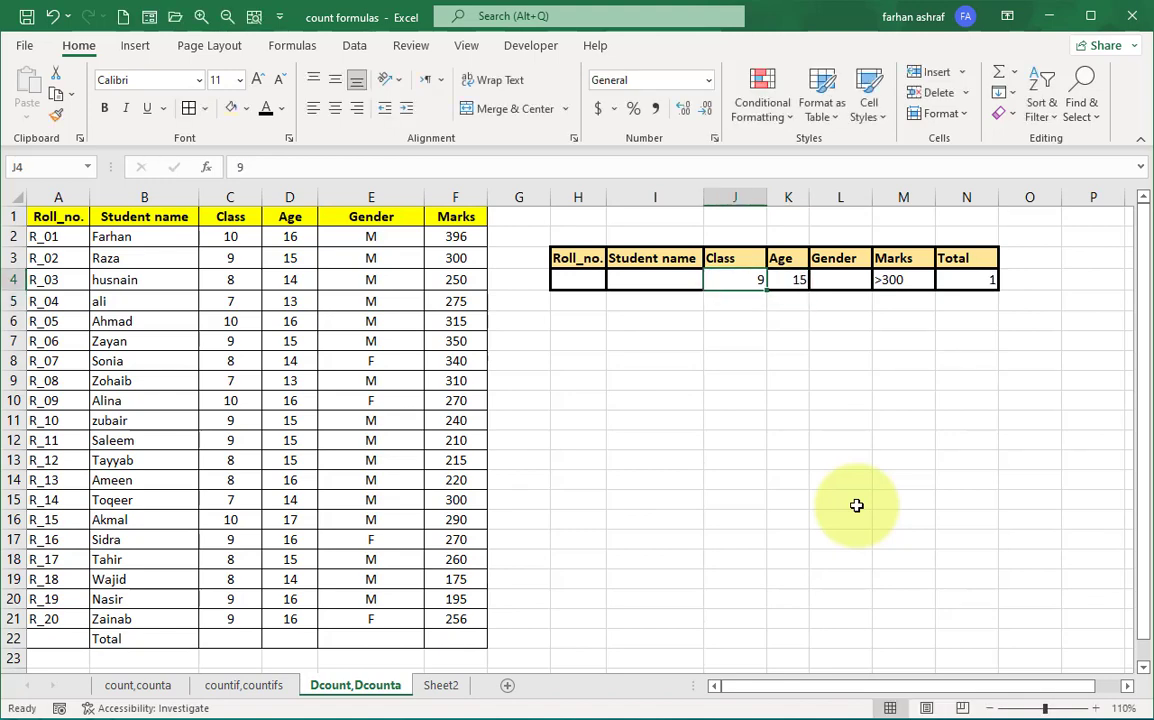
pyautogui.write('8')
pyautogui.press('Return')
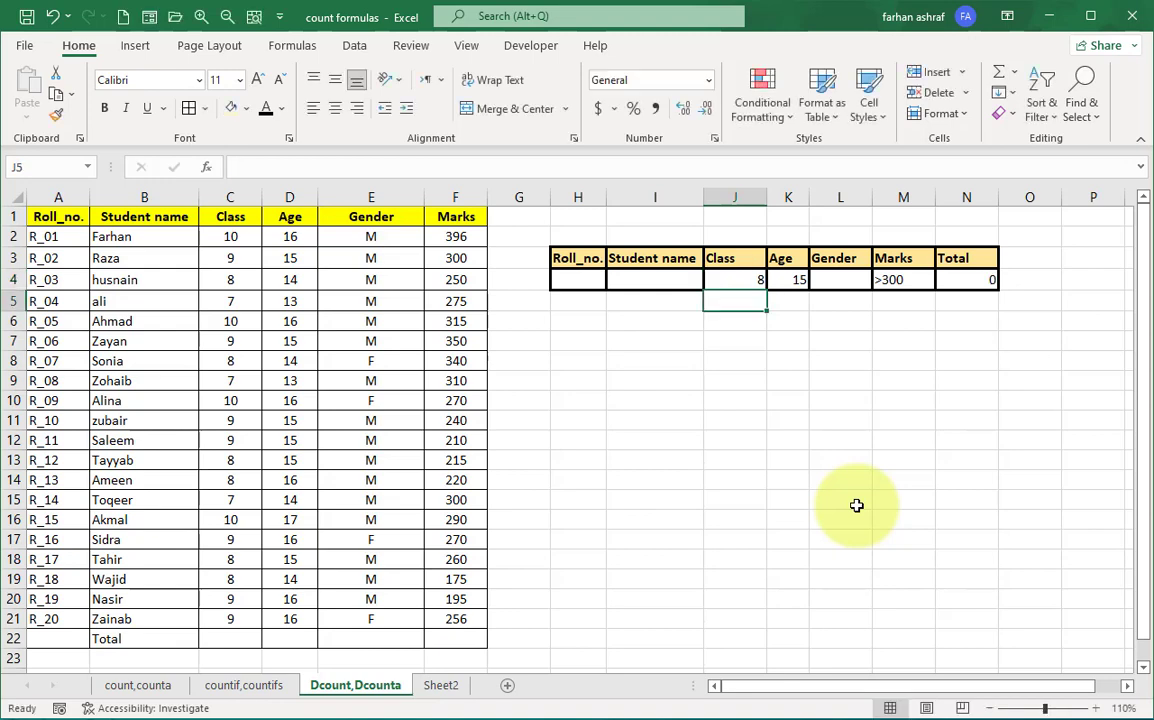
# - Change the Marks criterion in M4 to >200
pyautogui.press('Up')
pyautogui.press('Up')
pyautogui.press('Right')
pyautogui.press('Right')
pyautogui.press('Right')
pyautogui.press('Down')
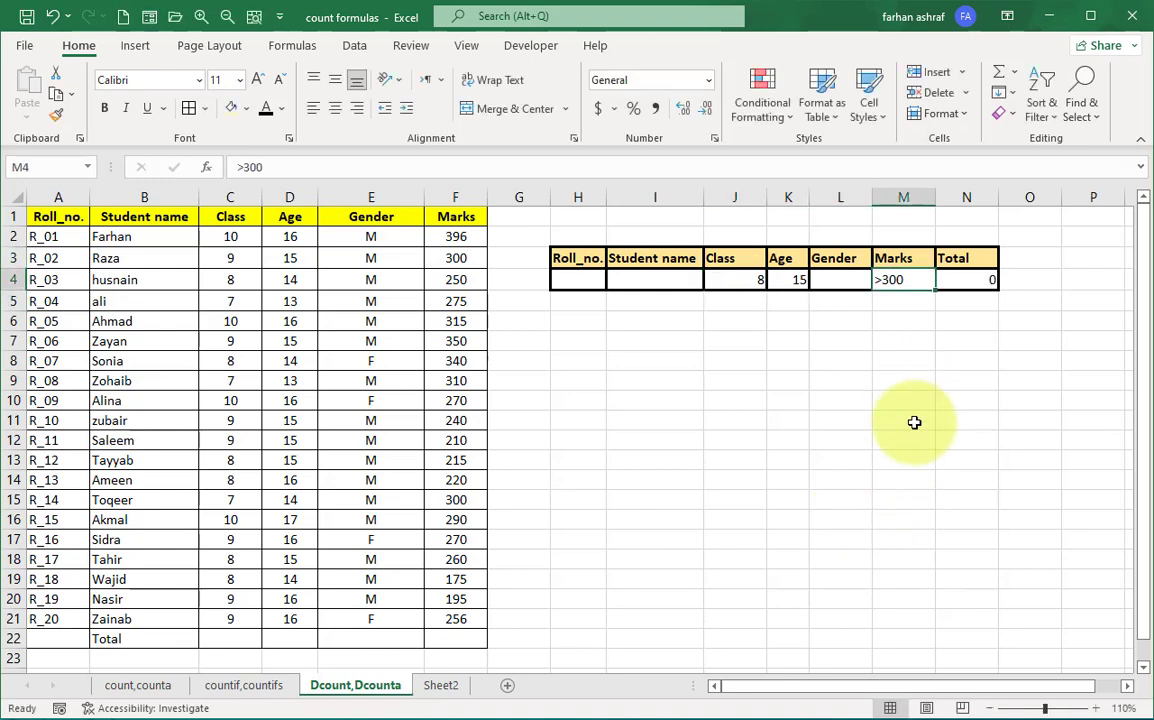
pyautogui.write('>200')
pyautogui.press('Return')
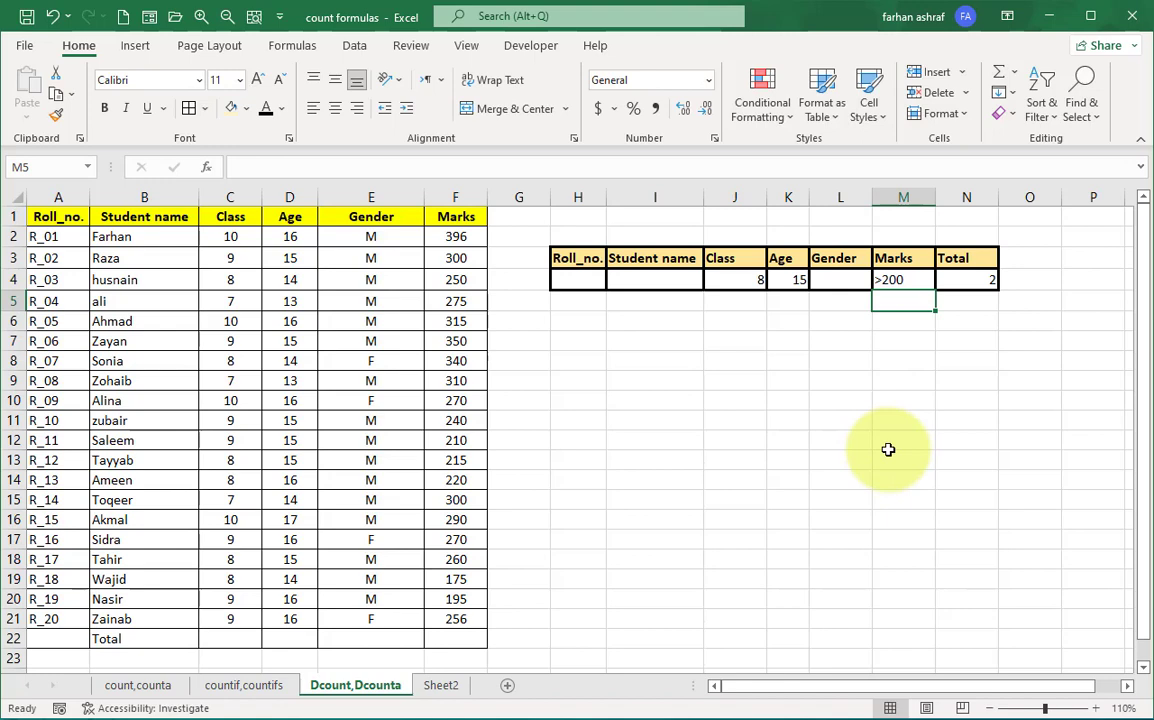
# - Clear the Marks, Age and Class criteria in M4, K4 and J4
pyautogui.press('Up')
pyautogui.press('Delete')
pyautogui.press('Left')
pyautogui.press('Left')
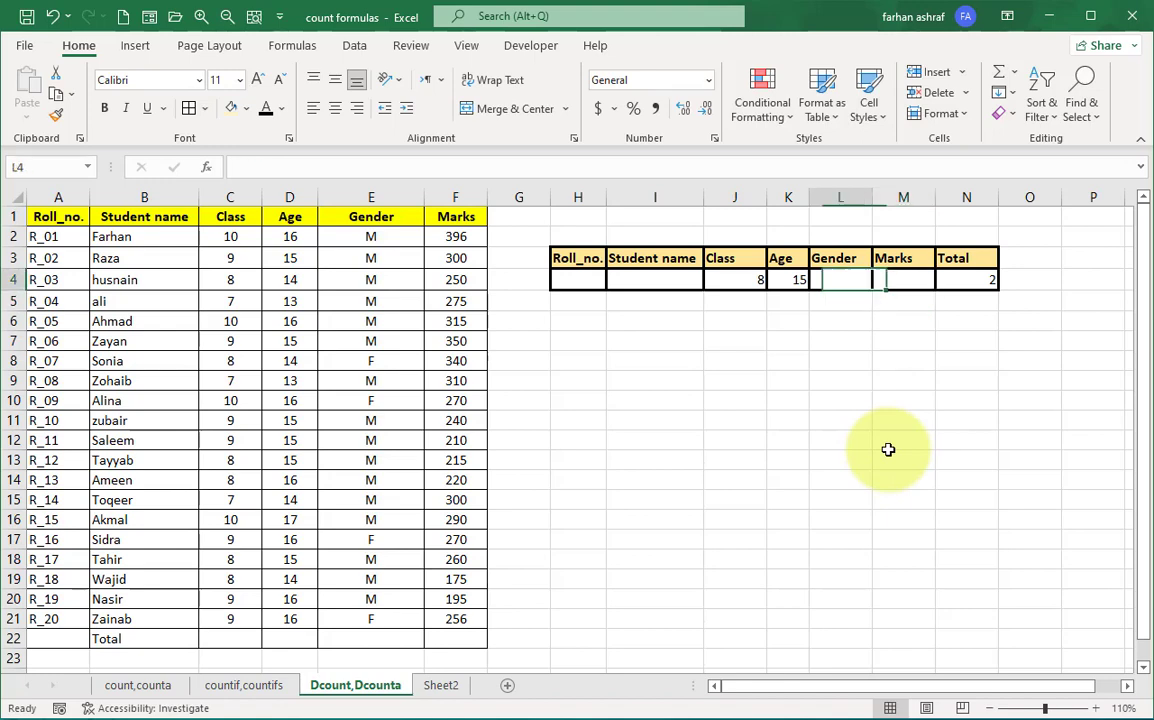
pyautogui.press('Delete')
pyautogui.press('Left')
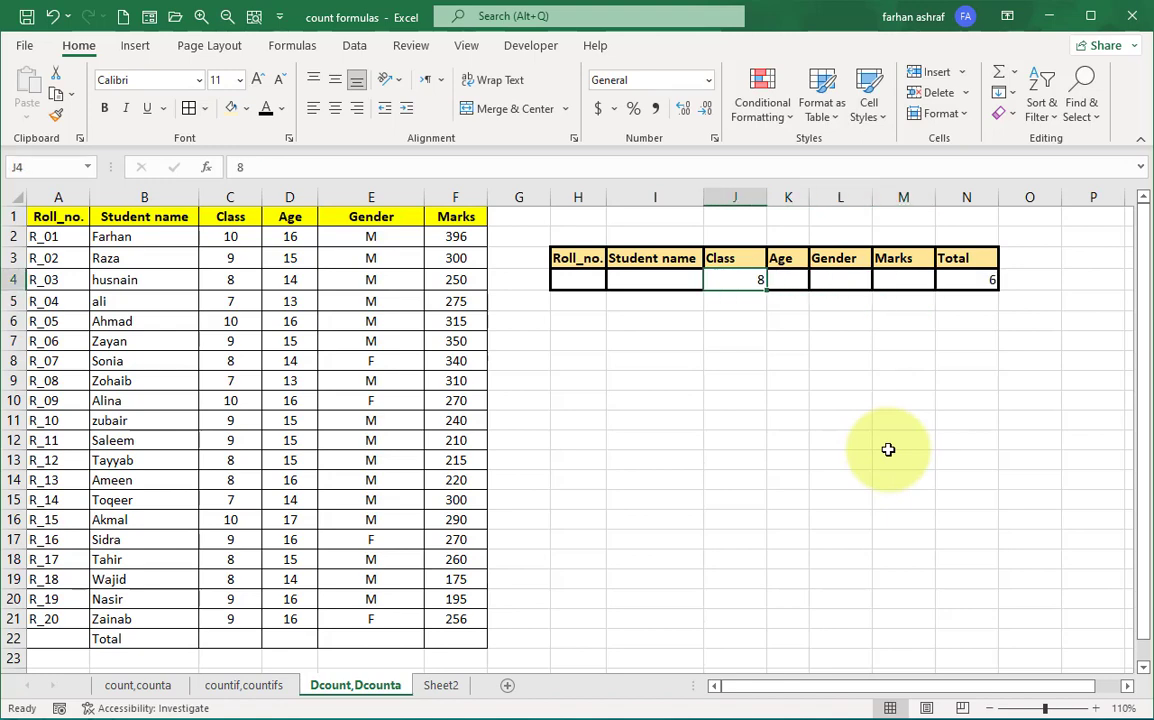
pyautogui.press('Delete')
pyautogui.press('Right')
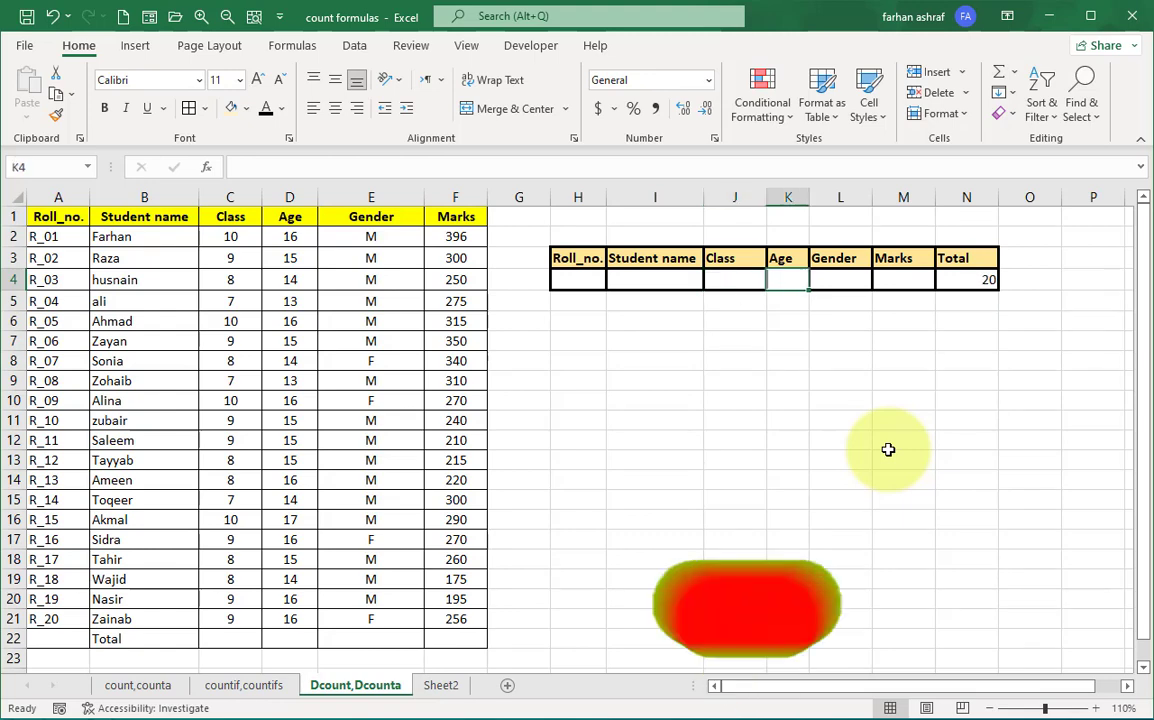
# - Enter M as the Gender criterion in L4
pyautogui.press('Right')
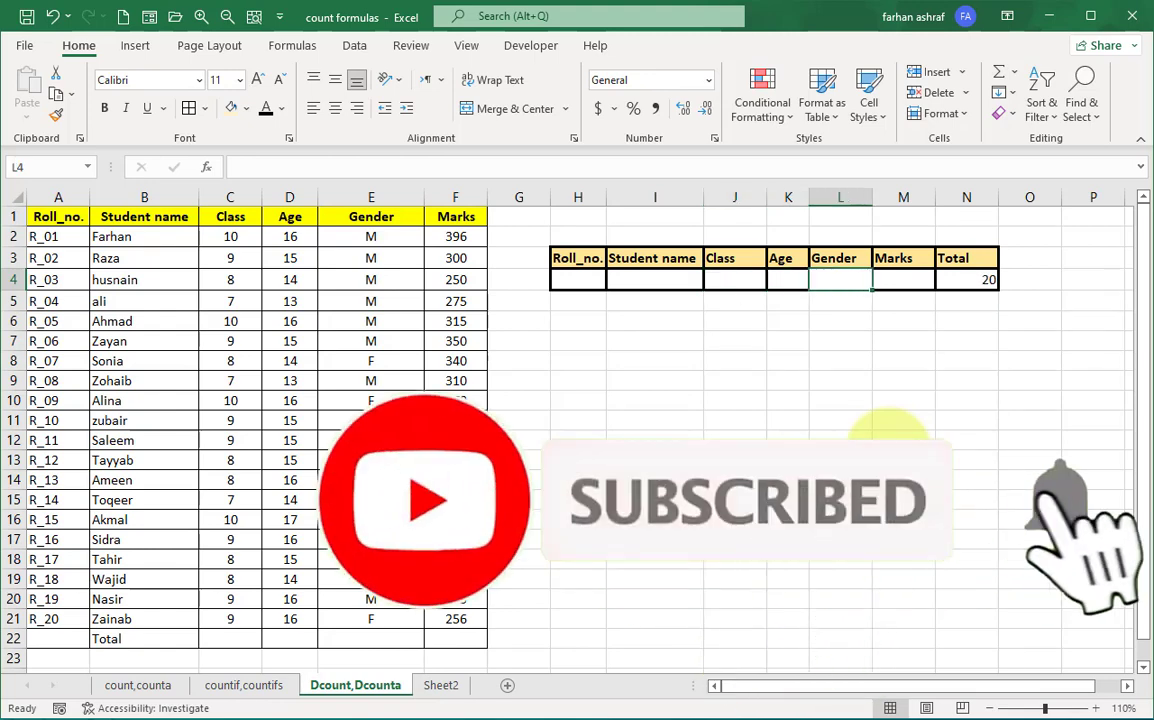
pyautogui.write('M')
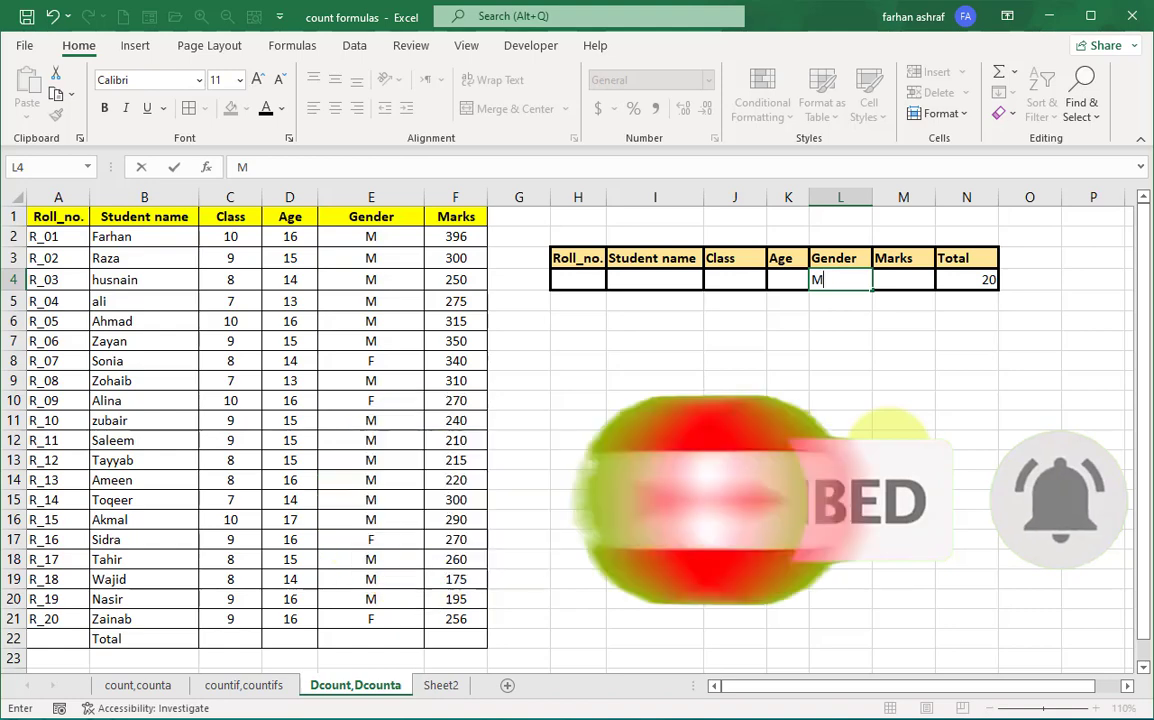
pyautogui.press('Return')
pyautogui.press('Up')
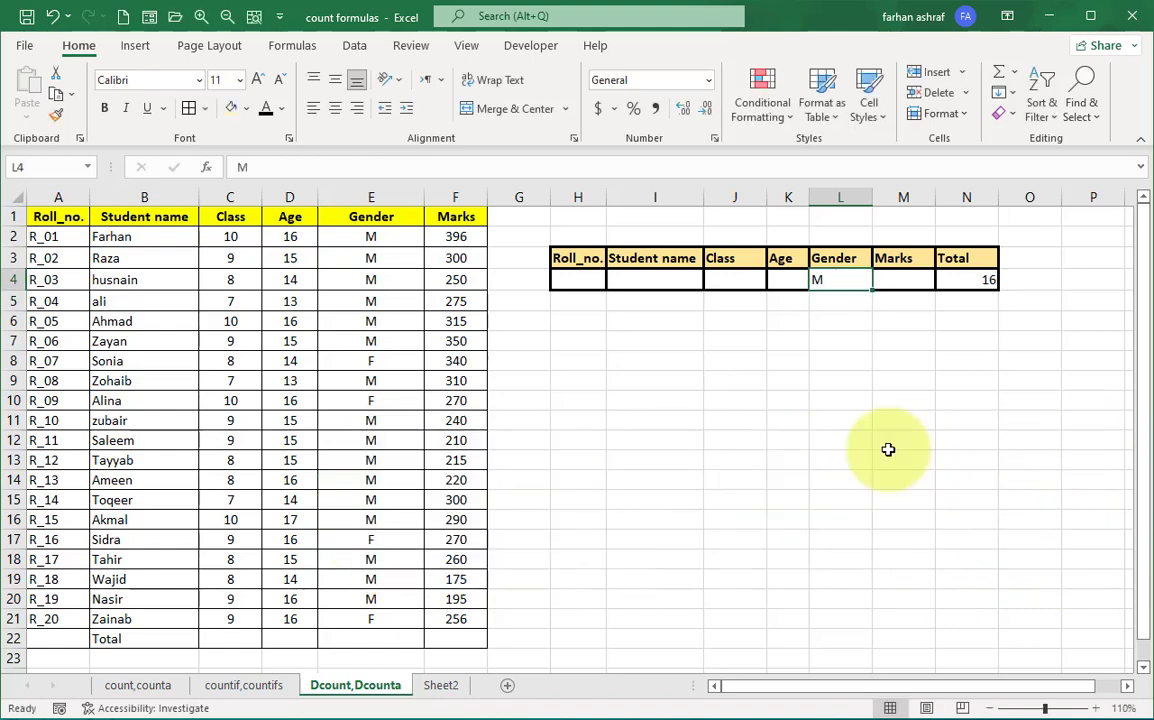